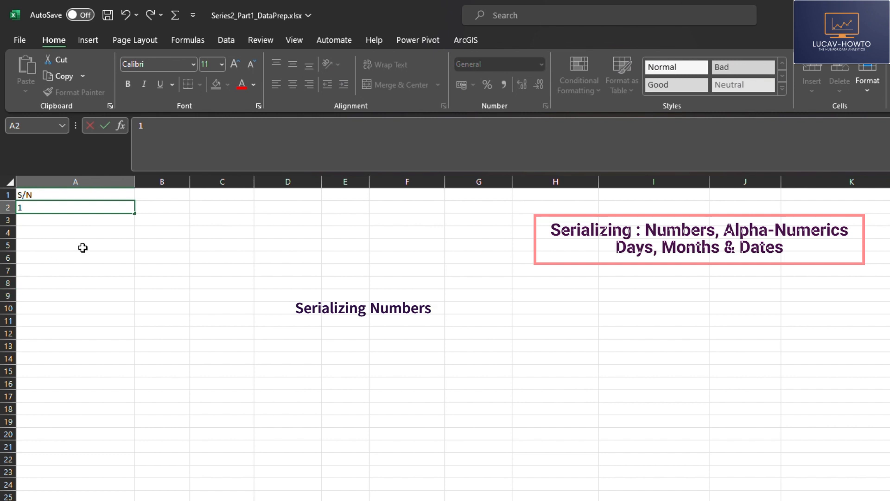
Step: Narrow column A and fill A2 down to A101 as a series counting up from 1
click(84, 207)
drag(135, 182, 80, 182)
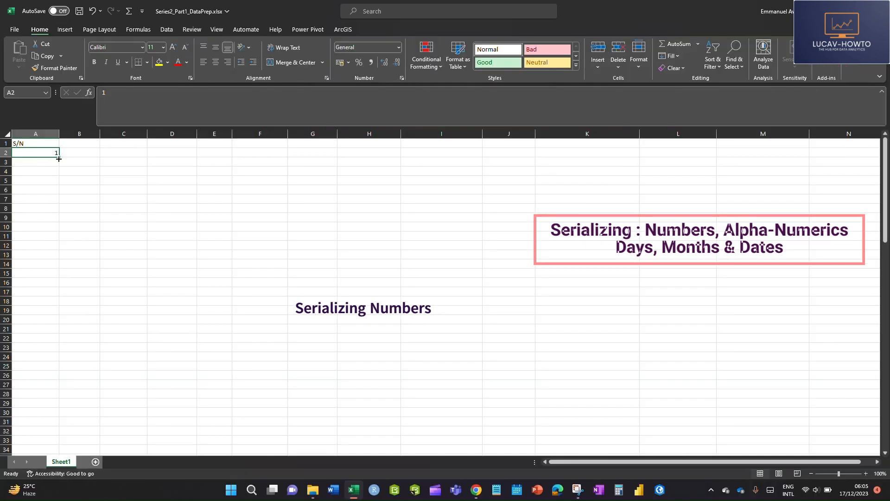
drag(59, 159, 69, 454)
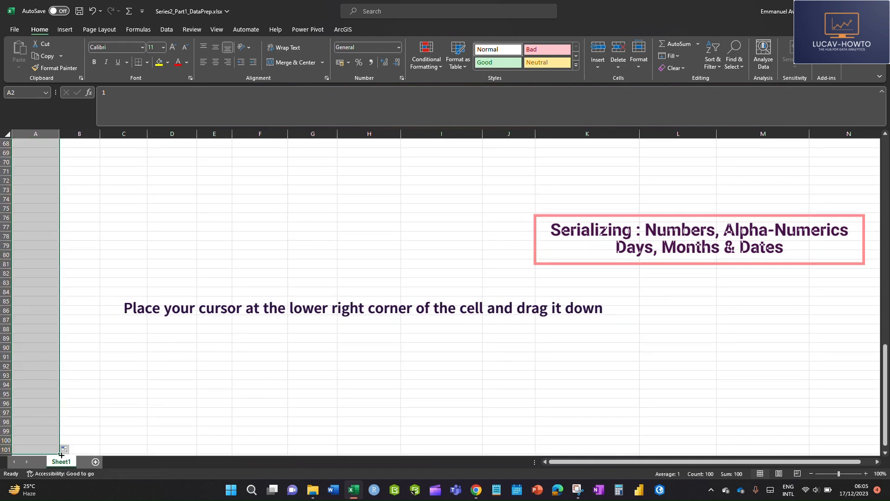
scroll(90, 404, down, 3)
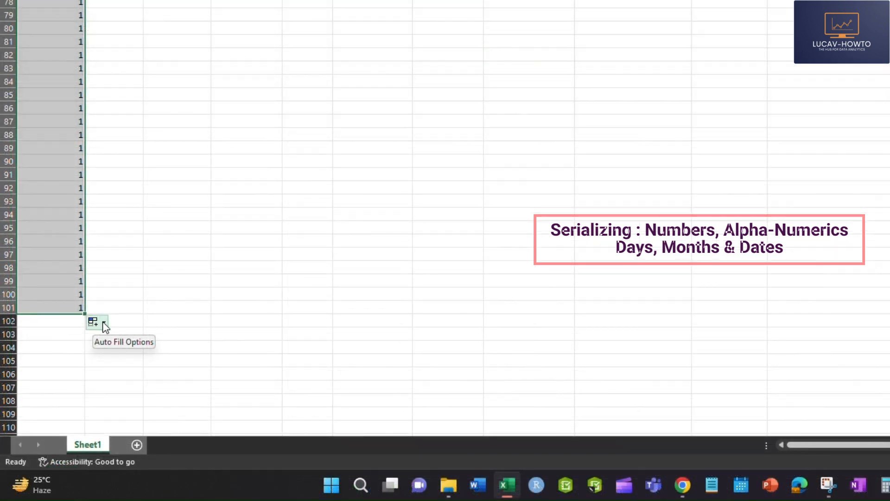
click(104, 323)
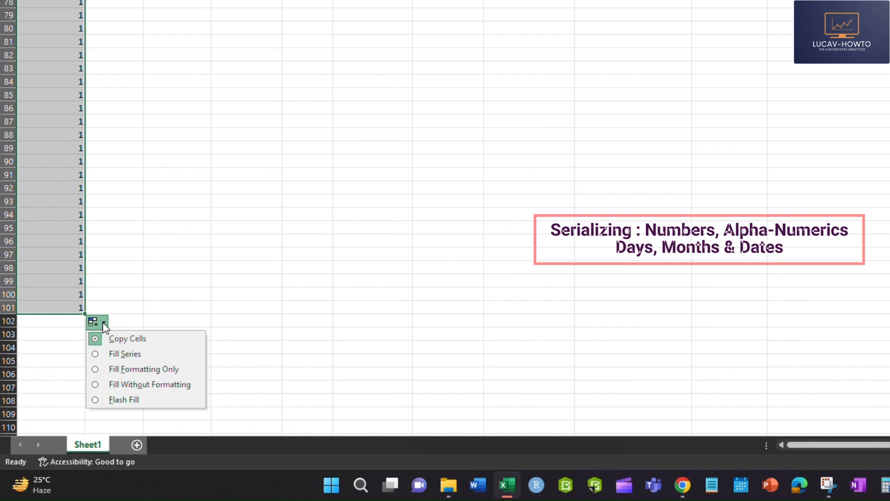
click(118, 357)
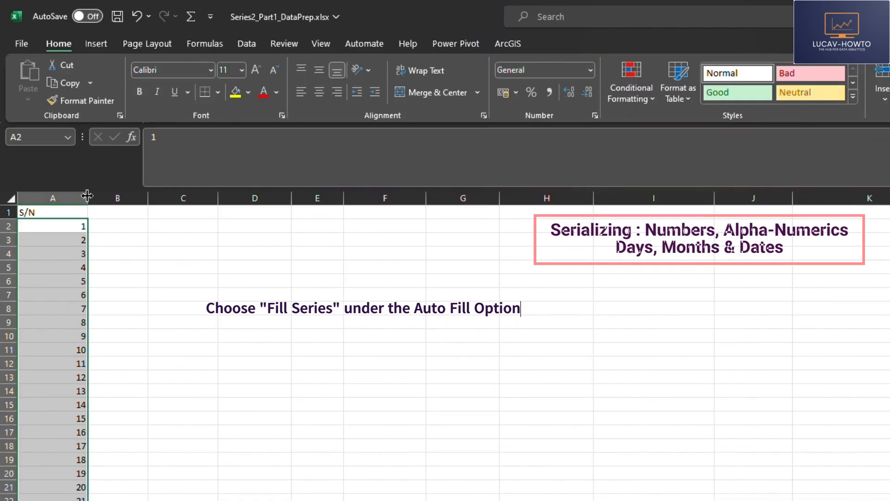
Step: Auto-fit column A to its contents, then widen it slightly
double_click(88, 196)
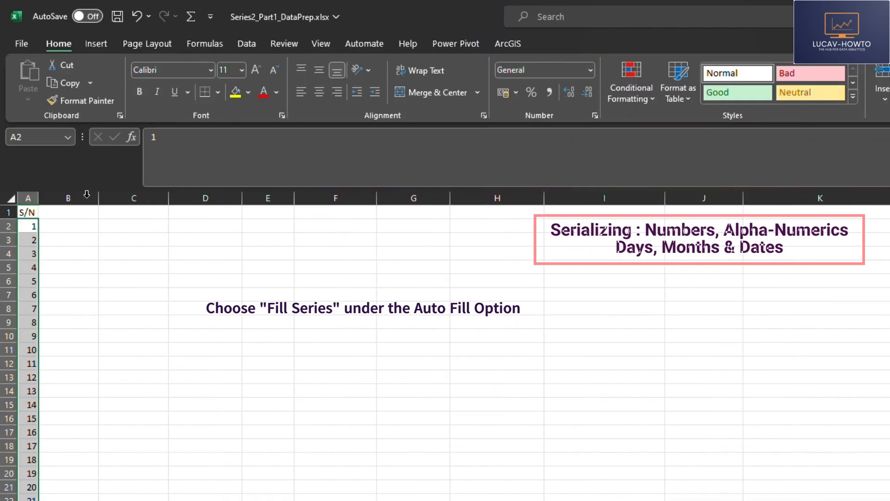
drag(48, 198, 62, 206)
click(52, 253)
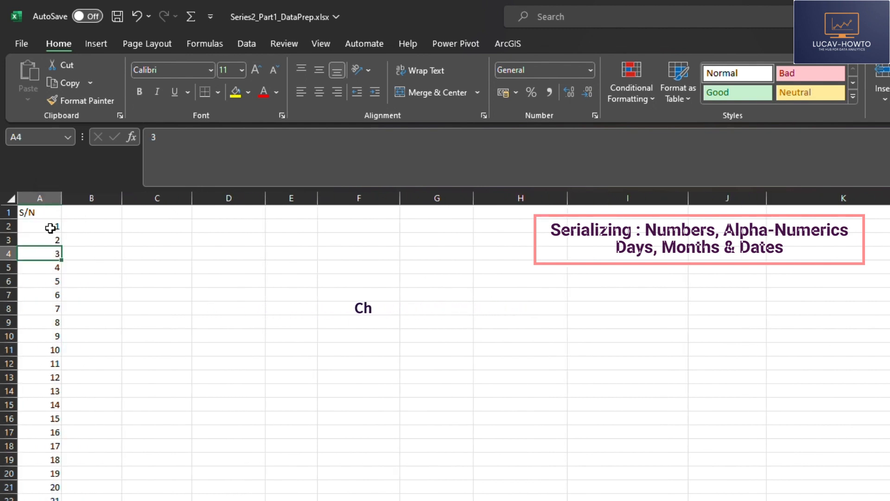
Step: Clear all the serial numbers below the S/N header in column A
click(51, 226)
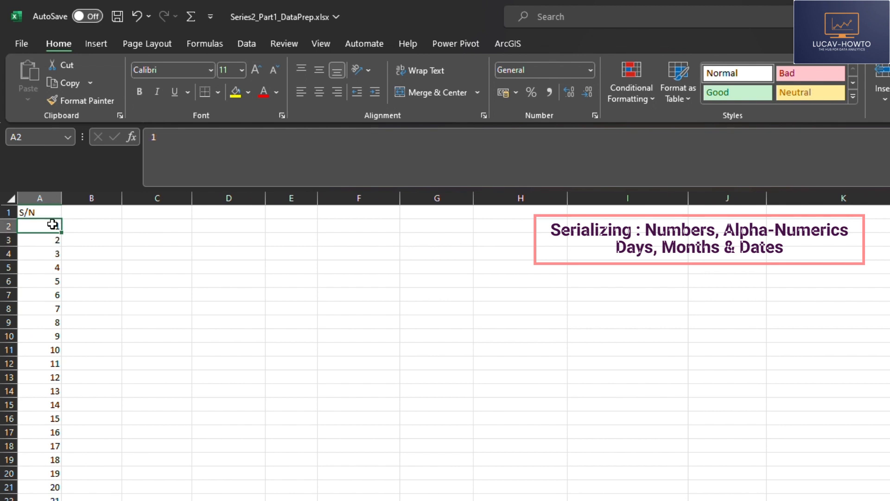
key(ctrl+shift+Down)
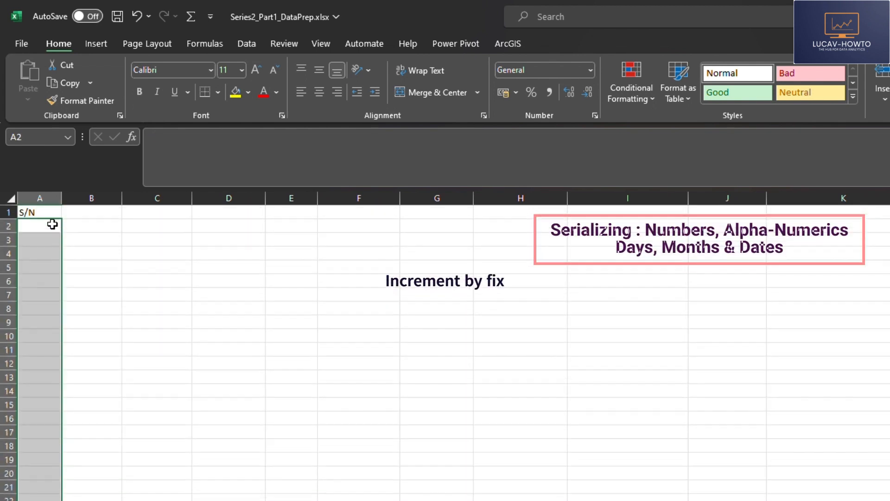
click(36, 271)
Step: Enter the starting serial numbers 1 in A2 and 2 in A3
click(30, 229)
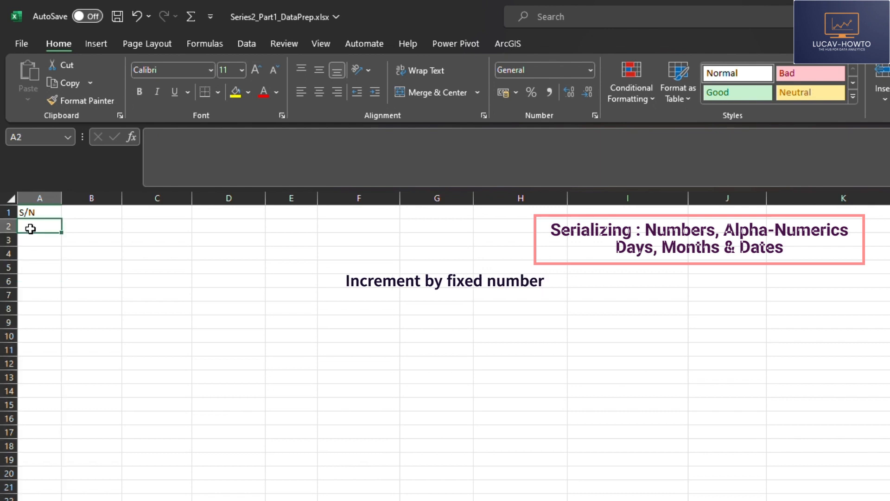
text(1)
click(35, 241)
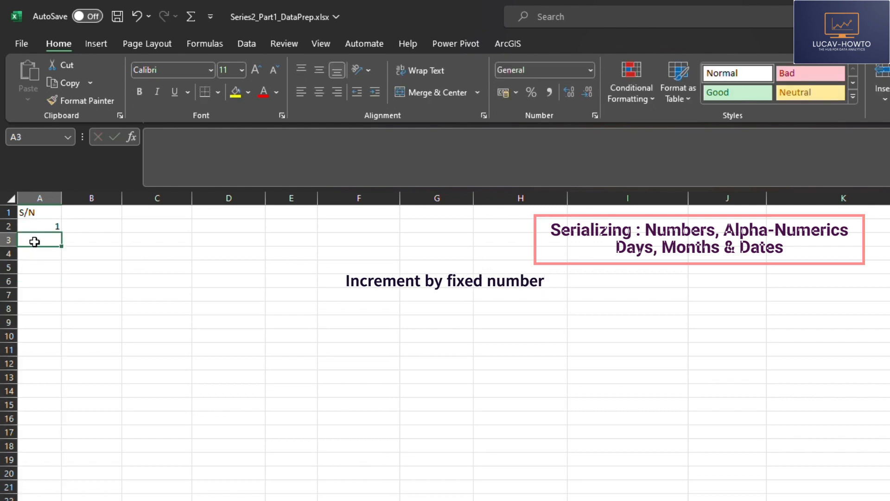
text(2)
click(54, 291)
Step: Extend the number pattern of A2:A3 down the S/N column to A101
drag(54, 226, 50, 237)
click(50, 237)
drag(51, 226, 80, 500)
mouse_move(54, 461)
mouse_down()
mouse_move(53, 434)
mouse_move(51, 454)
mouse_up()
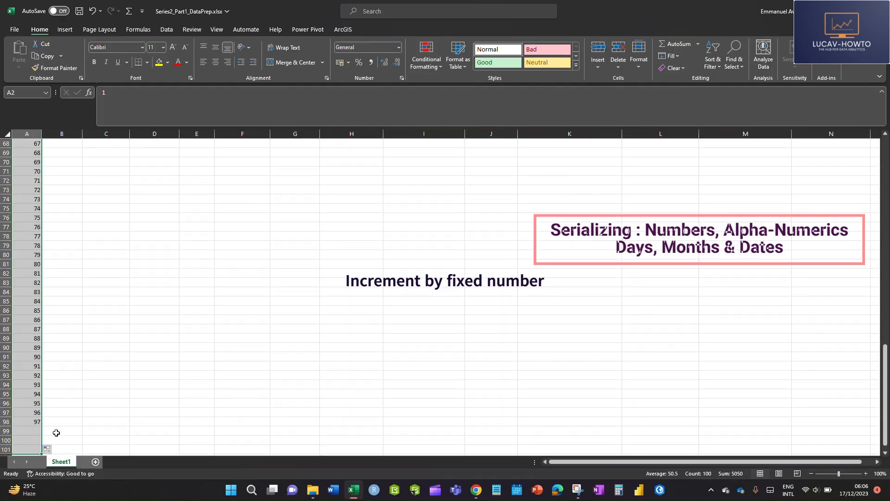
scroll(53, 328, down, 2)
scroll(739, 419, up, 20)
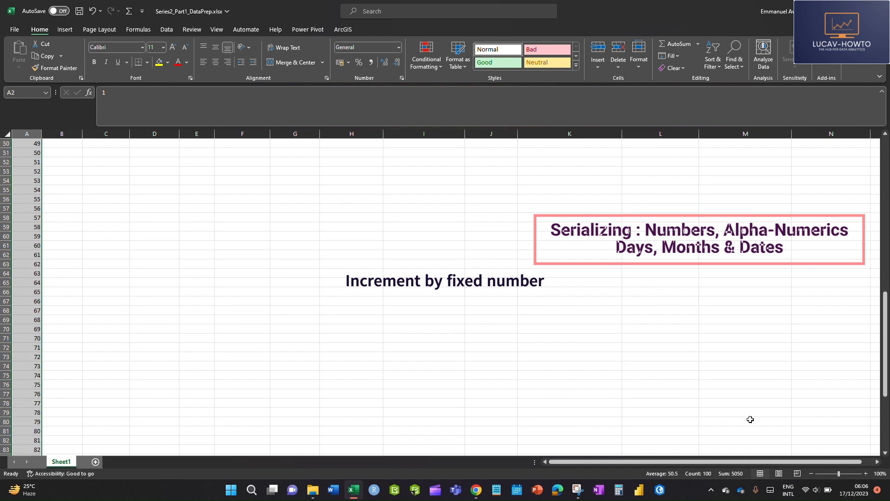
Step: Add the header Incre_3s in B1 with the starting values 1 in B2 and 4 in B3
click(63, 163)
click(47, 140)
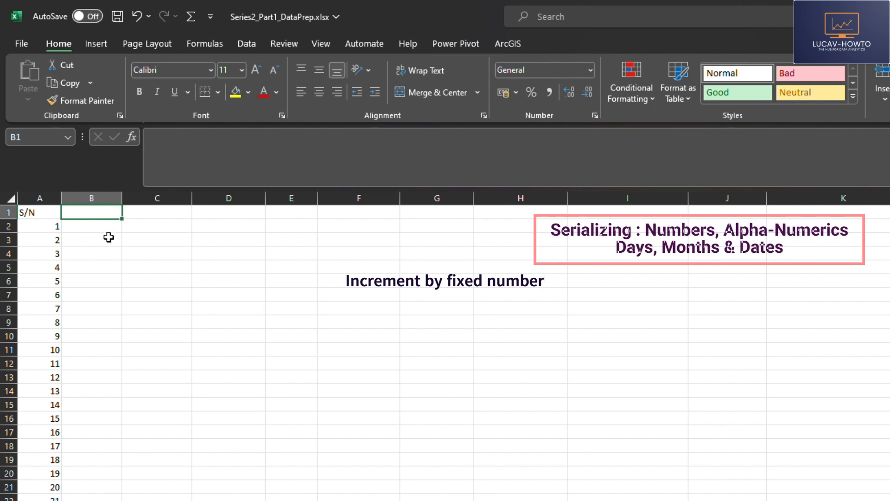
text(Incre_3s)
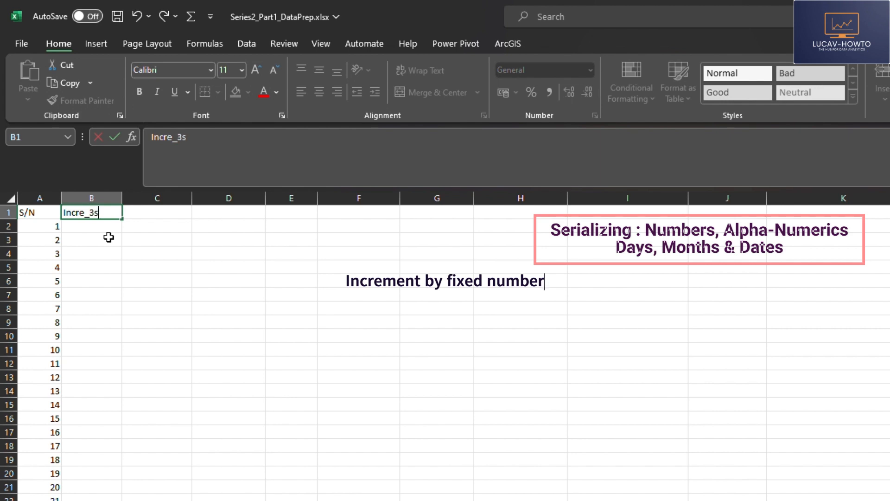
click(74, 230)
text(1)
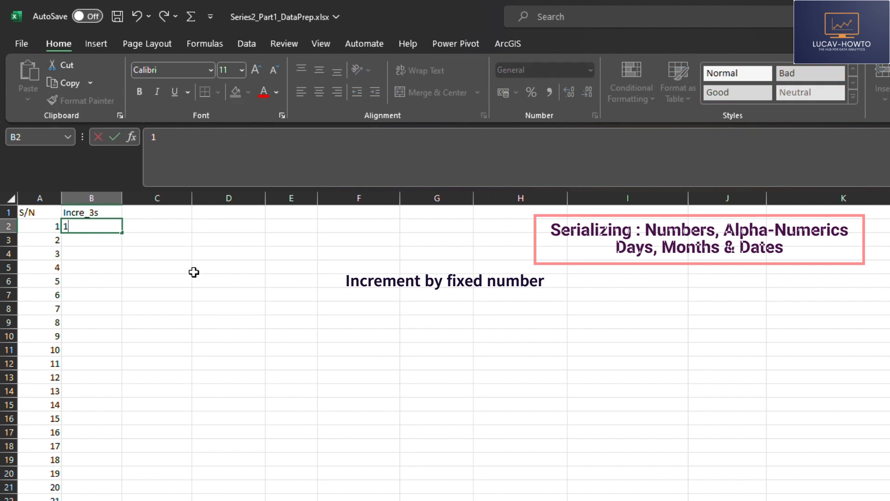
click(80, 243)
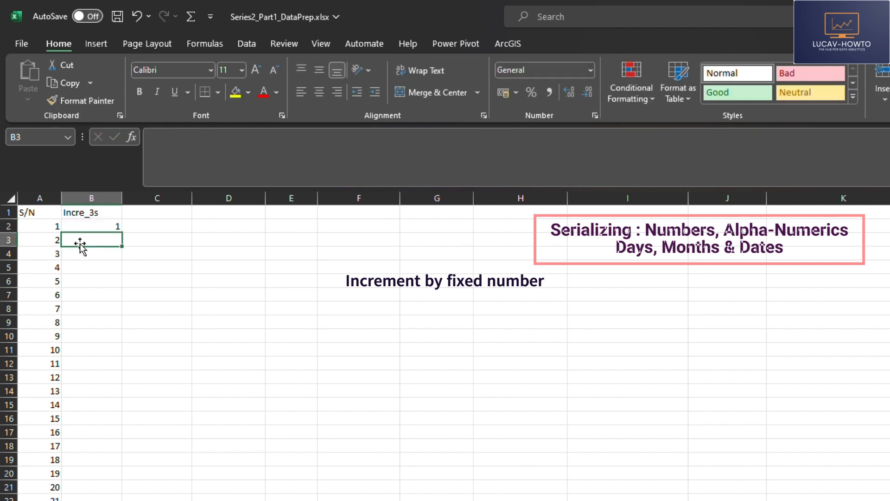
text(4)
click(135, 306)
Step: Extend the step-of-3 pattern of B2:B3 down the Incre_3s column to B101
drag(99, 227, 77, 432)
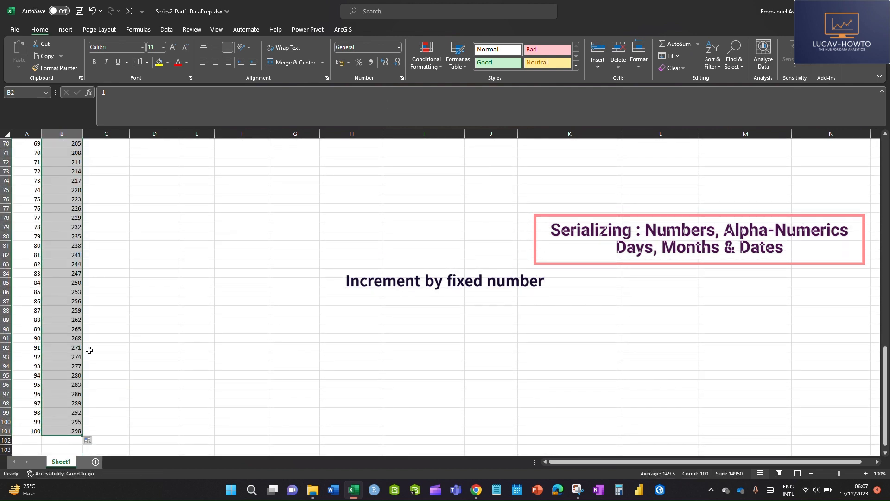
scroll(92, 300, up, 20)
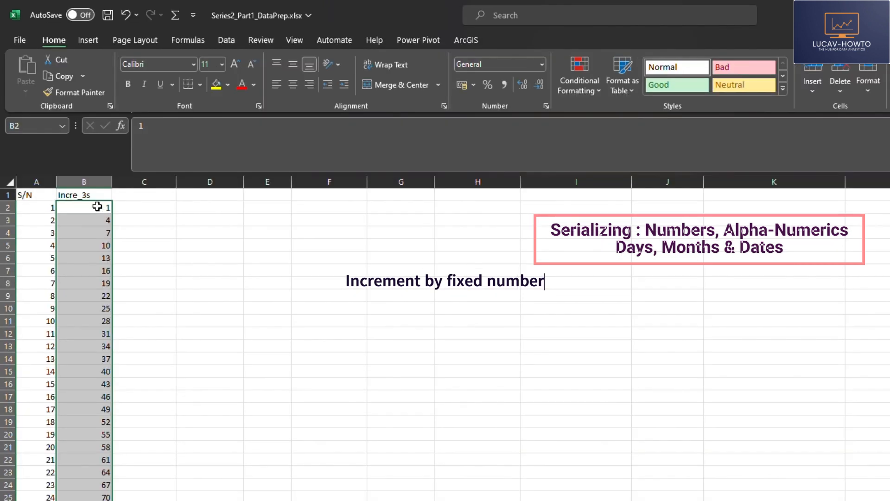
click(74, 153)
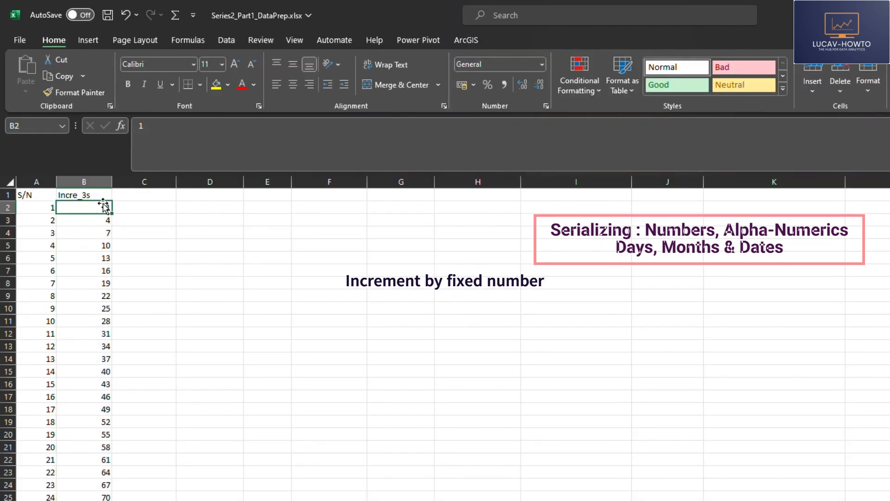
click(102, 220)
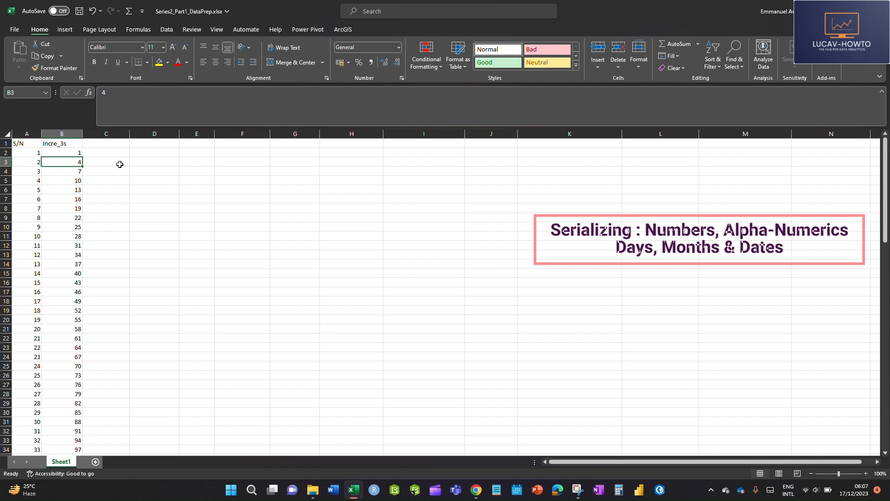
Step: Widen column C slightly and enter the header Staff_IDs in C1
drag(130, 134, 139, 134)
click(100, 145)
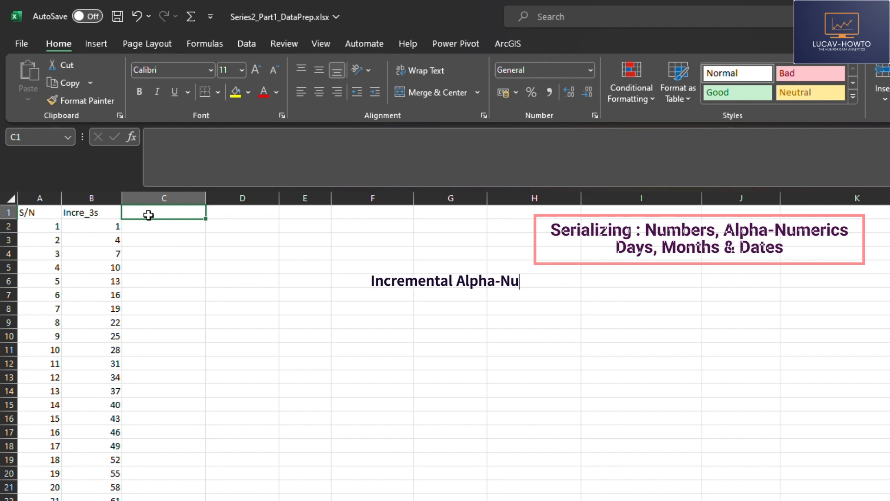
scroll(204, 314, down, 14)
scroll(207, 317, up, 8)
scroll(206, 317, up, 6)
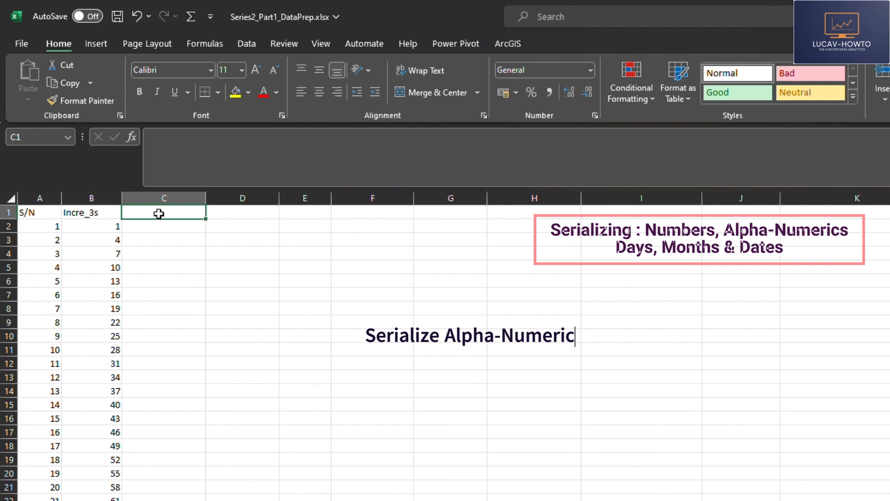
text(IDs)
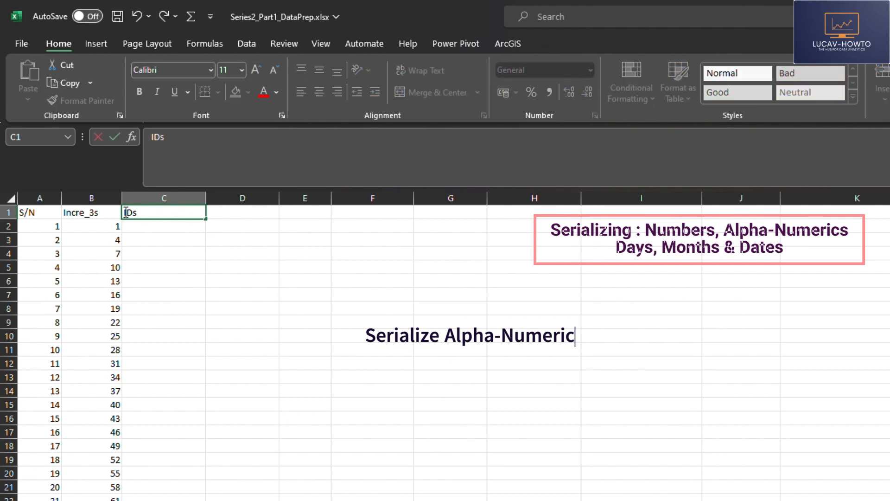
text(Staff)
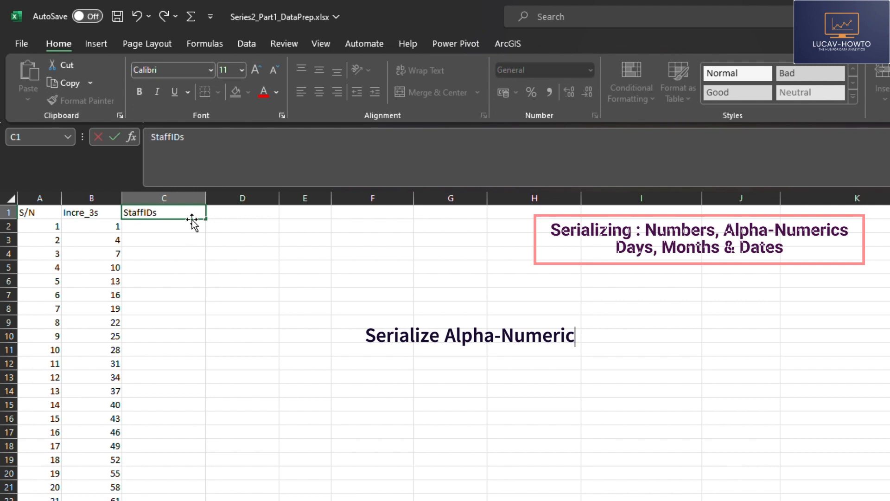
text(_)
click(193, 335)
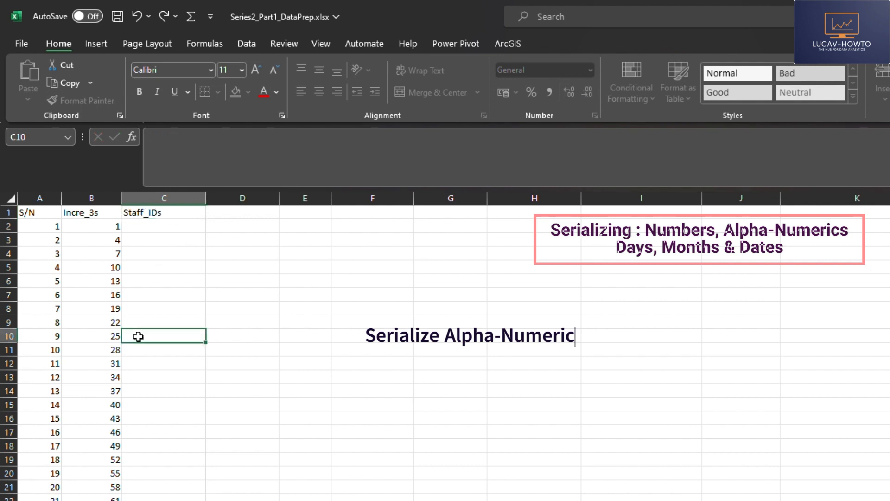
Step: Enter MA001 in C2 as the first alphanumeric value under Staff_IDs
click(151, 223)
text(MA)
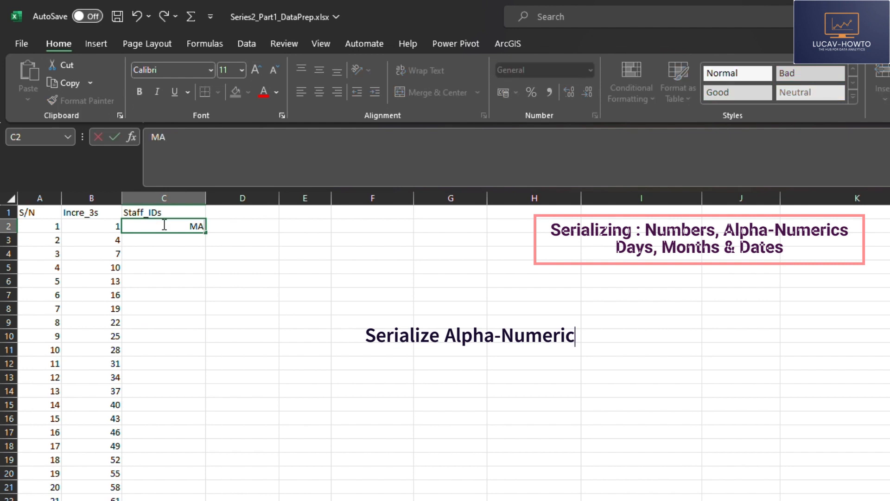
text(001)
key(Return)
click(156, 320)
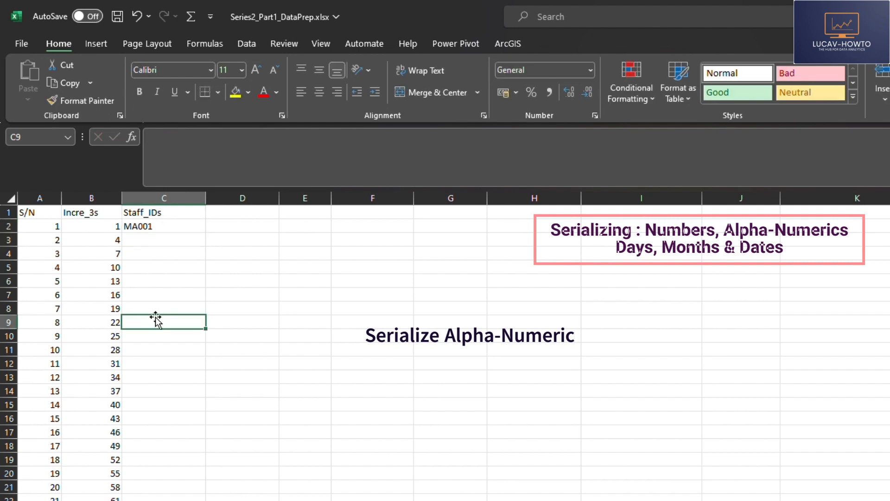
Step: Auto-fill the alphanumeric series from C2 down the Staff_IDs column to C101
click(181, 224)
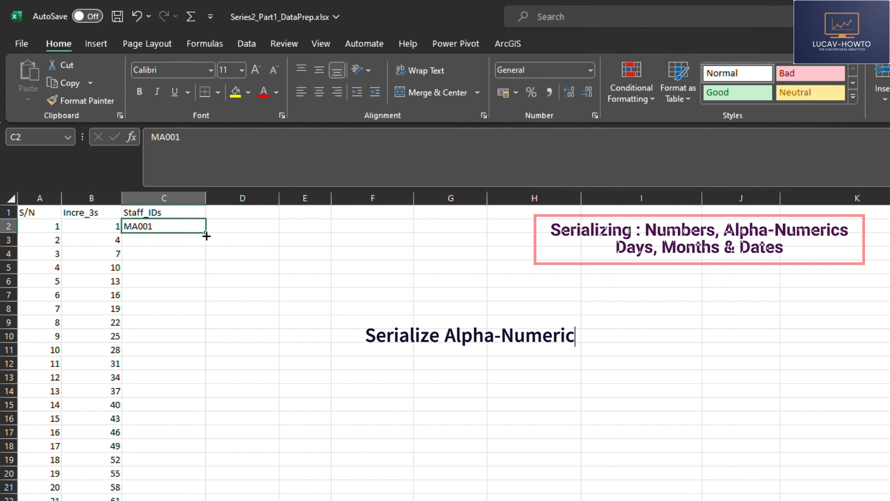
double_click(206, 234)
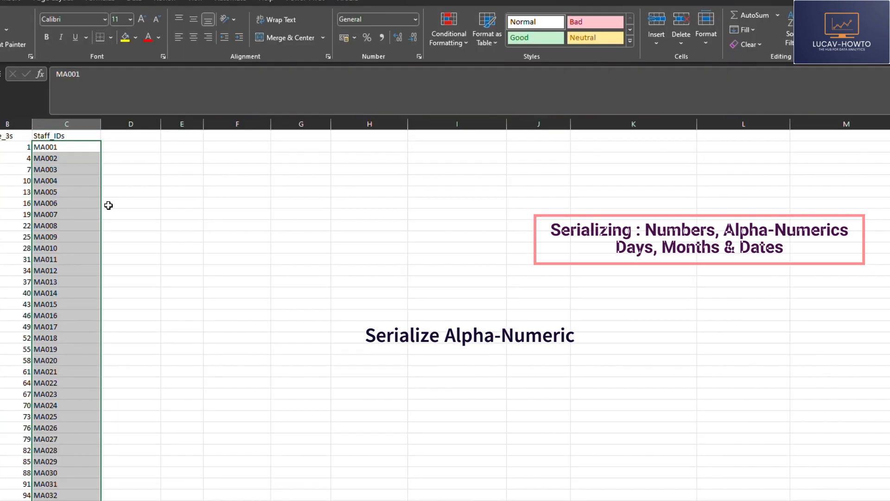
scroll(662, 358, down, 20)
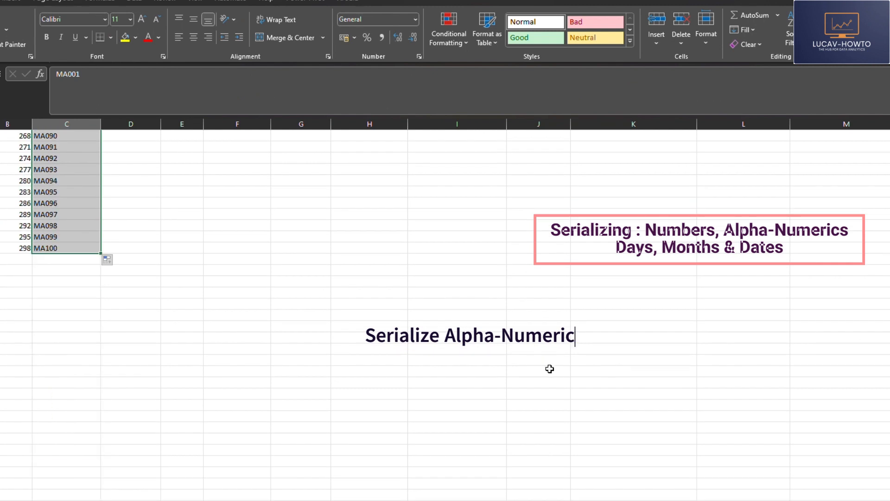
scroll(406, 380, up, 19)
scroll(855, 387, up, 9)
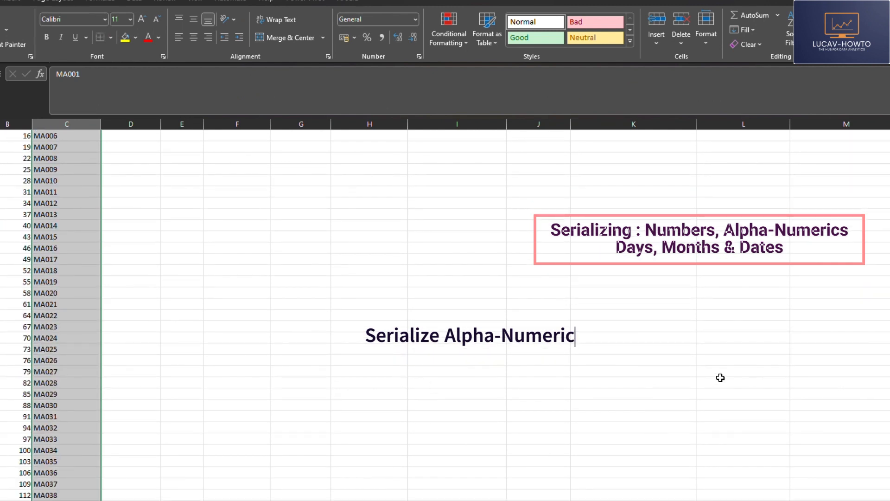
scroll(724, 378, up, 2)
Step: Widen column D slightly and enter the header Days in D1
drag(160, 123, 170, 123)
click(132, 138)
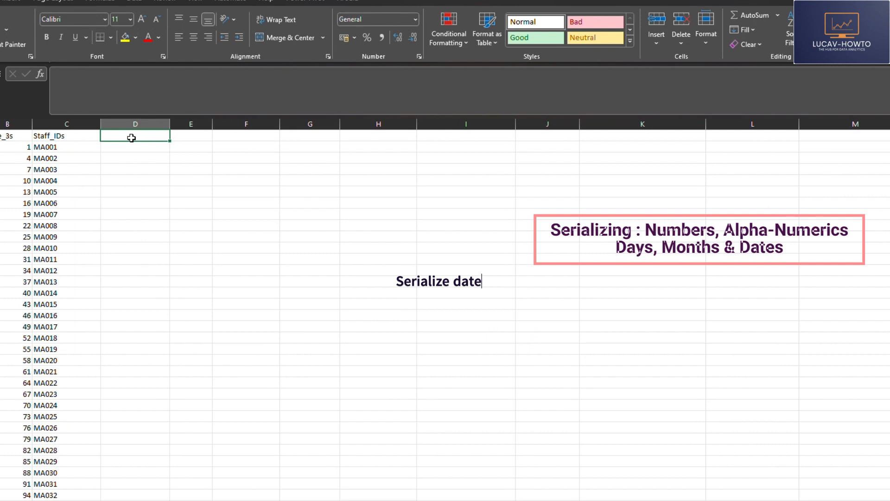
text(Days)
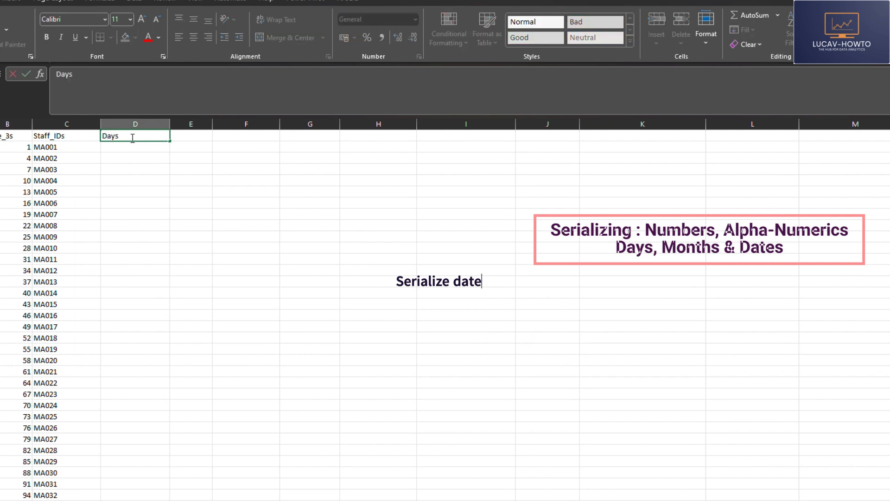
click(131, 203)
click(136, 144)
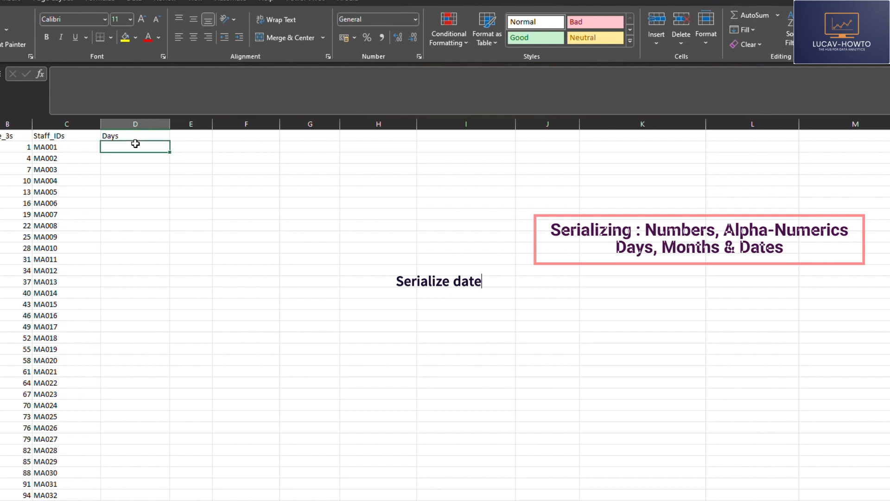
Step: Enter Sunday in D2 and auto-fill the weekday series down the Days column
text(S)
text(nday)
click(132, 214)
click(144, 147)
double_click(170, 152)
scroll(135, 235, down, 12)
scroll(159, 328, up, 10)
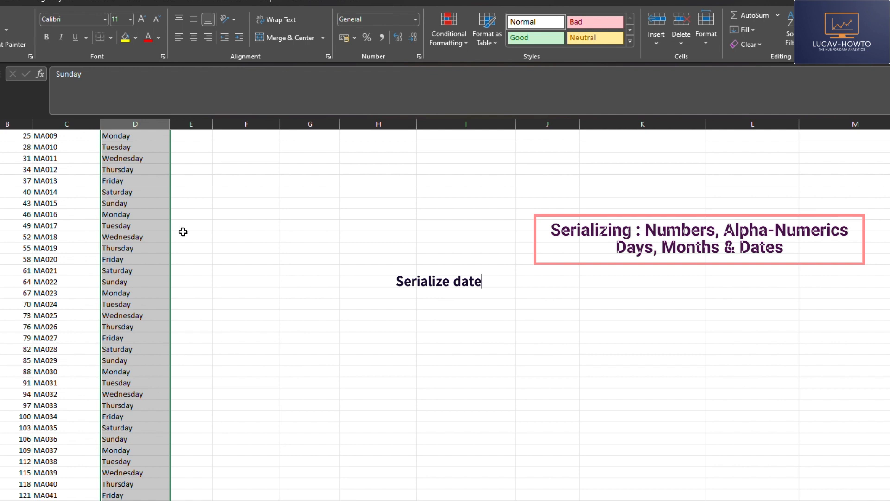
scroll(181, 209, up, 3)
Step: Enter the header Months in E1
click(185, 135)
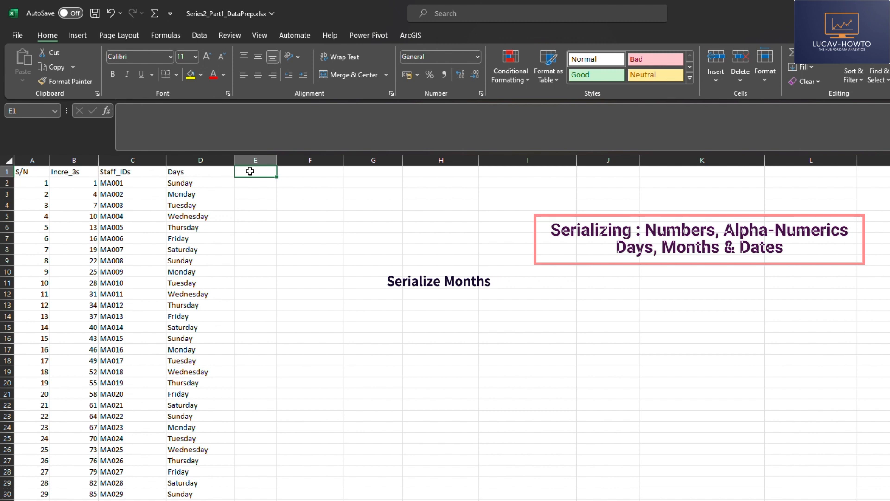
text(Mont)
text(ths)
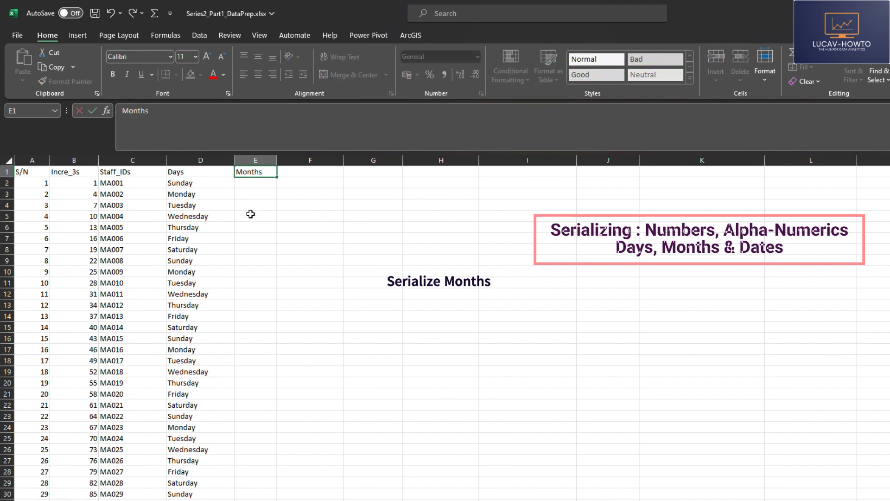
click(250, 194)
Step: Enter December in E2 and auto-fill the month series down the Months column
click(252, 182)
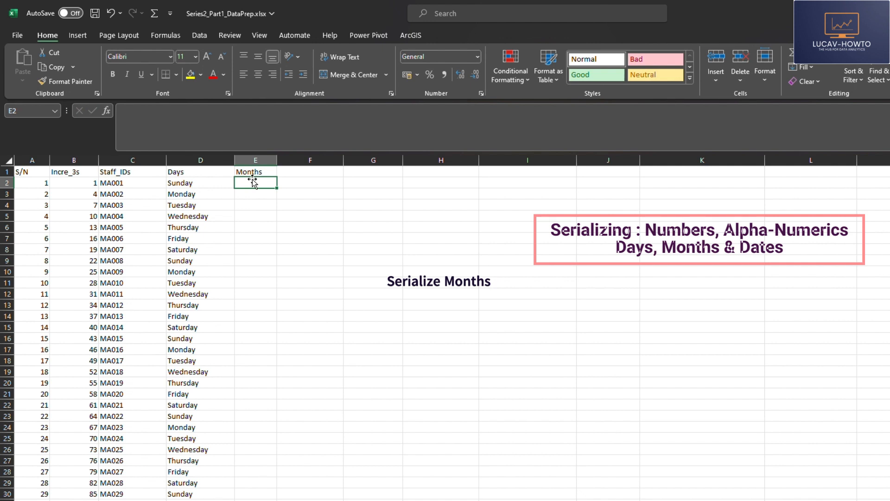
text(December)
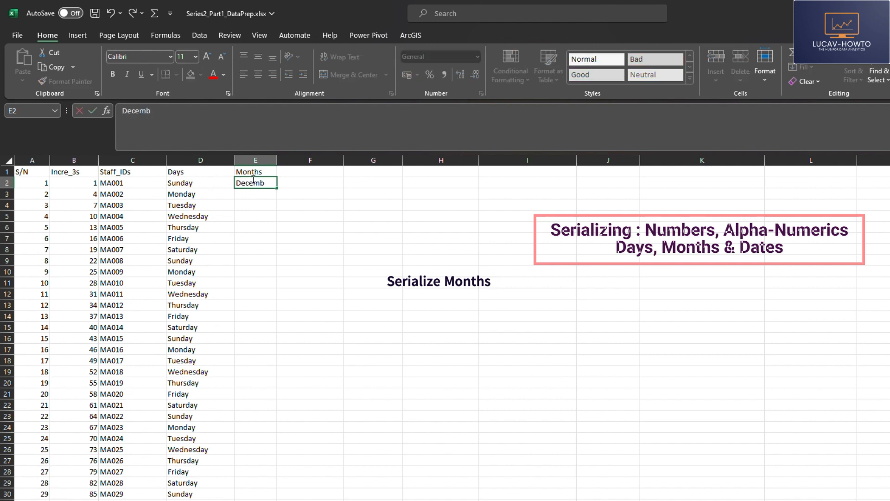
click(250, 227)
click(256, 183)
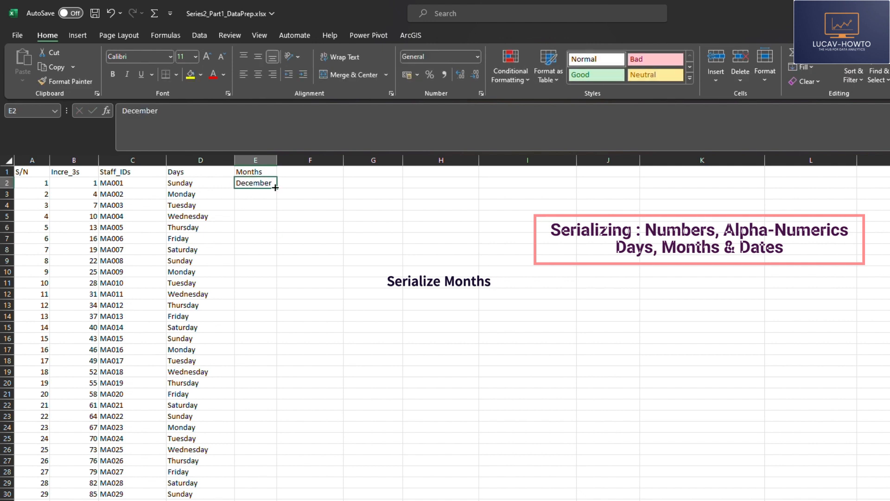
double_click(276, 189)
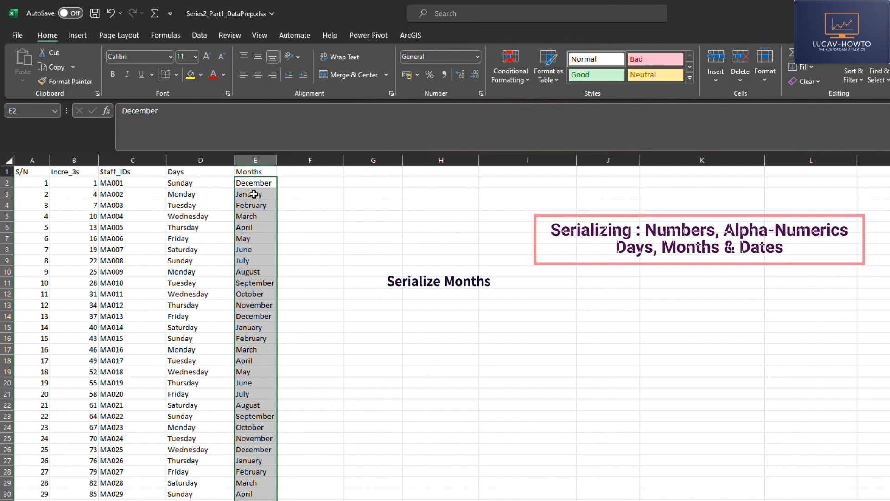
click(253, 194)
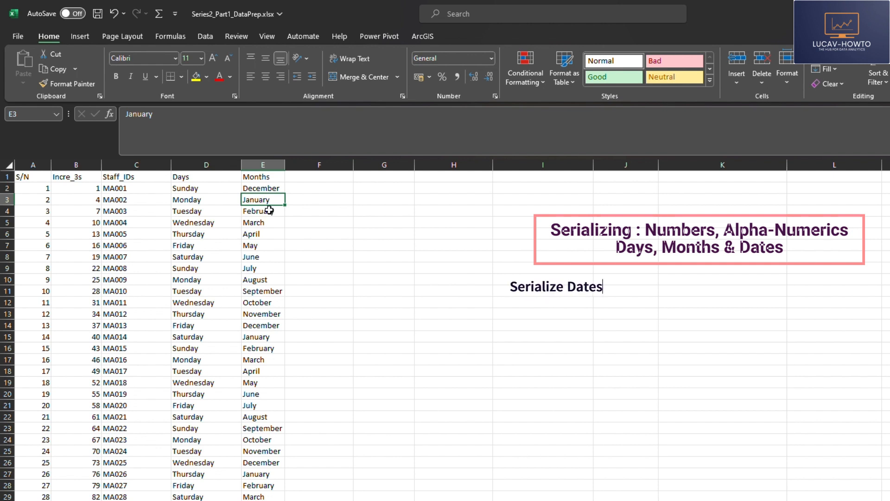
Step: Enter the header Dates in F1
click(328, 167)
click(314, 177)
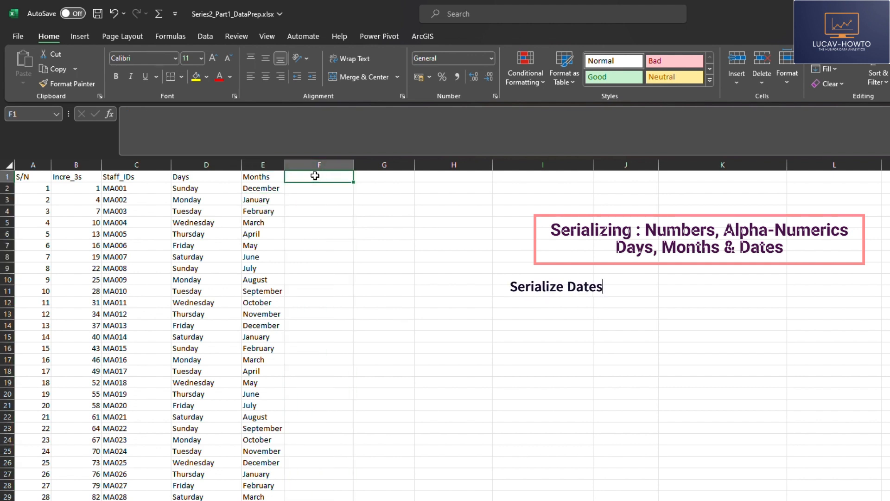
text(Dates)
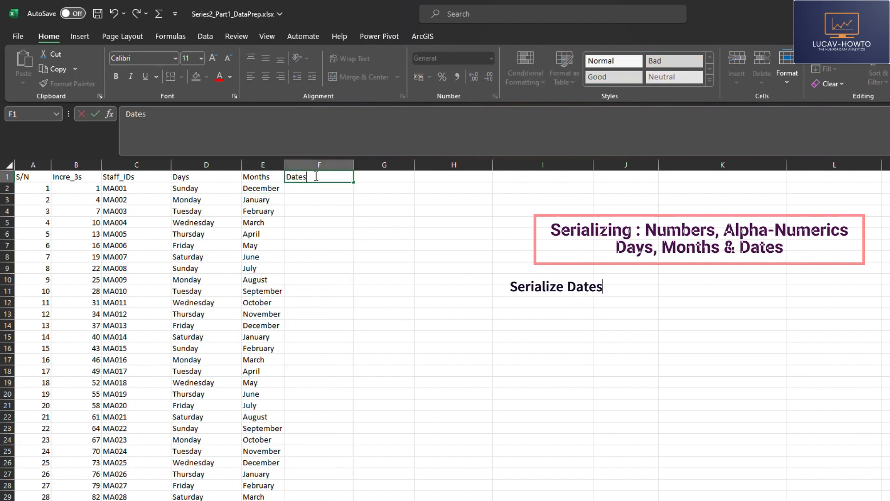
click(302, 199)
Step: Enter 17/12/2023 in F2 as the first date under Dates
click(307, 186)
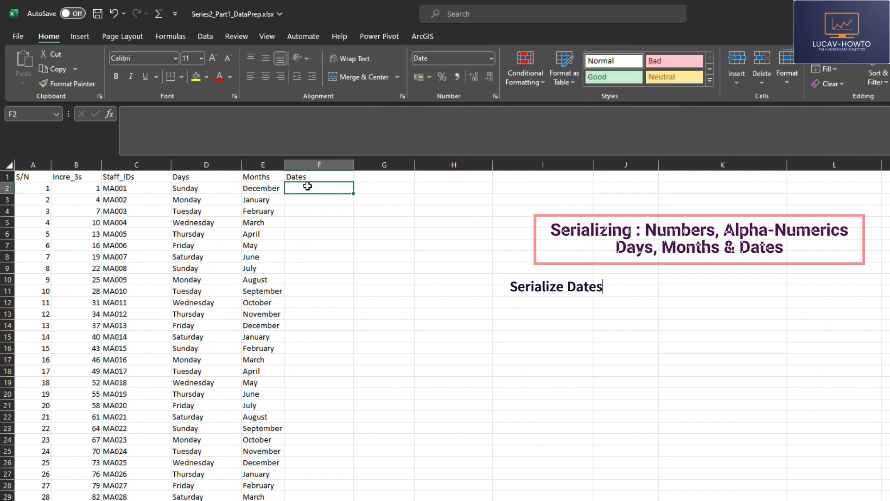
text(17/)
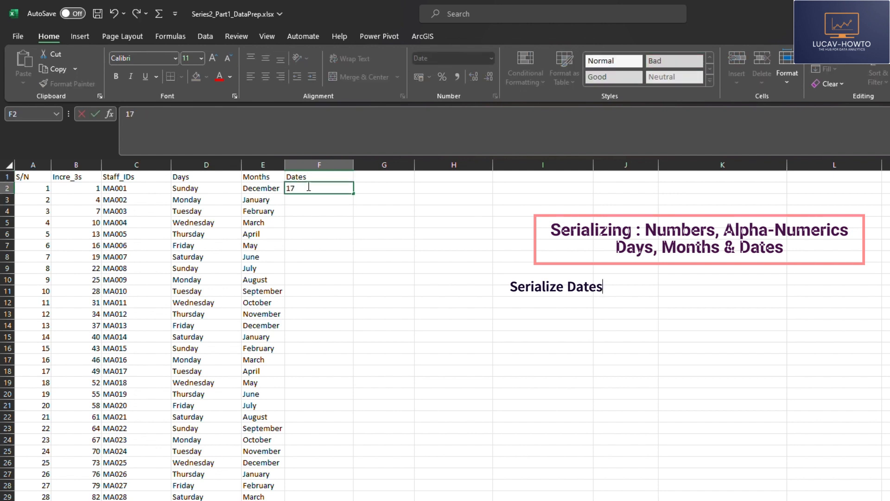
text(12)
text(/2023)
click(328, 267)
Step: Auto-fill the daily date series from F2 down the Dates column
click(315, 186)
double_click(353, 194)
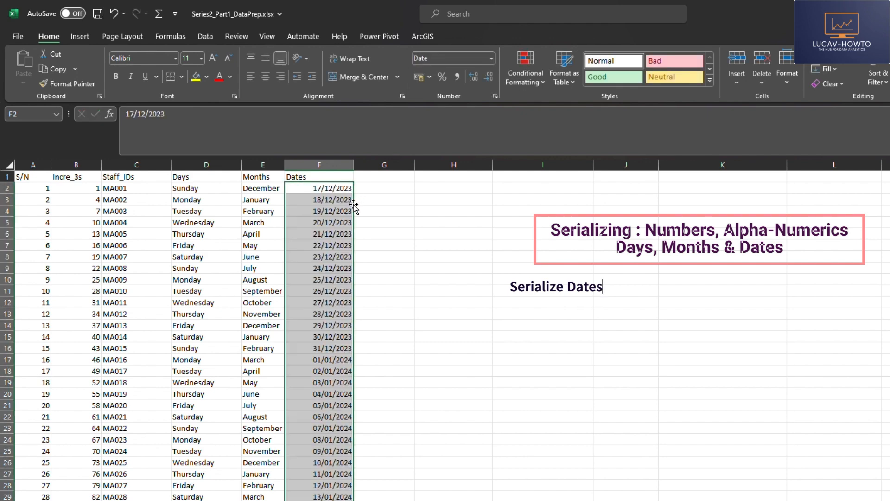
click(365, 233)
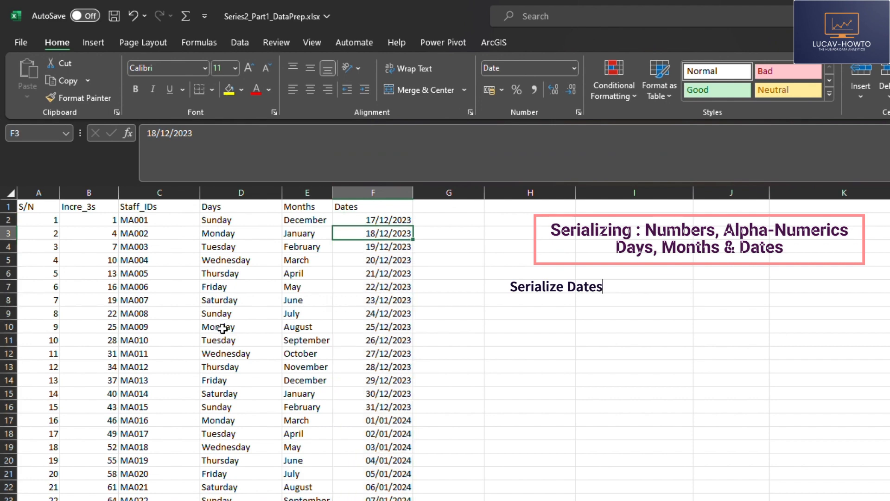
click(367, 260)
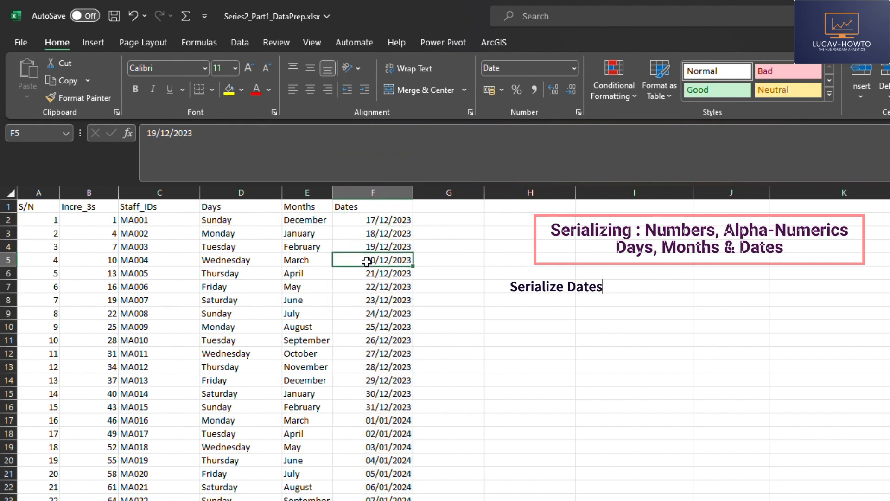
scroll(374, 290, down, 1)
scroll(377, 292, up, 1)
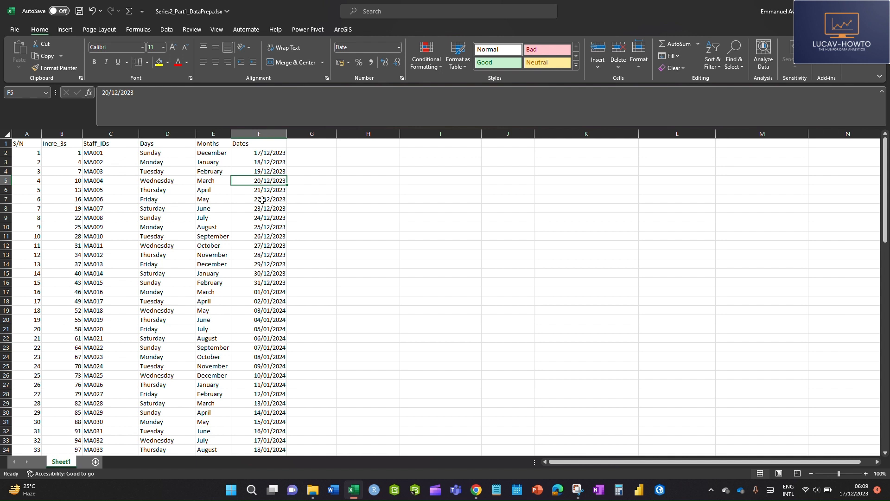
Step: Enter the header Random_0_1 in G1
click(312, 199)
click(312, 140)
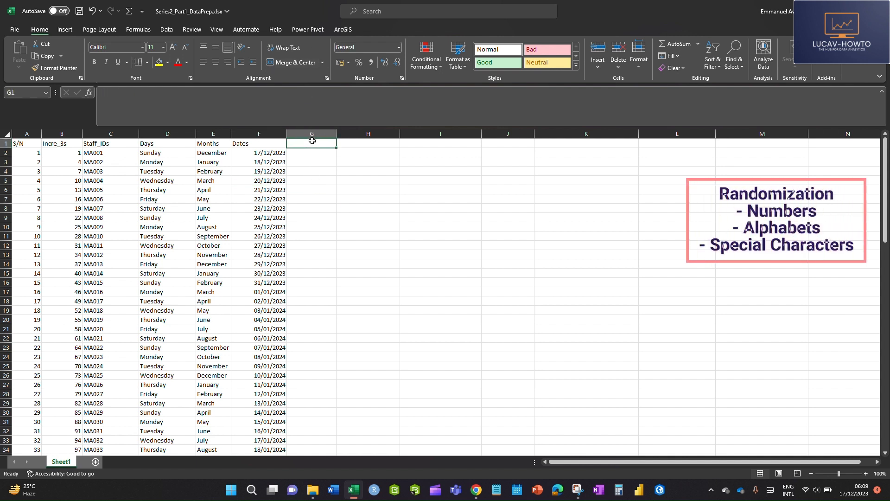
text(Randon)
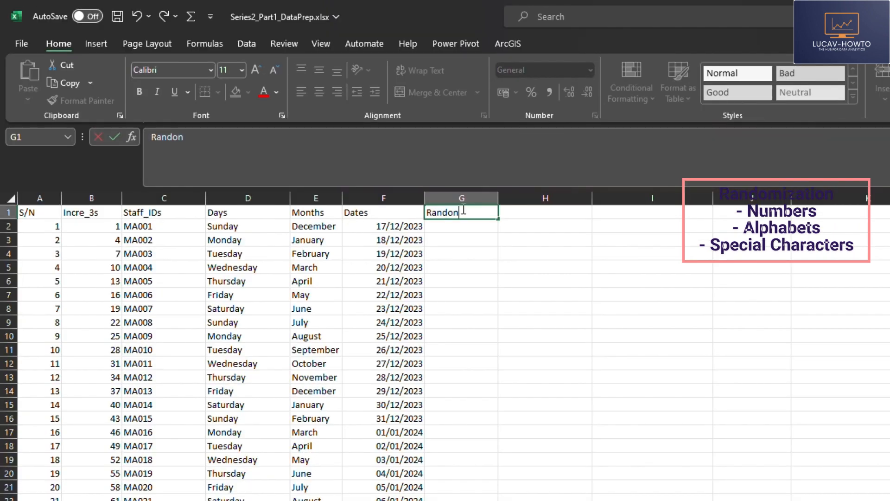
key(BackSpace)
text(m_0_1)
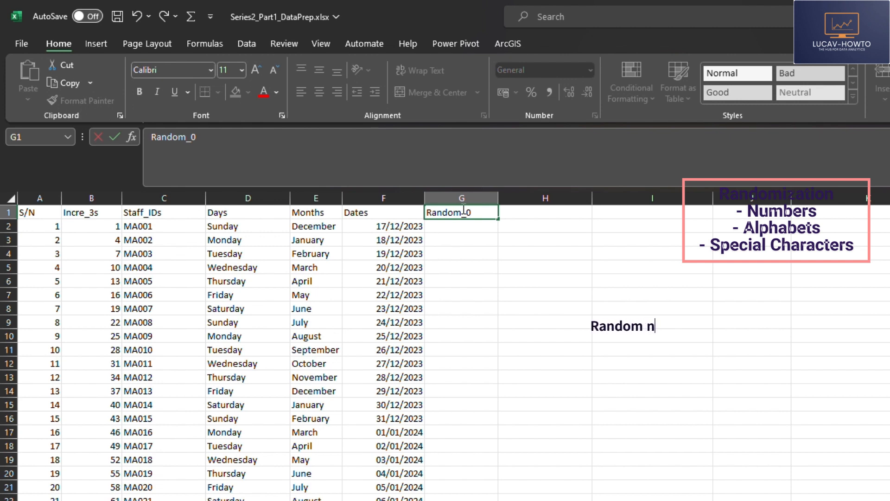
Step: Enter the formula =RAND() in G2 to generate a random number between 0 and 1
click(460, 226)
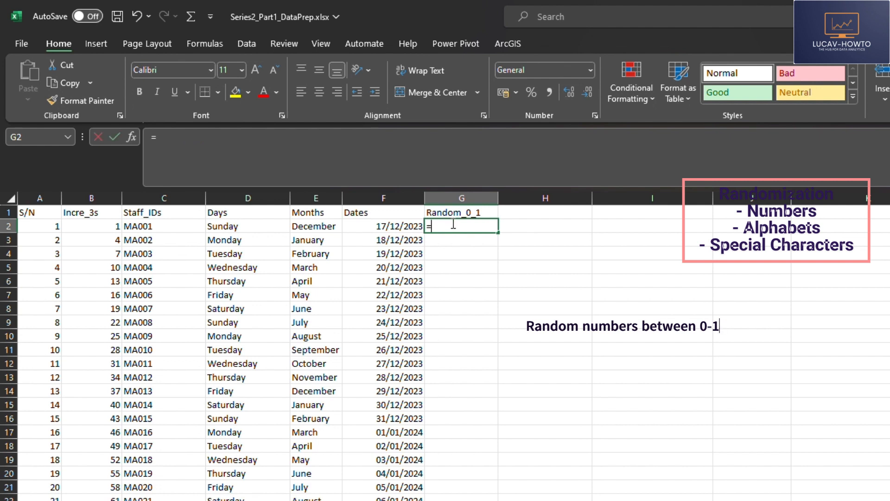
text(=r)
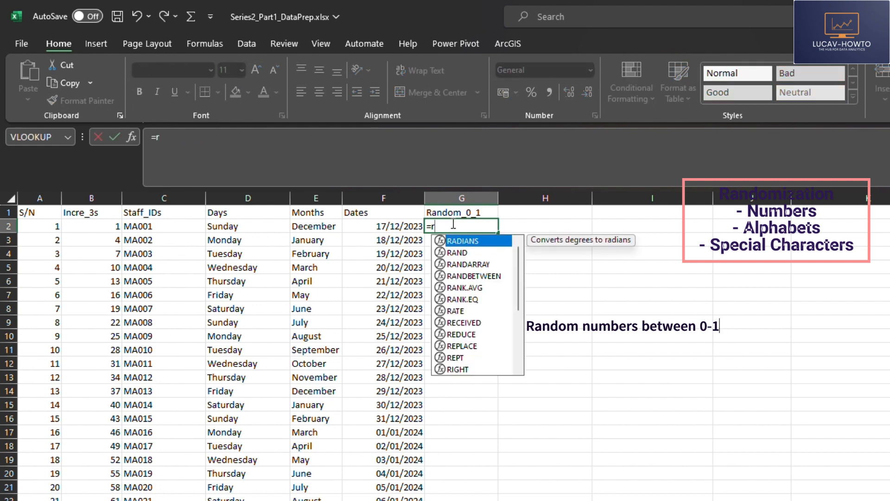
text(and)
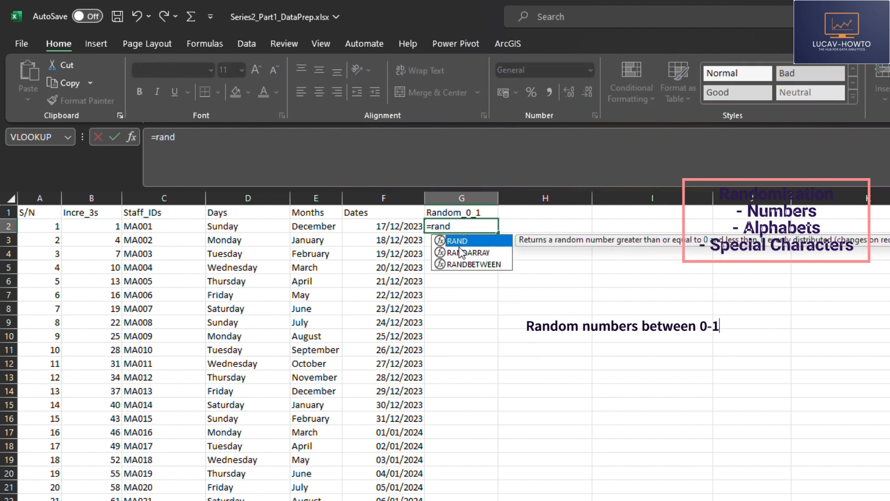
key(Tab)
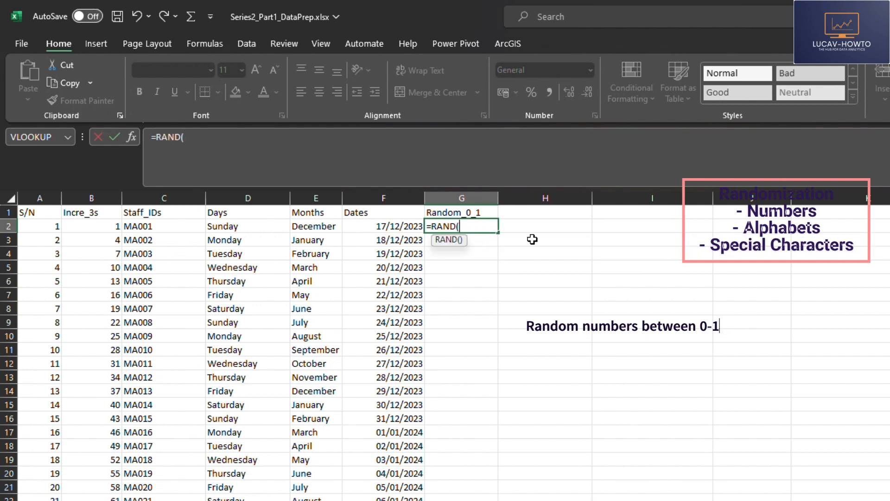
text())
key(Return)
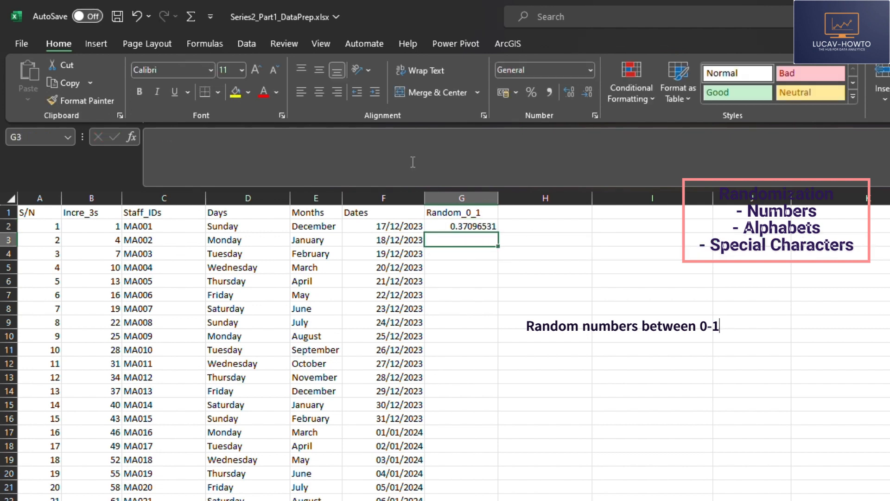
Step: Auto-fill the RAND formula from G2 down the Random_0_1 column
click(464, 227)
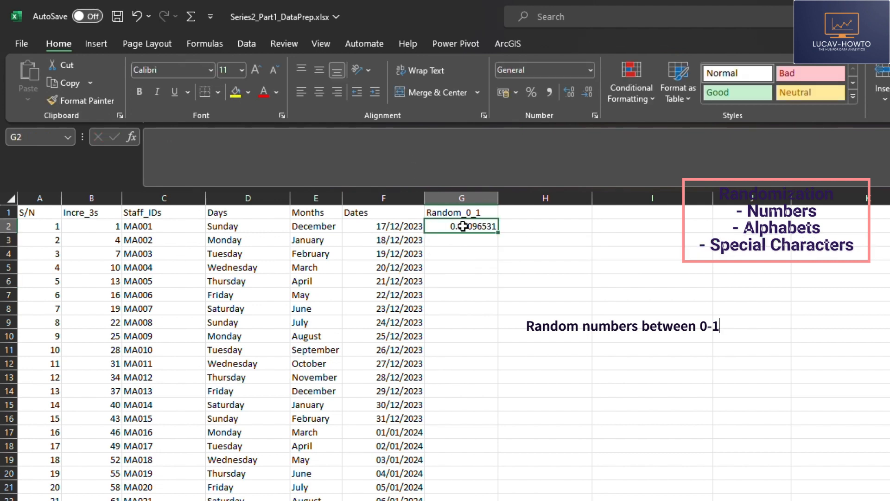
double_click(500, 233)
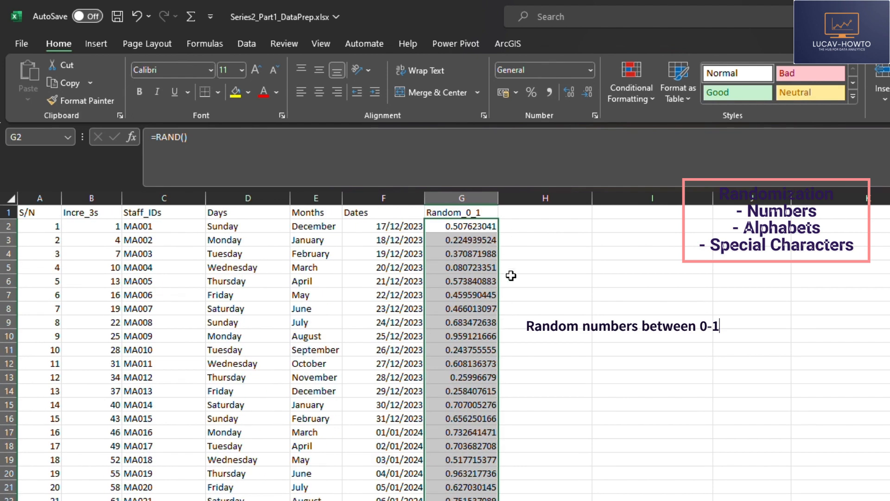
click(533, 237)
Step: Enter the header Random_BW_10_100 in H1
click(513, 212)
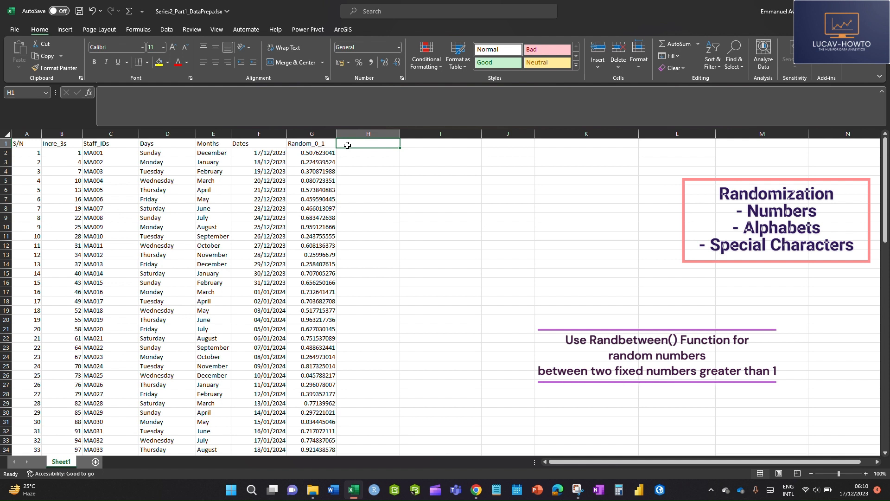
text(=)
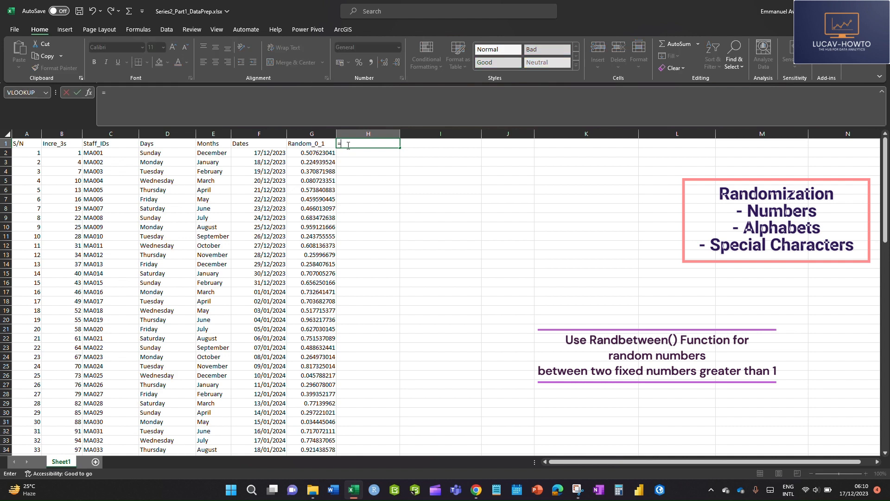
key(Escape)
text(Ran)
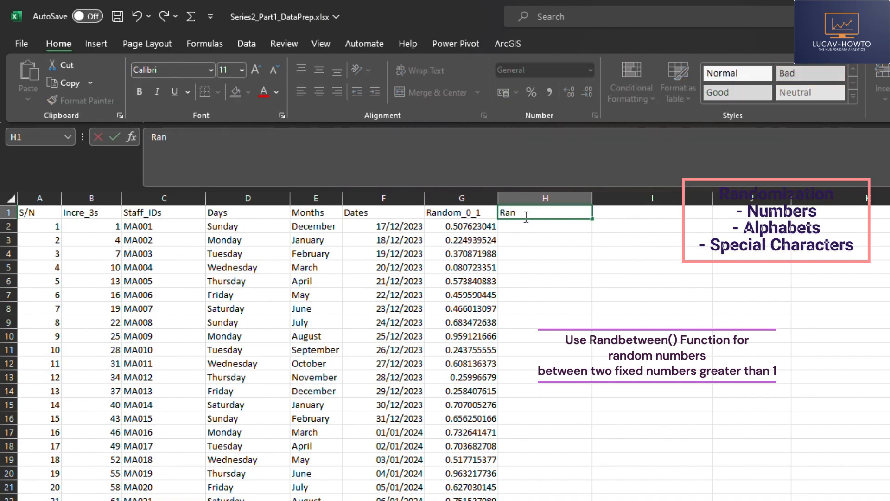
text(dom_BW_10)
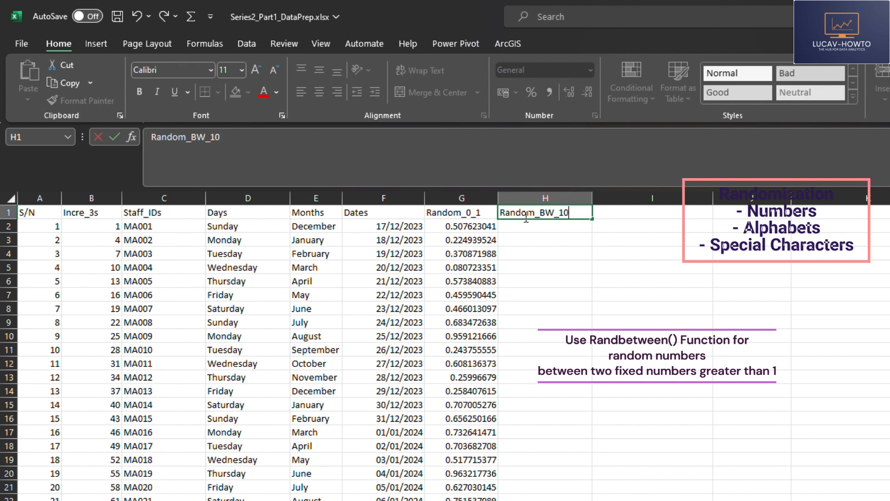
text(_100)
click(548, 308)
Step: Enter the formula =RANDBETWEEN(10,100) in H2 to generate a random whole number between 10 and 100
click(549, 222)
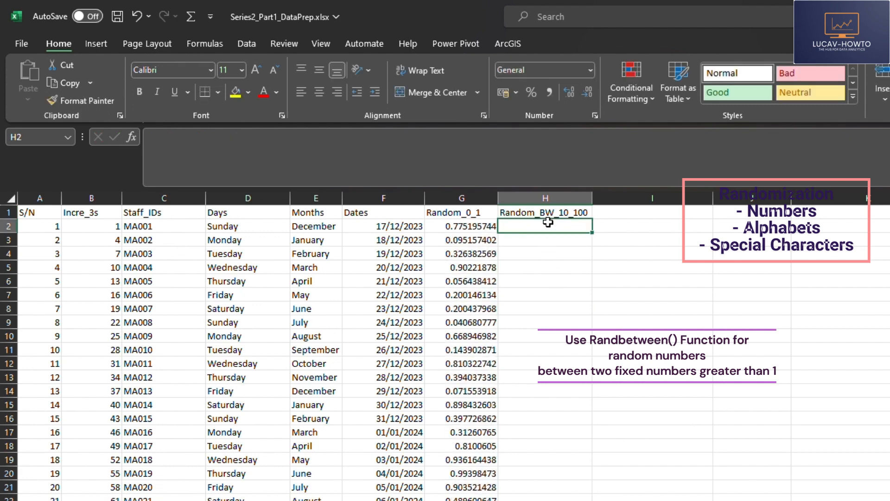
text(=)
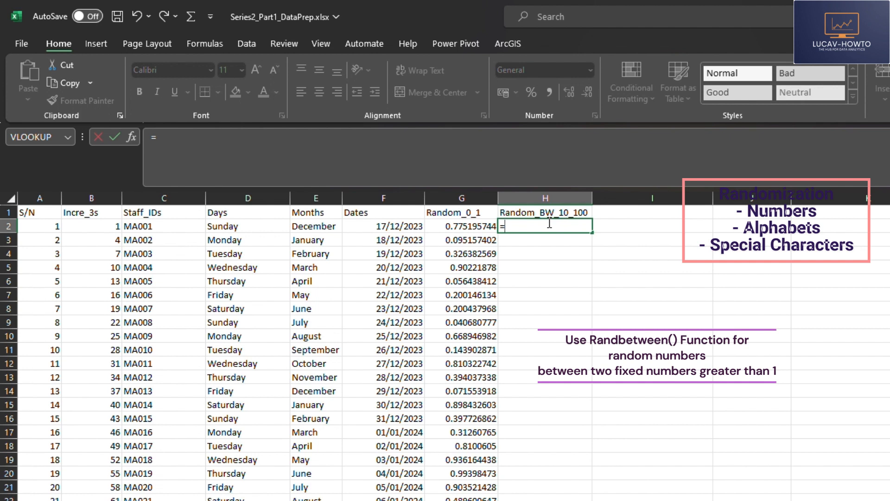
text(ran)
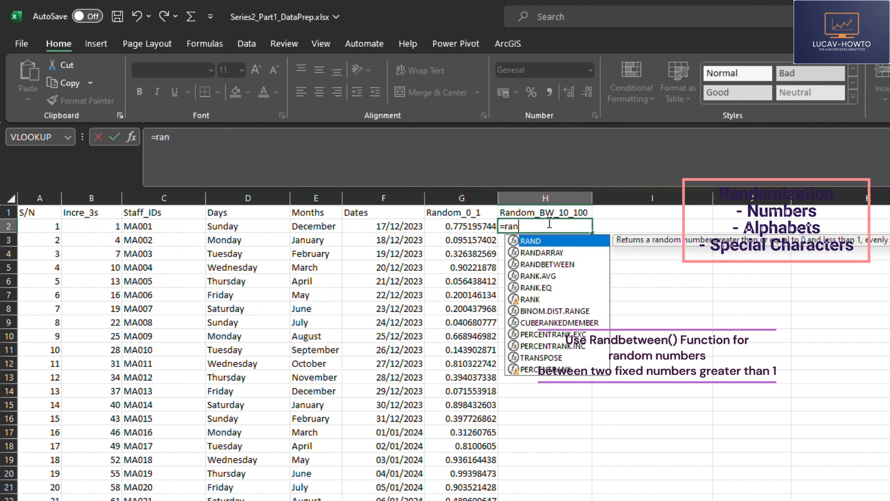
double_click(543, 264)
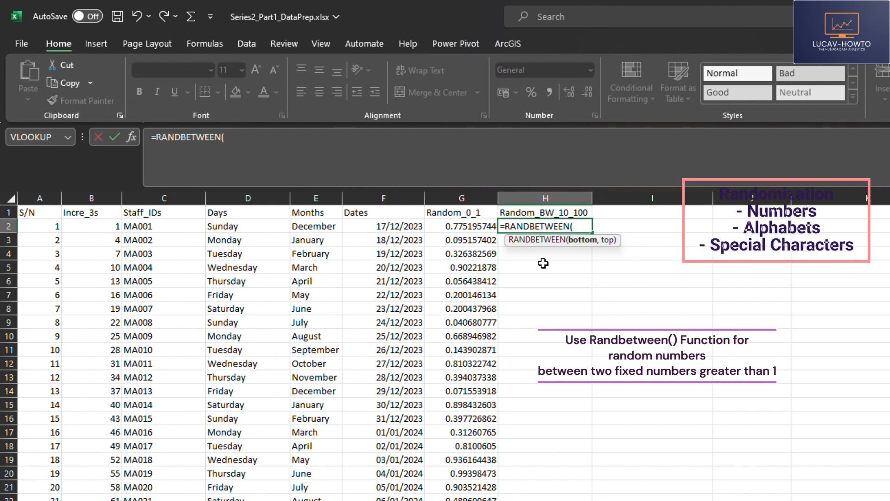
text(10,100)
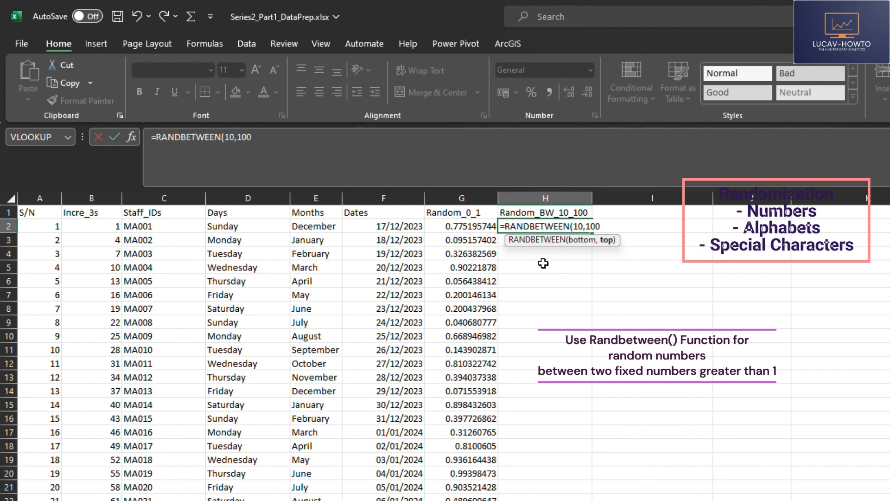
text())
key(Return)
text(\)
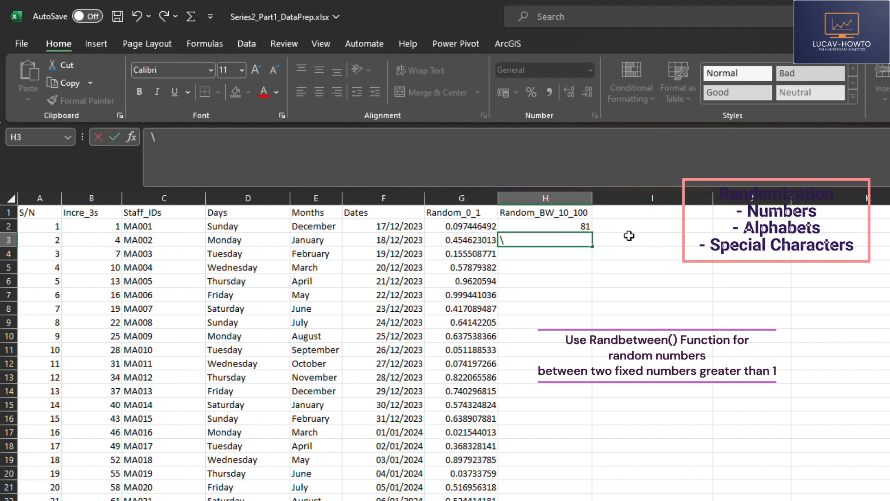
key(BackSpace)
Step: Auto-fill the RANDBETWEEN formula from H2 down the Random_BW_10_100 column and autofit the column's width
click(586, 307)
click(583, 224)
double_click(592, 232)
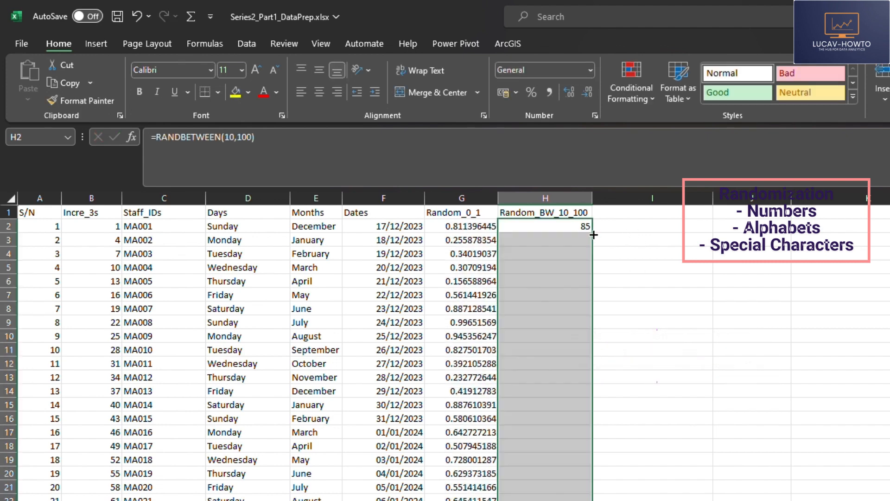
scroll(619, 343, down, 4)
scroll(619, 343, up, 4)
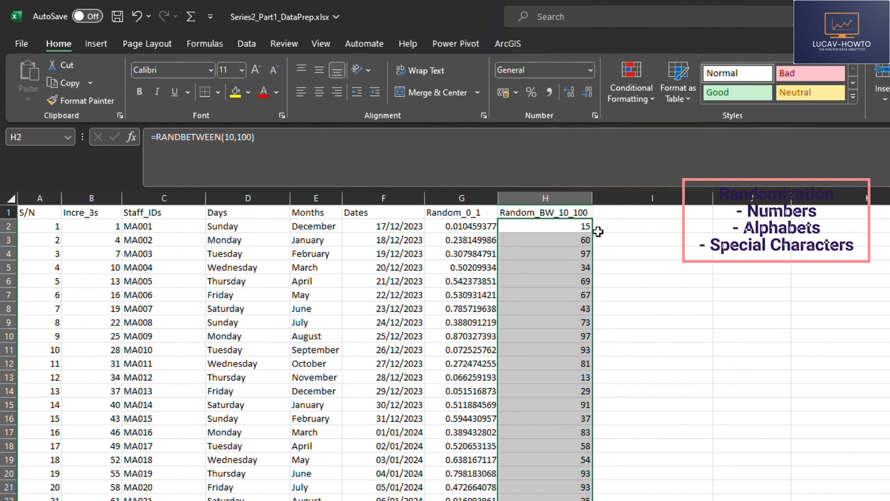
double_click(594, 199)
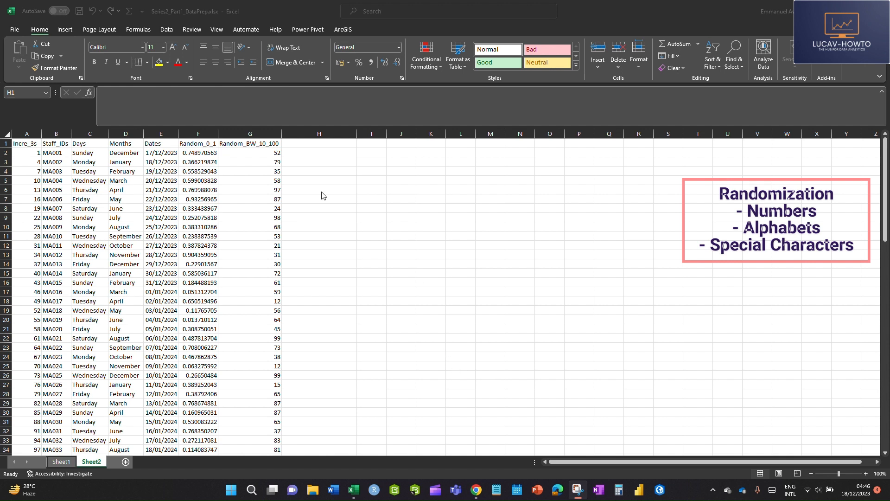
Step: Enter the formula =CHAR(48) in H2, in the empty column beside Random_BW_10_100
click(308, 147)
click(309, 152)
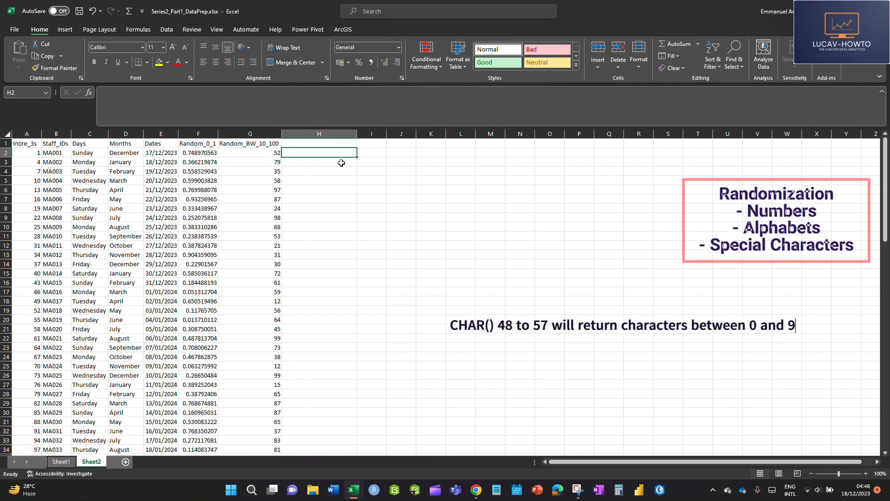
text(=)
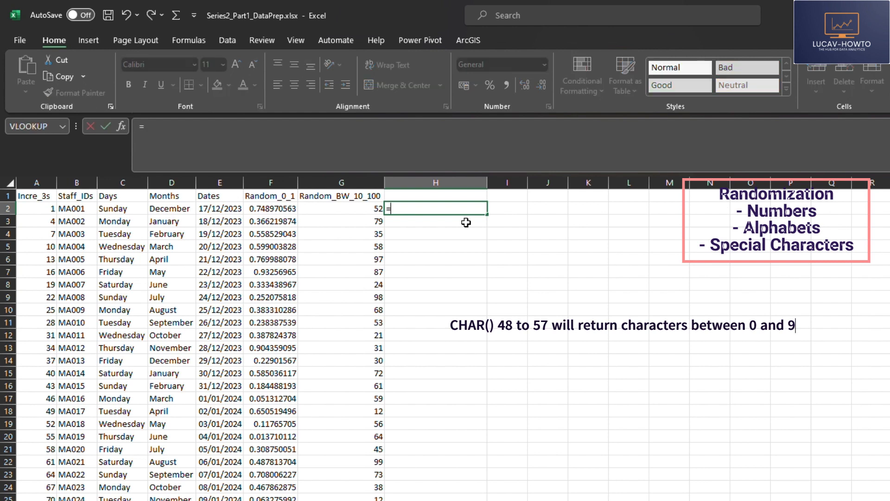
text(char)
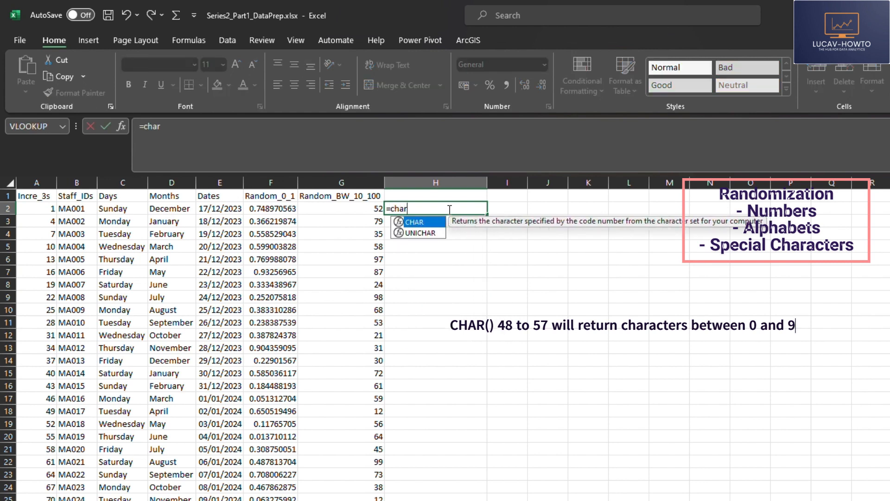
key(Tab)
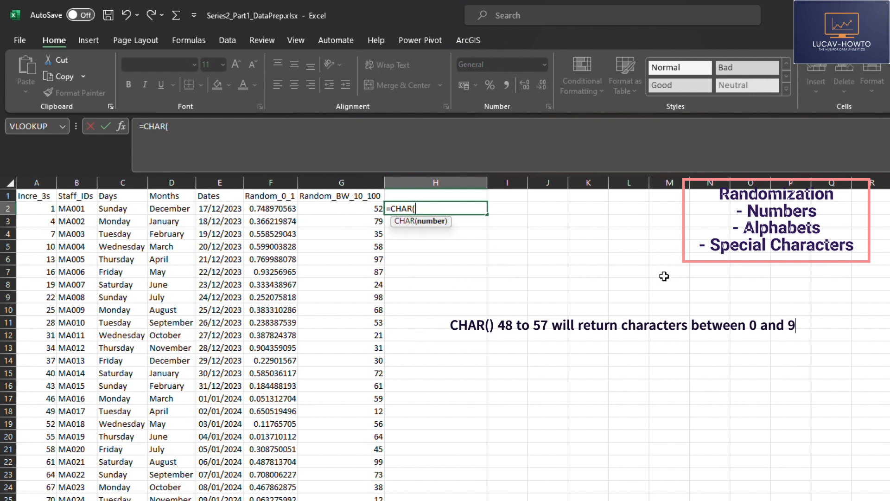
text(48))
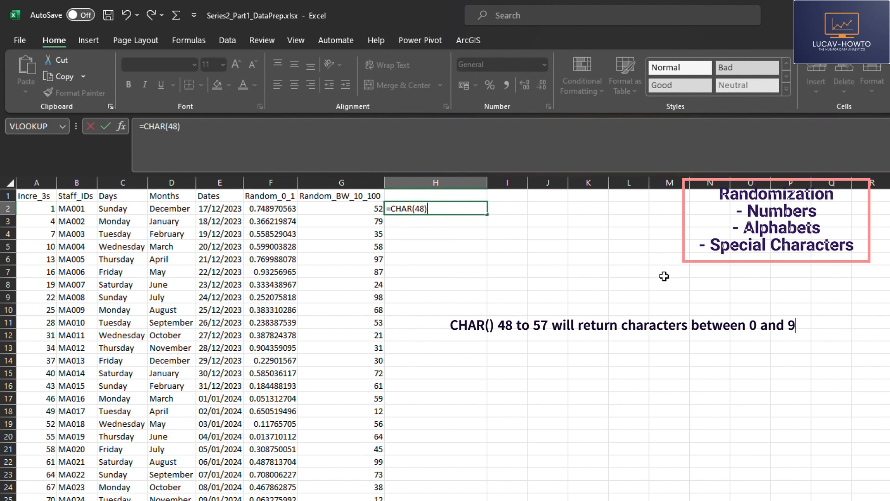
key(Return)
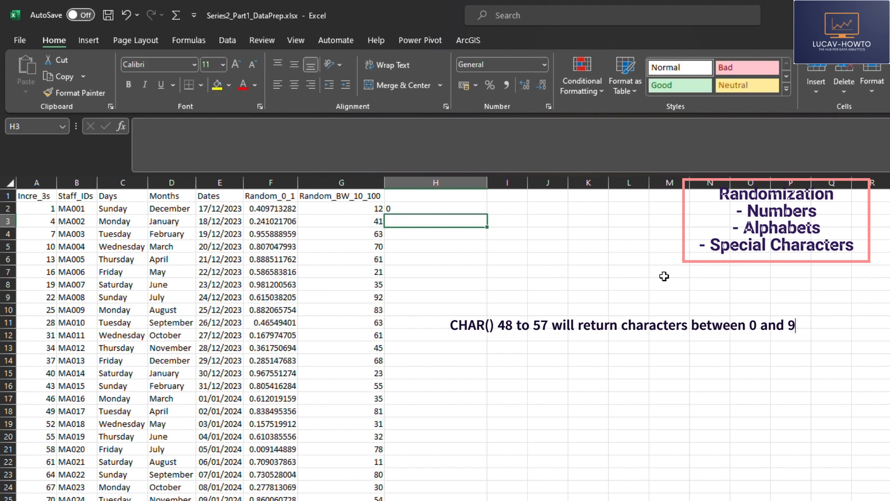
Step: Enter the formula =CHAR(57) in H3 to return the last character of the digit range
click(427, 209)
click(431, 220)
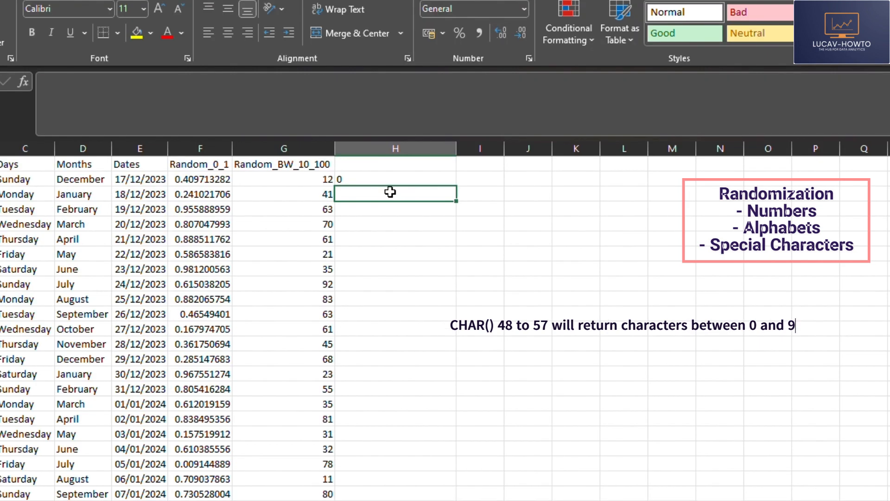
text(=)
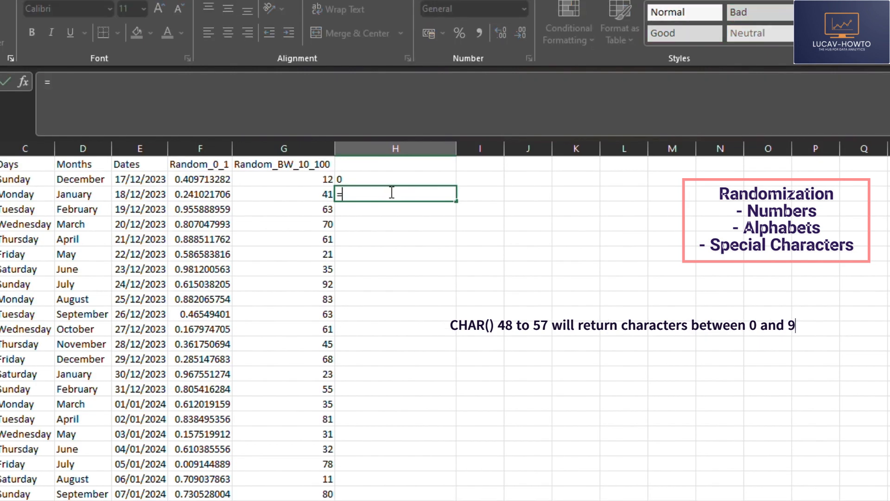
text(char()
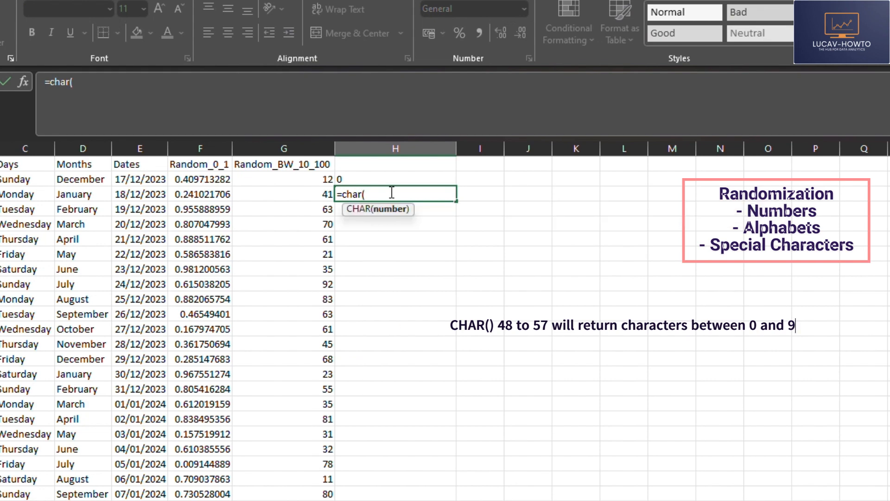
text(57))
key(Return)
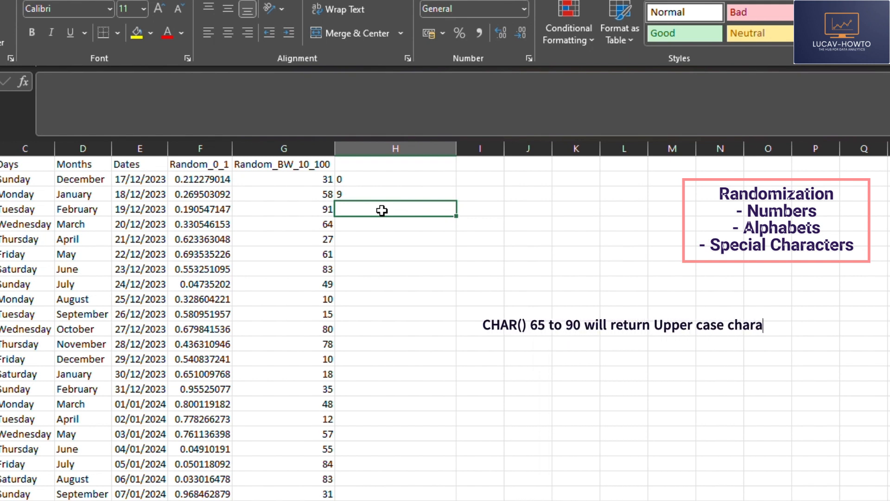
Step: Enter the formula =CHAR(65) in H4 to return the first uppercase letter
text(=ch)
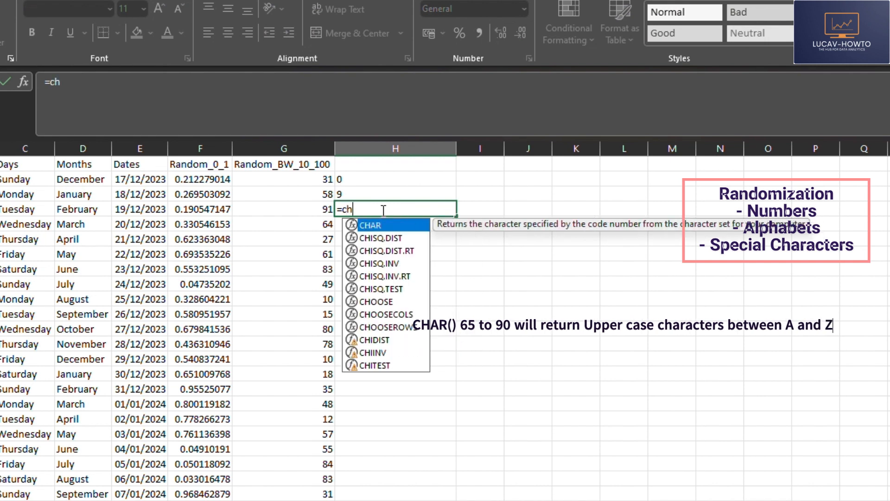
key(Tab)
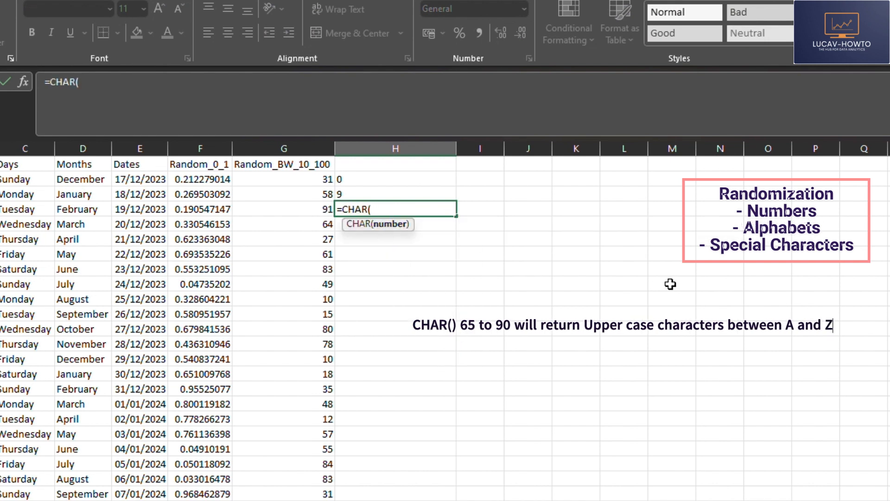
text(65))
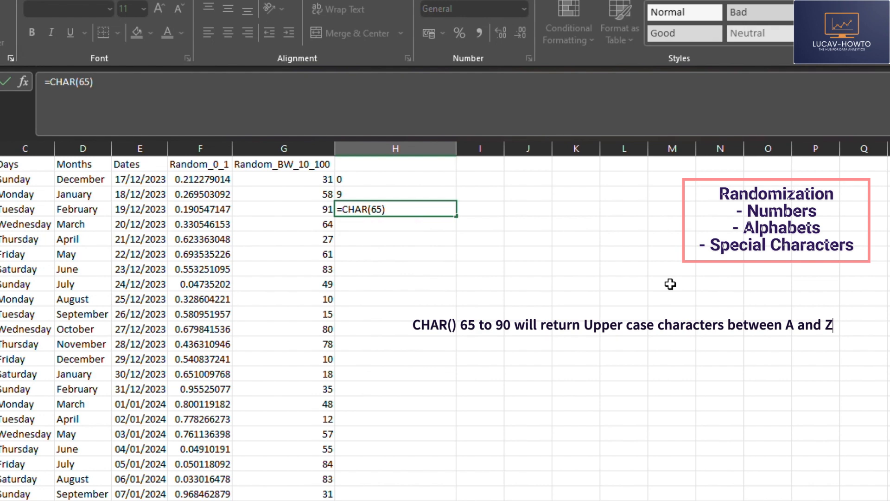
key(Return)
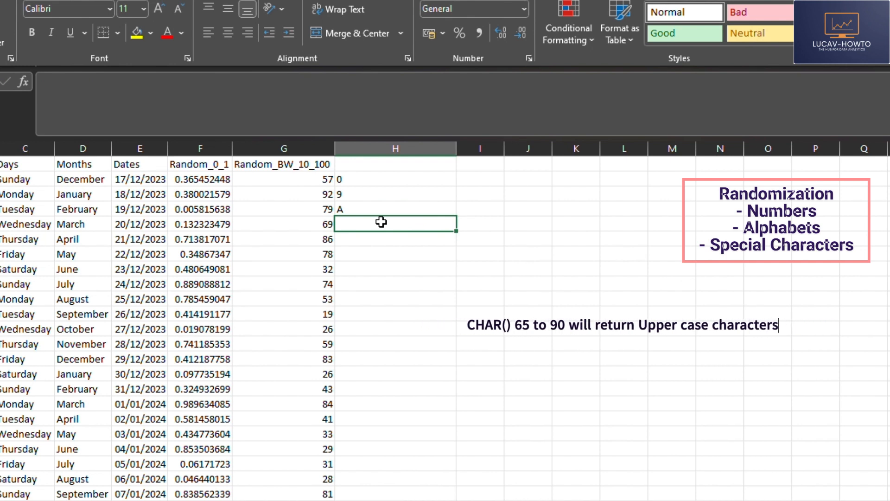
Step: Enter the formula =CHAR(97) in H5 to return the first lowercase letter
text(=)
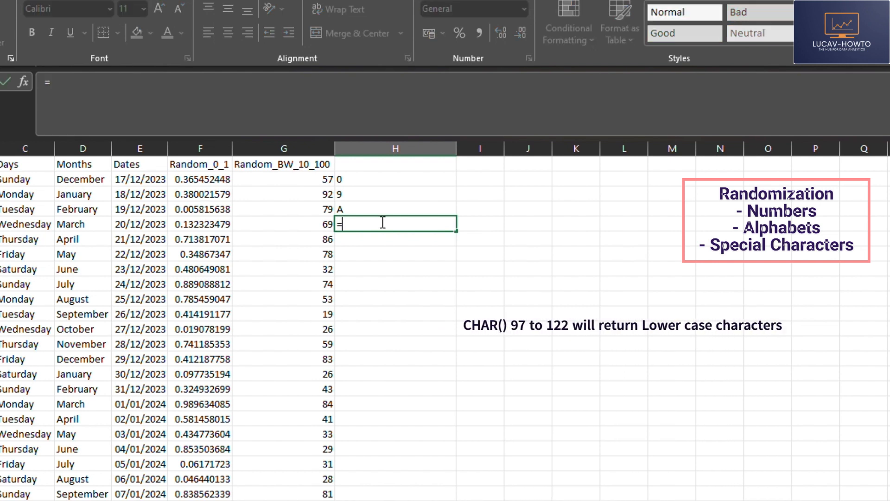
text(cha)
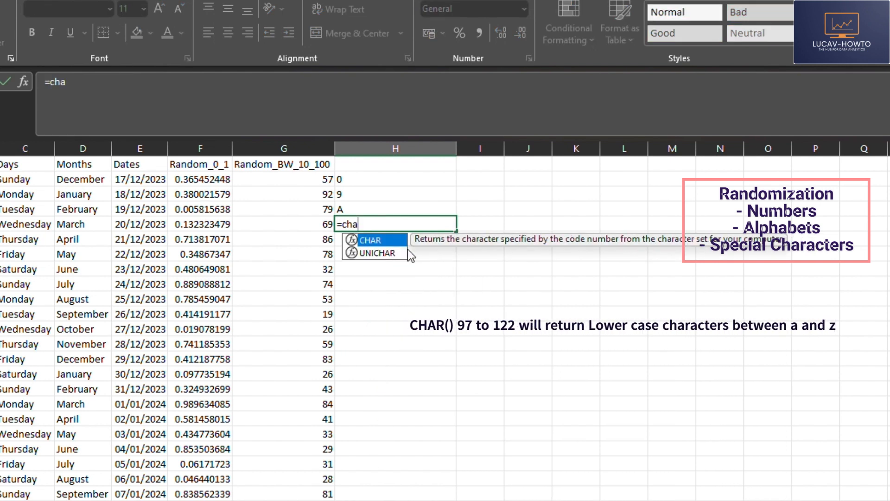
double_click(390, 240)
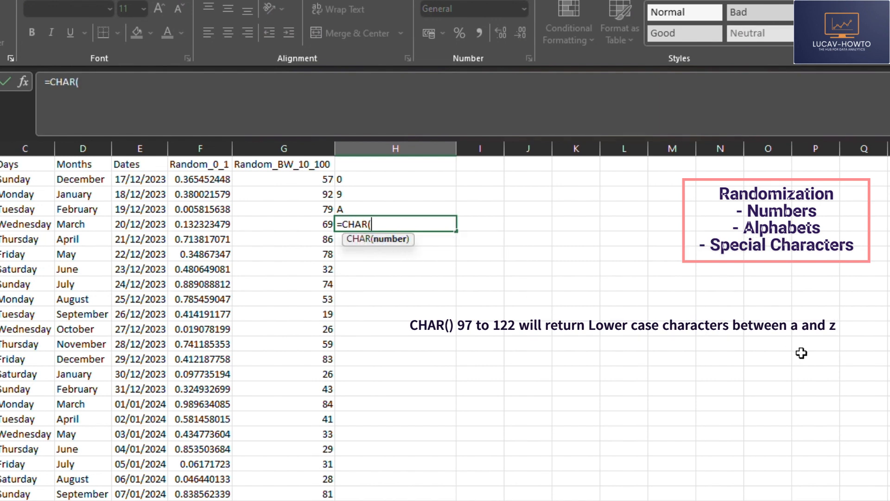
text(97)
key(Return)
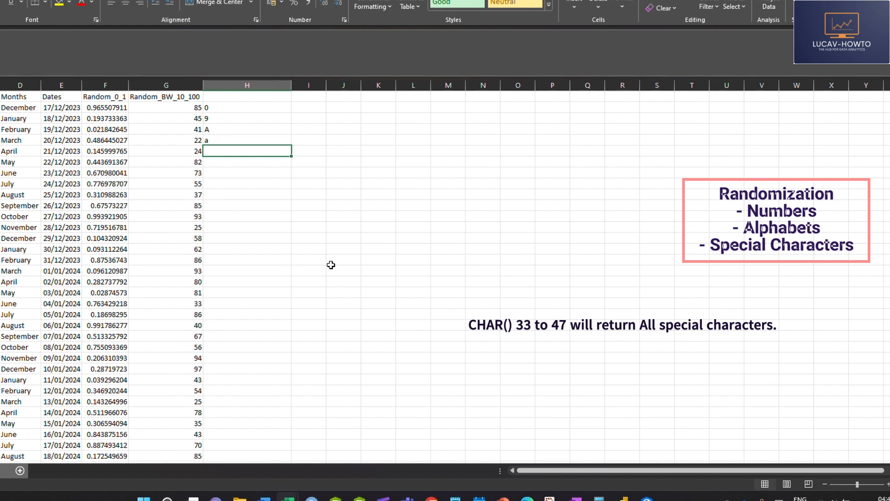
Step: Widen column I and enter the formula =CODE("0") in I2 to return the character code of 0
drag(328, 85, 366, 85)
click(329, 107)
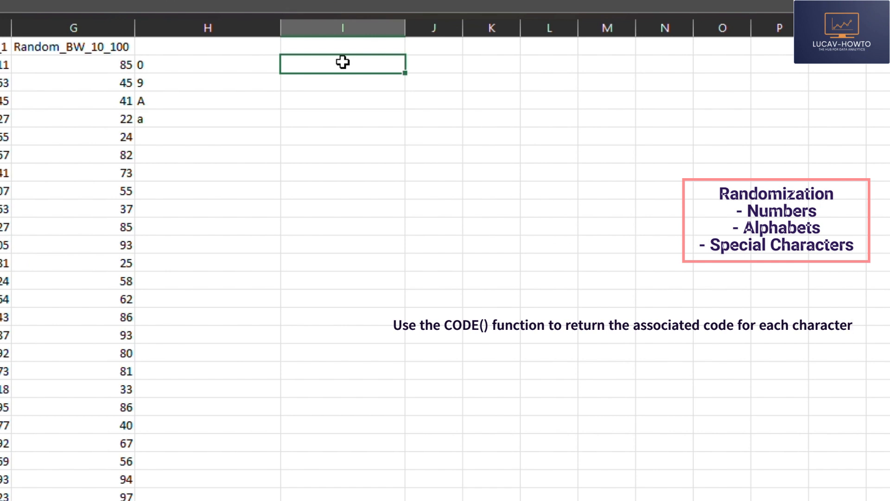
text(=co)
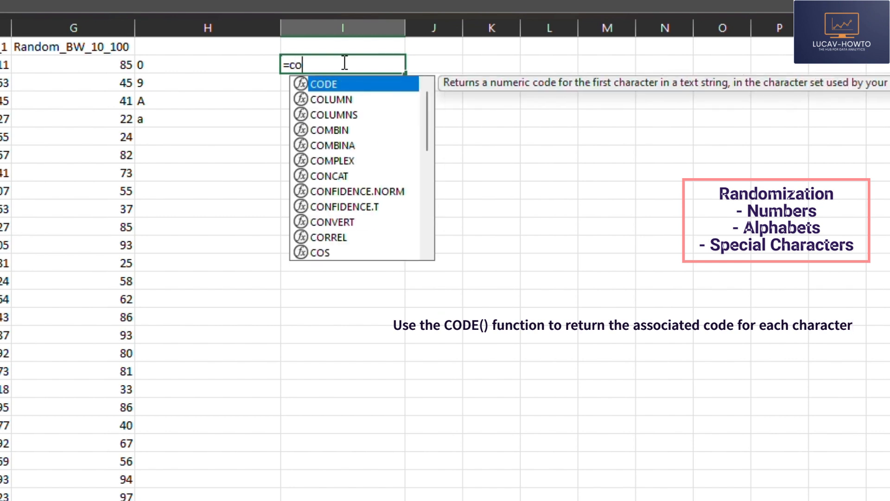
double_click(321, 85)
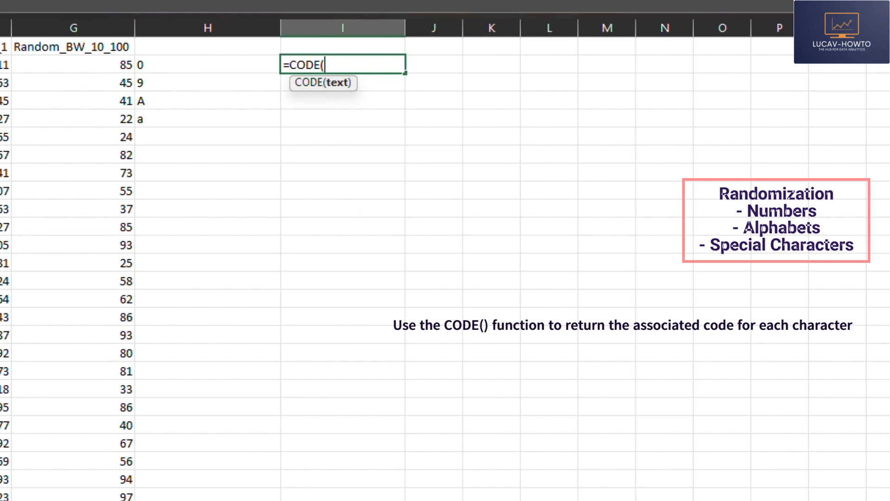
text("")
text(0")
text())
key(Return)
click(385, 64)
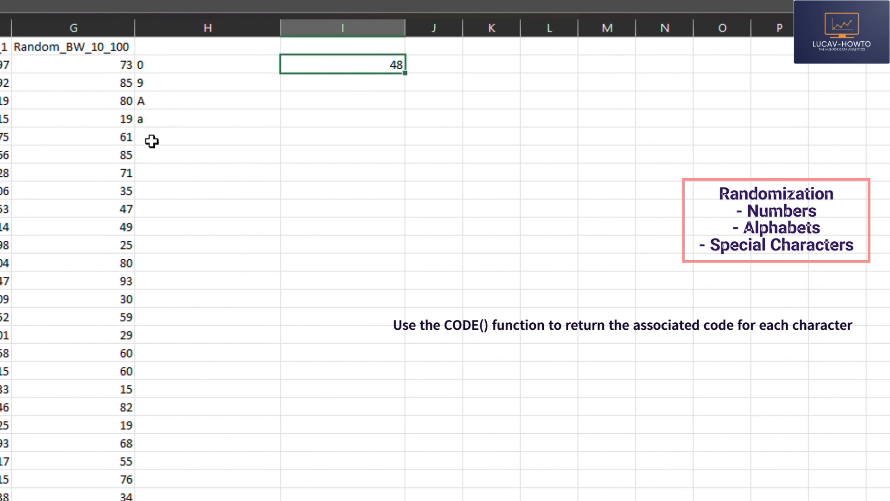
Step: Enter a CODE formula with a quoted character in I3 to return that character's code
click(155, 31)
click(369, 83)
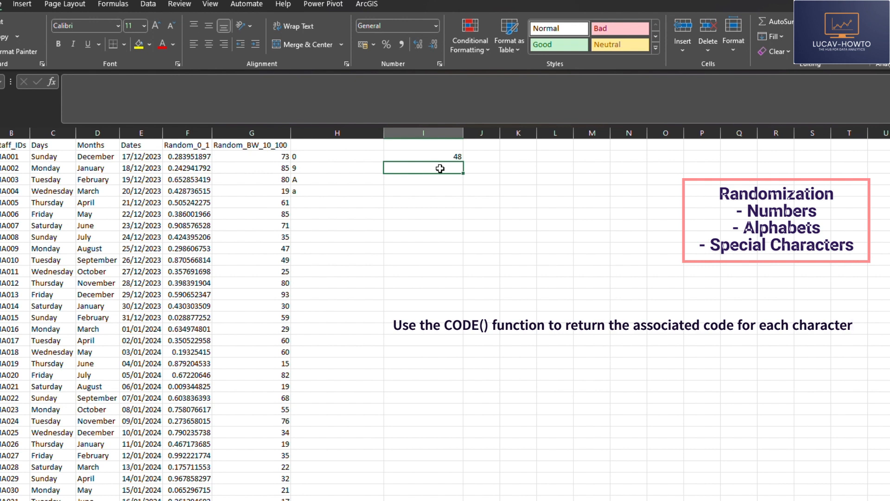
text(=code)
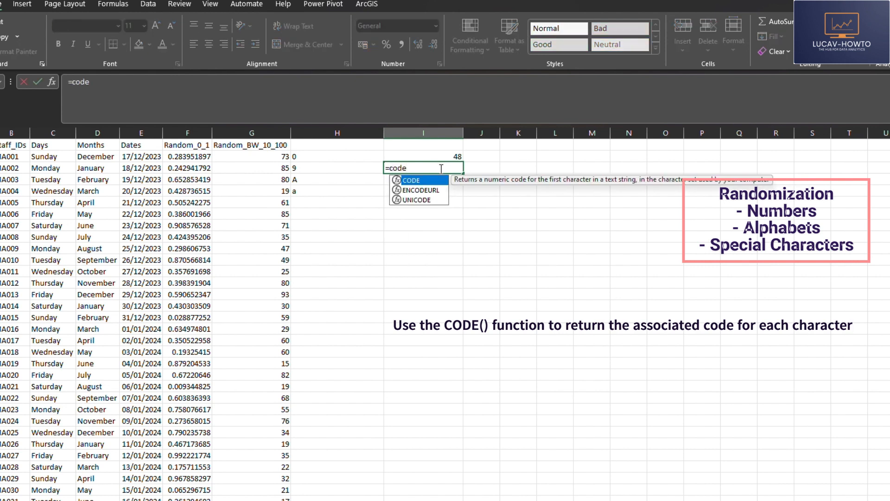
double_click(420, 180)
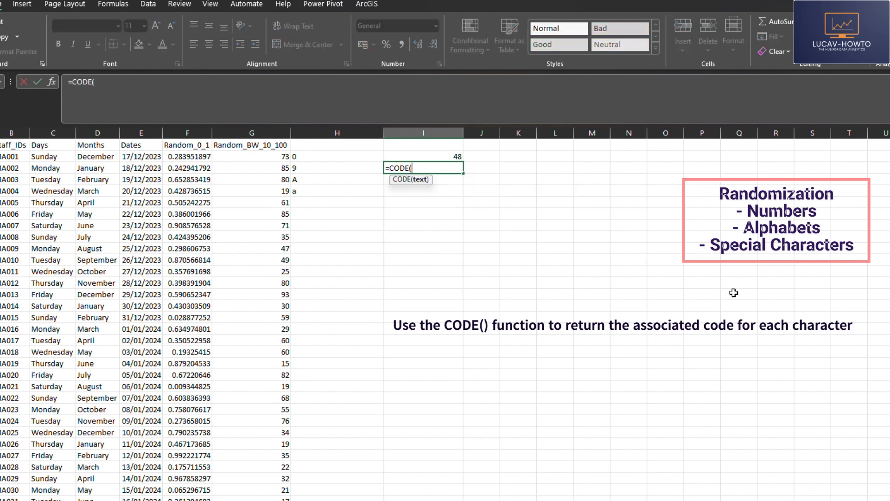
text(""))
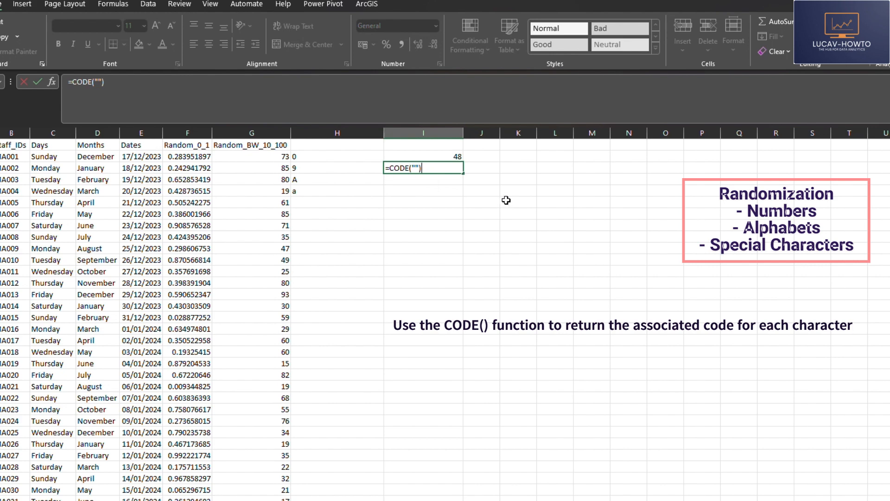
click(416, 166)
key(Return)
click(447, 168)
Step: Delete the trial CHAR and CODE formulas from columns H and I
mouse_move(403, 196)
mouse_down()
mouse_move(562, 250)
mouse_move(563, 265)
mouse_up()
key(Delete)
click(421, 233)
Step: Enter the column header Random_LCCh in H1
click(425, 196)
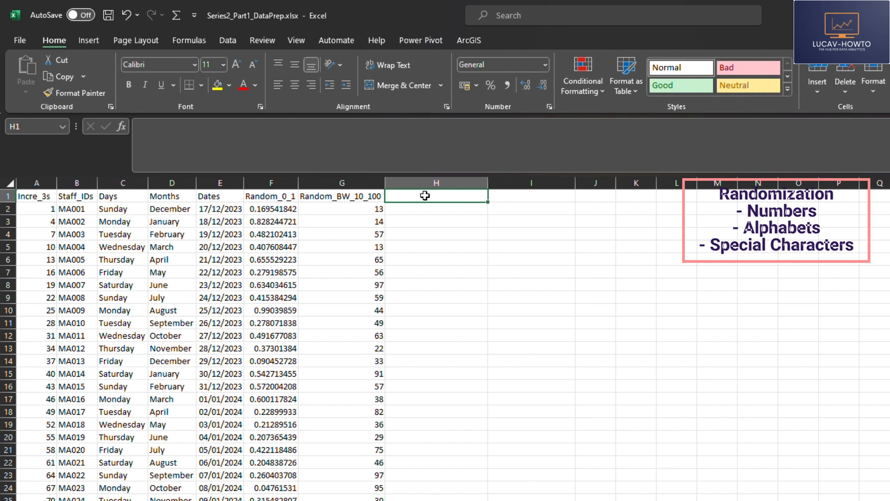
text(Random_LCCh)
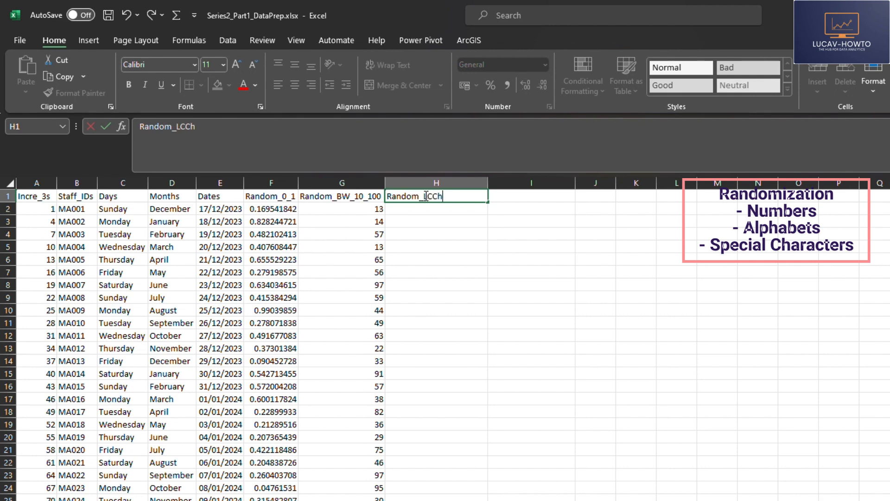
key(Return)
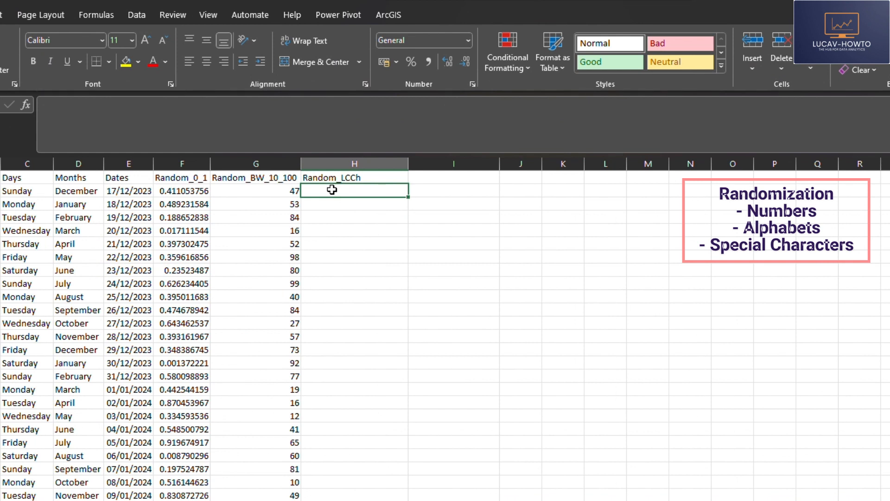
Step: Enter the formula =CHAR(RANDBETWEEN(97,122)) in H2 to return a random lowercase letter
text(=)
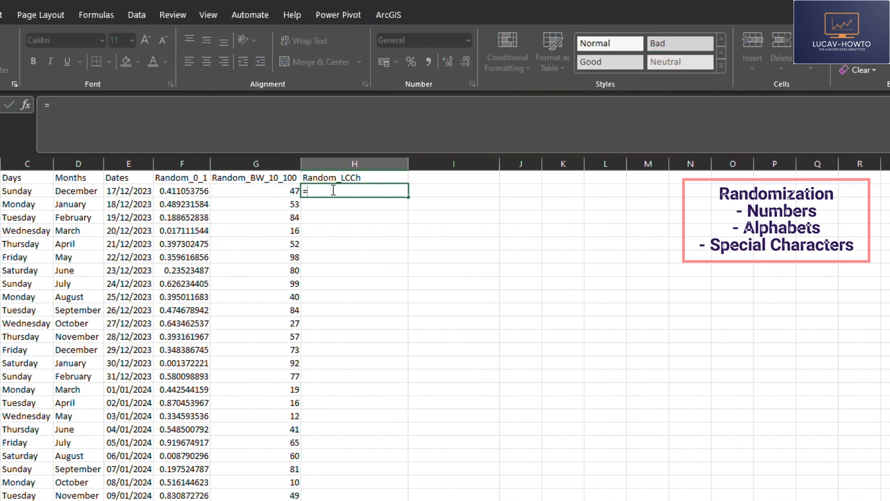
text(ch)
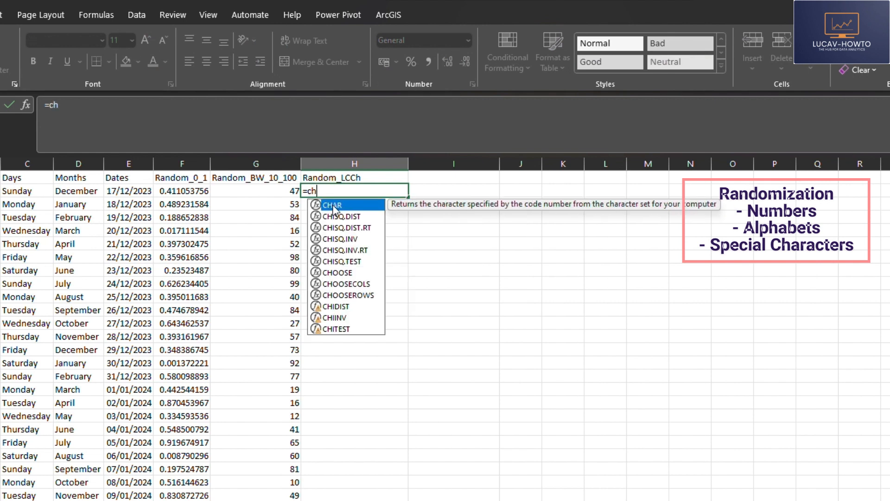
double_click(332, 205)
text(ran)
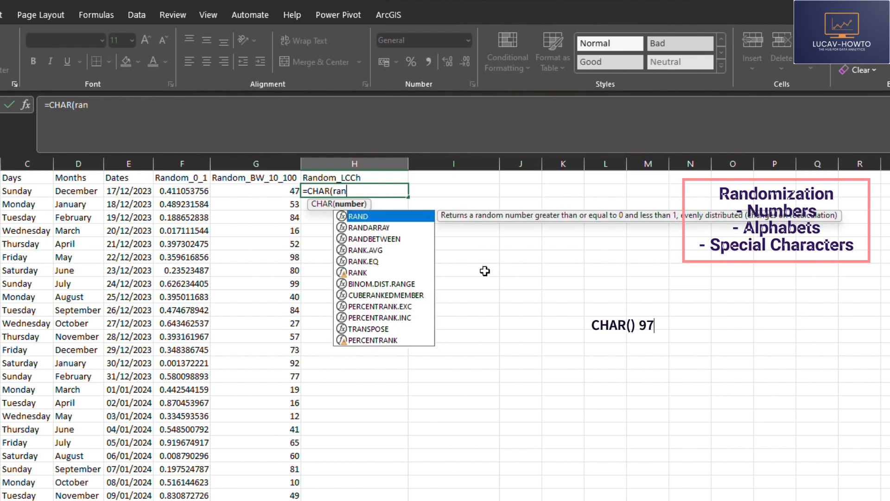
double_click(369, 239)
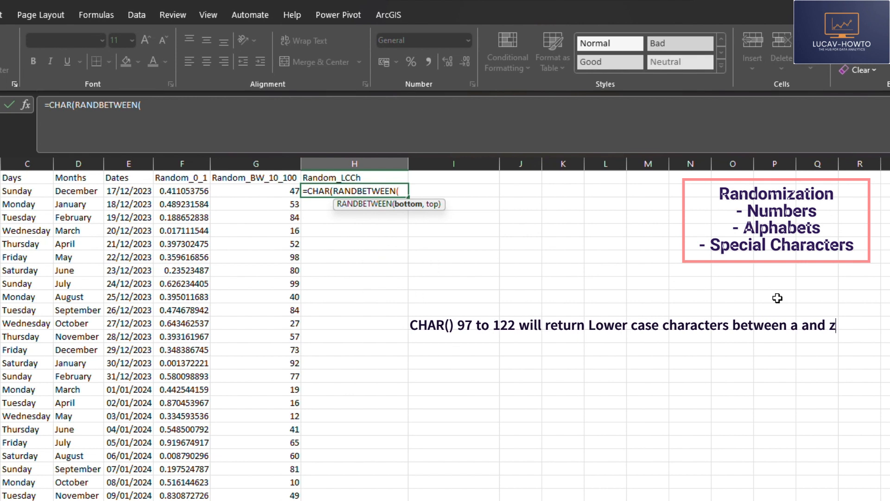
text(97,1)
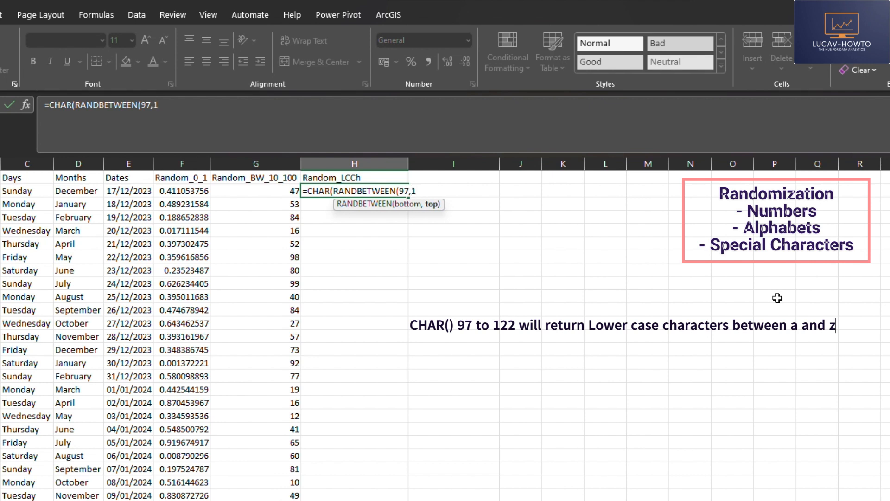
text(22))
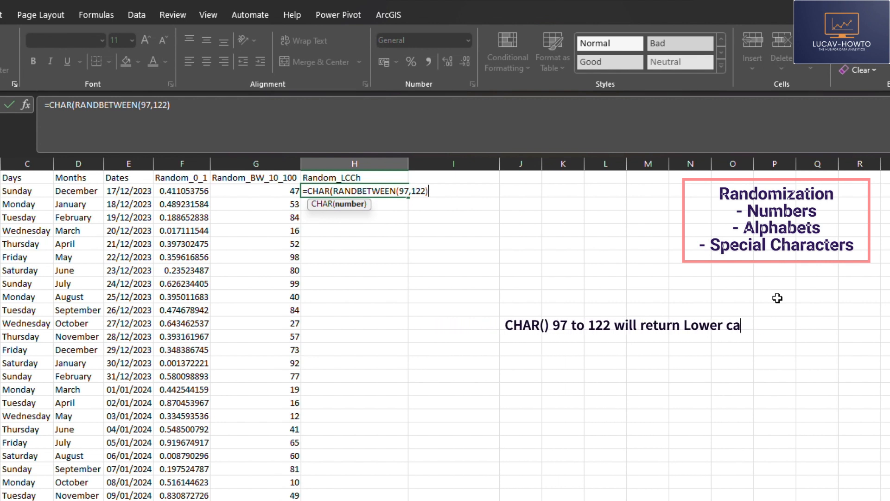
key(Return)
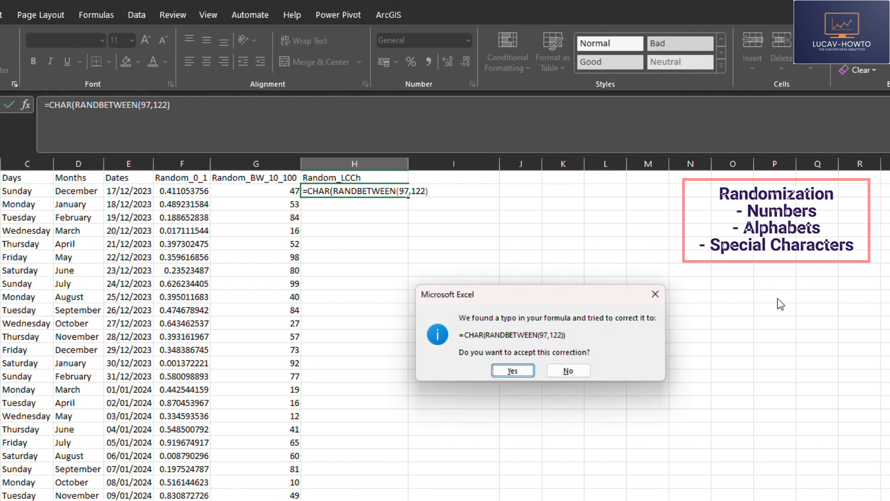
click(513, 370)
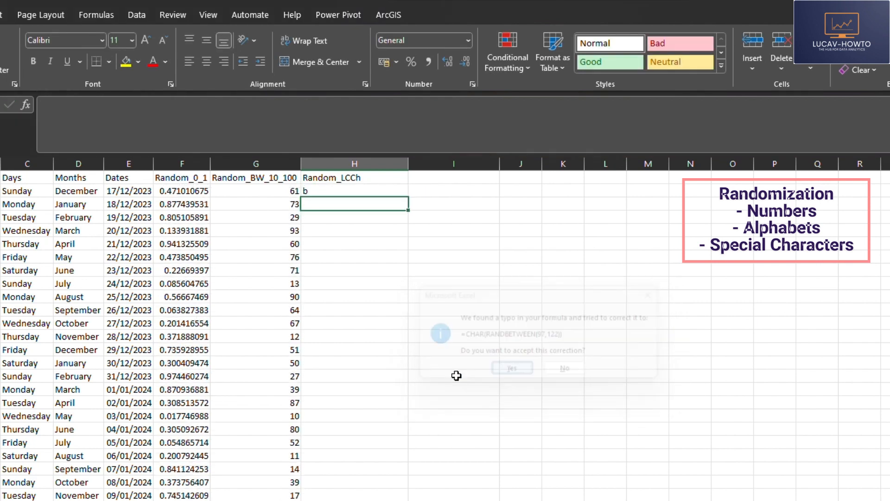
Step: Fill the H2 formula down column H alongside the data and narrow the column to fit its header
click(340, 192)
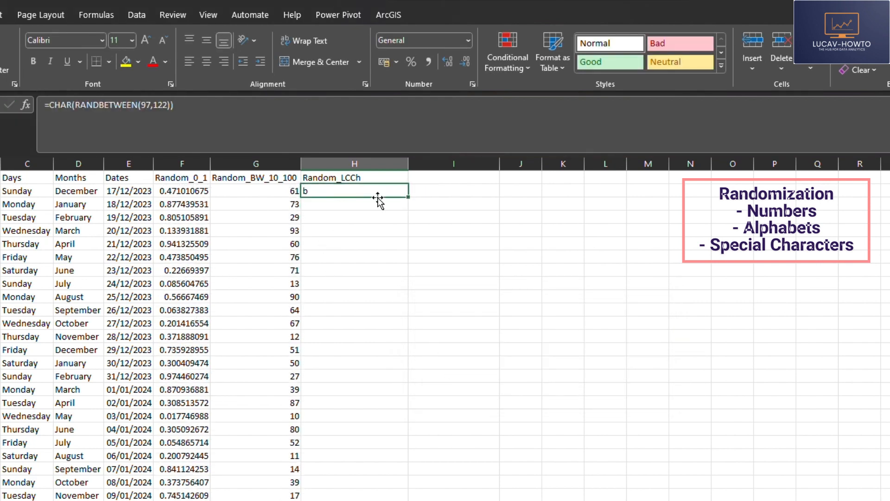
double_click(410, 197)
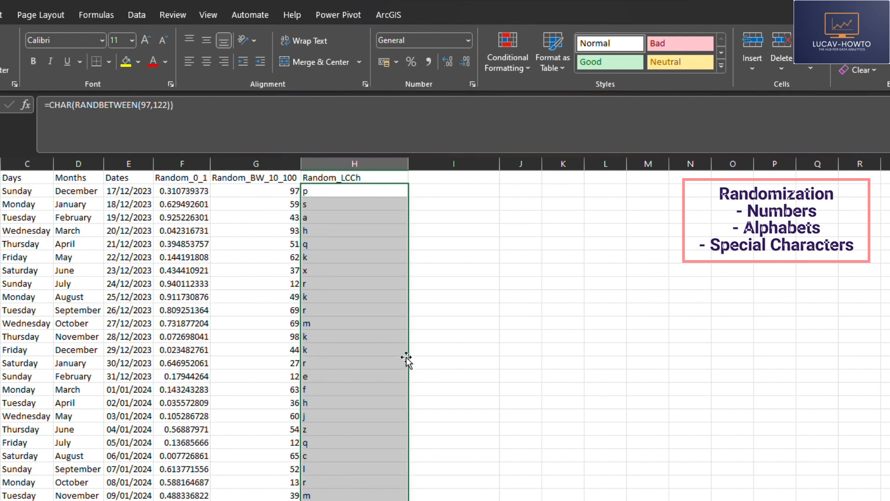
click(520, 362)
drag(408, 164, 360, 180)
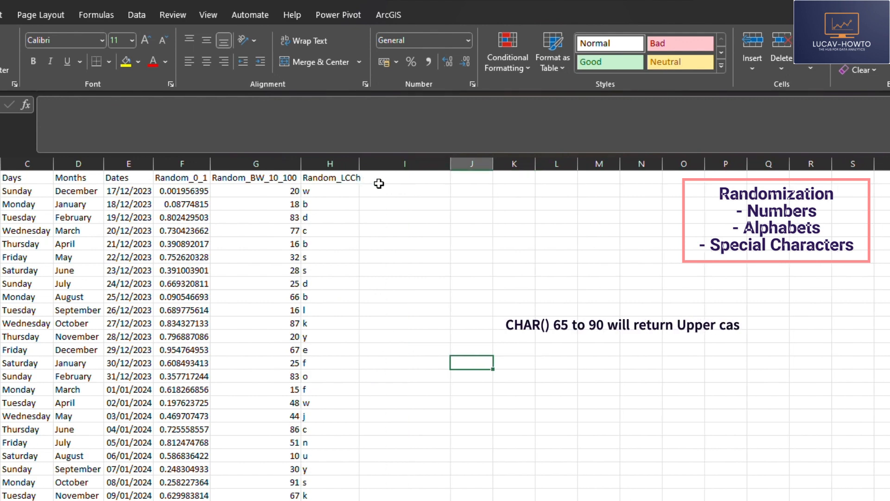
Step: Copy the header from H1 into I1 and change the copy to Random_UPCCh
click(335, 179)
key(ctrl+c)
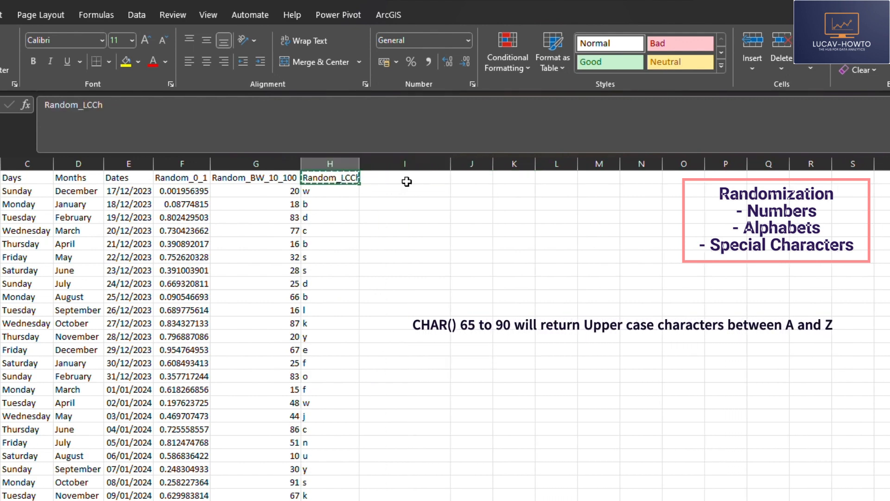
click(407, 178)
key(ctrl+v)
click(405, 164)
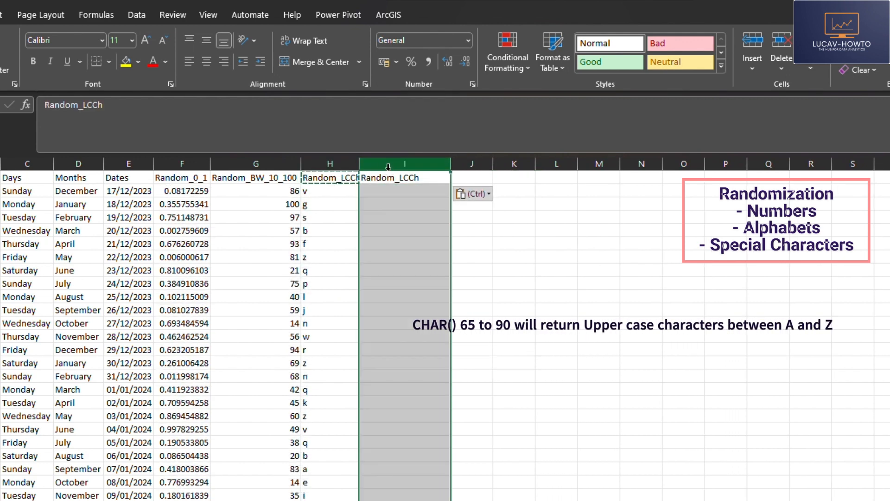
double_click(398, 178)
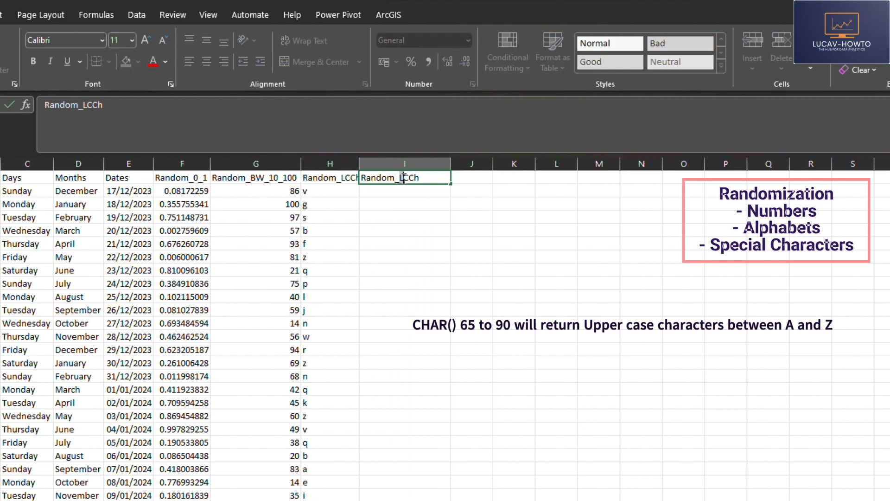
drag(405, 178, 406, 177)
text(UP)
click(378, 207)
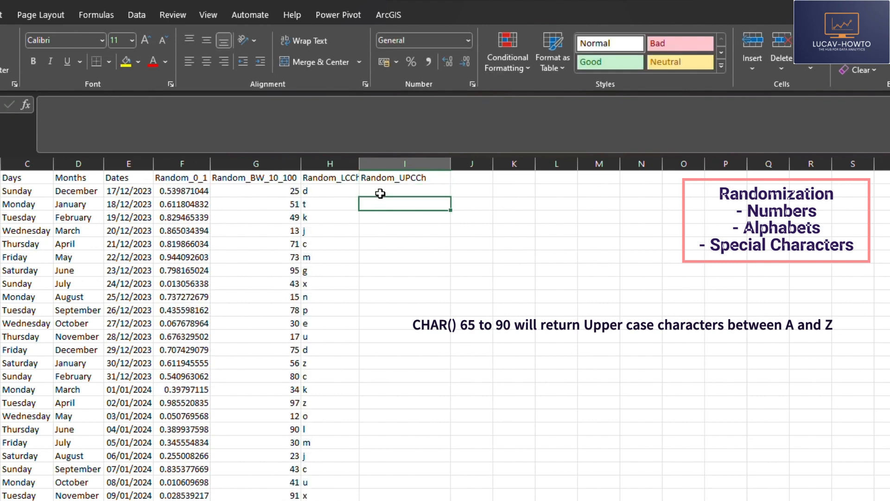
Step: Enter the formula =CHAR(RANDBETWEEN(65,90)) in I2 to return a random uppercase letter
click(381, 189)
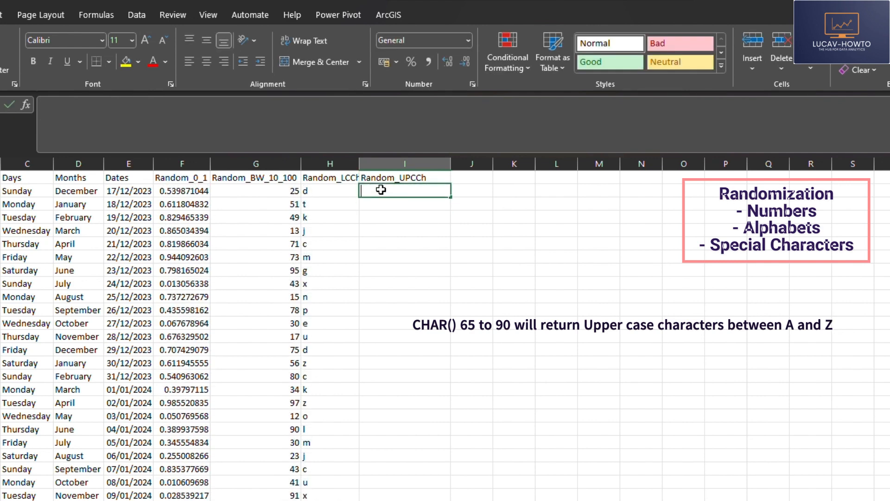
text(=cha)
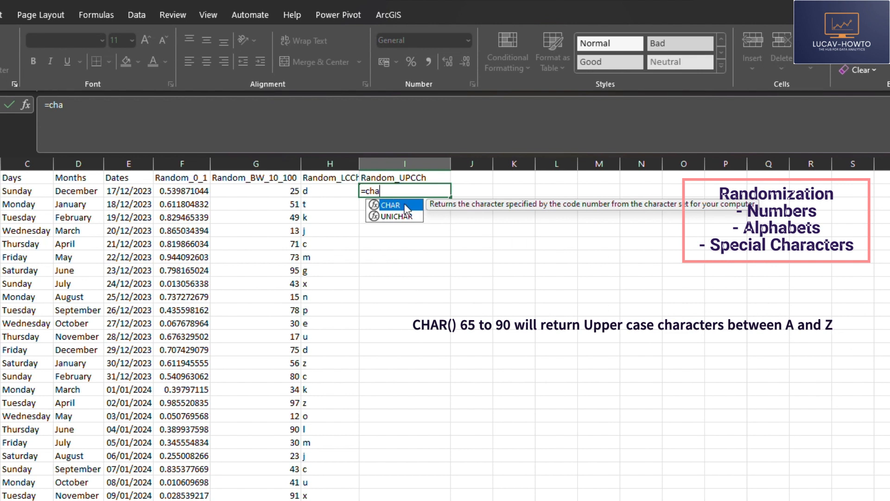
key(Tab)
text(ran)
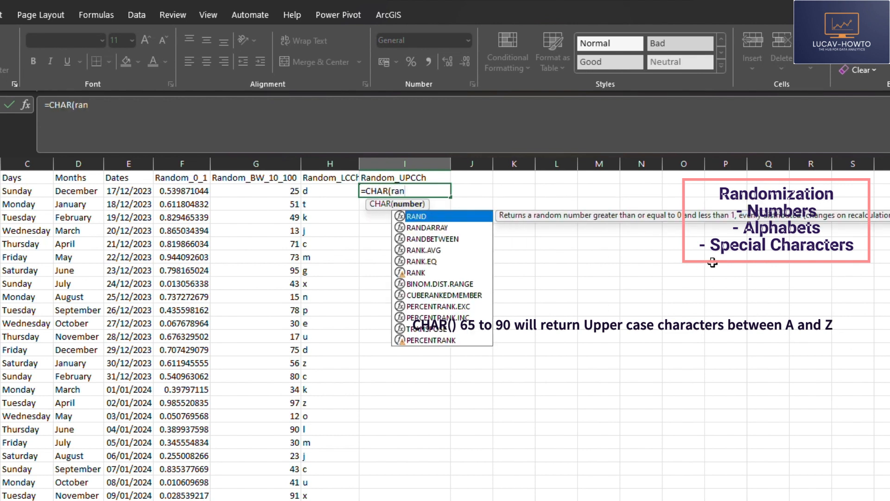
text(d)
click(427, 239)
double_click(427, 239)
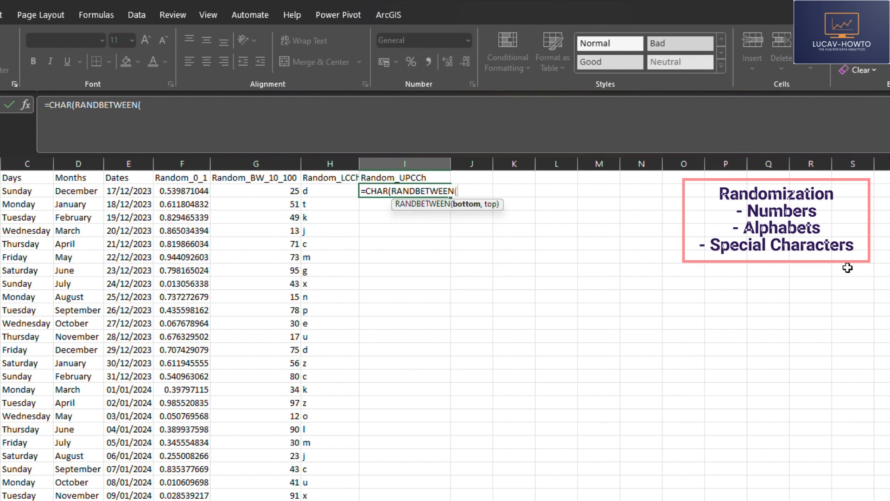
text(65,90)
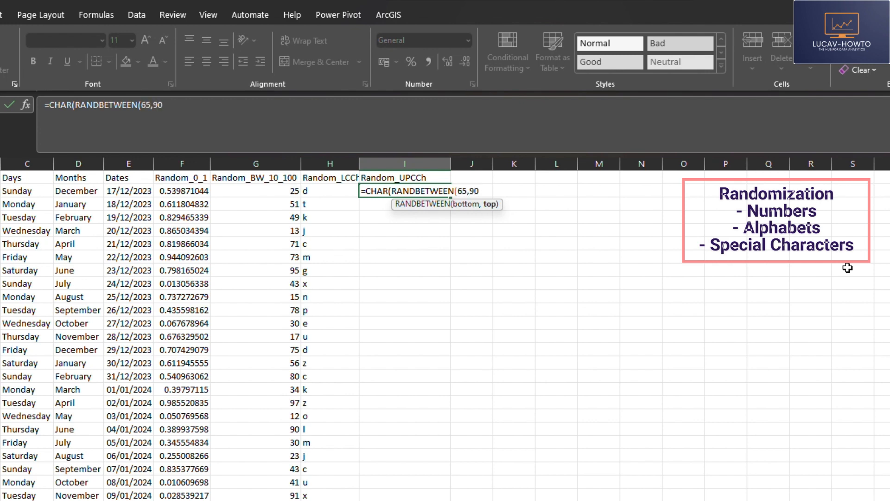
text()))
key(Return)
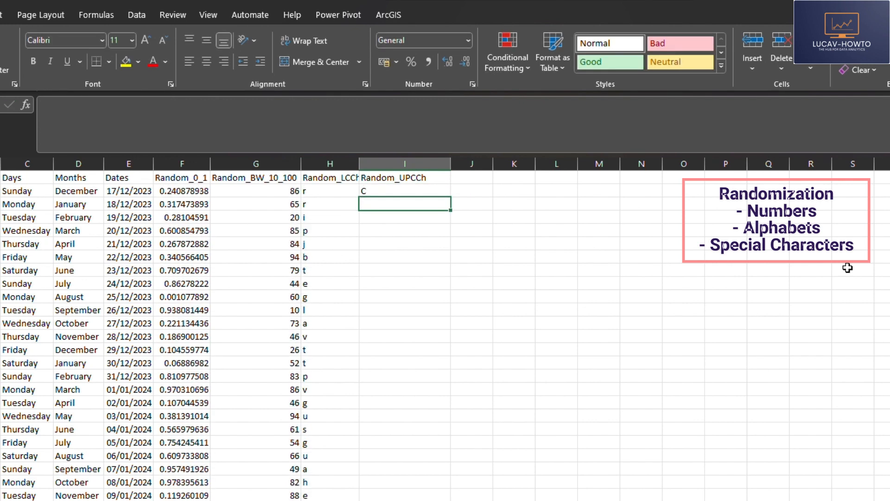
Step: Fill the I2 formula down column I alongside the existing data
click(383, 190)
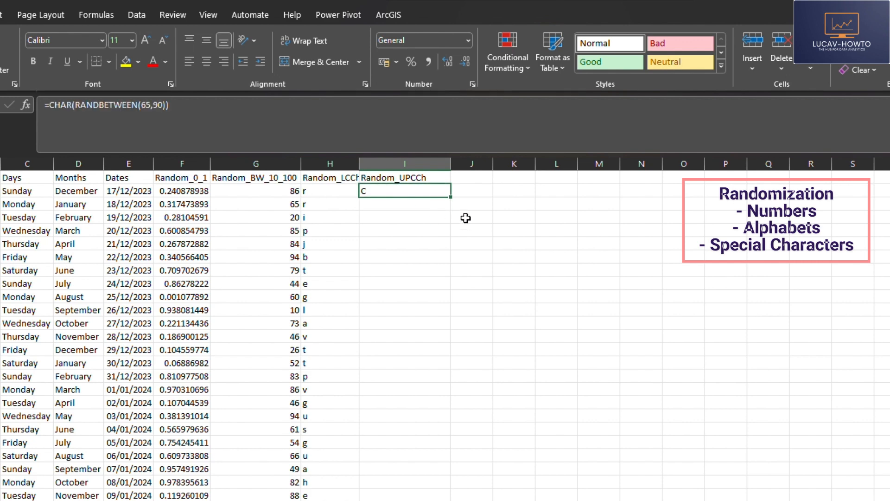
double_click(452, 196)
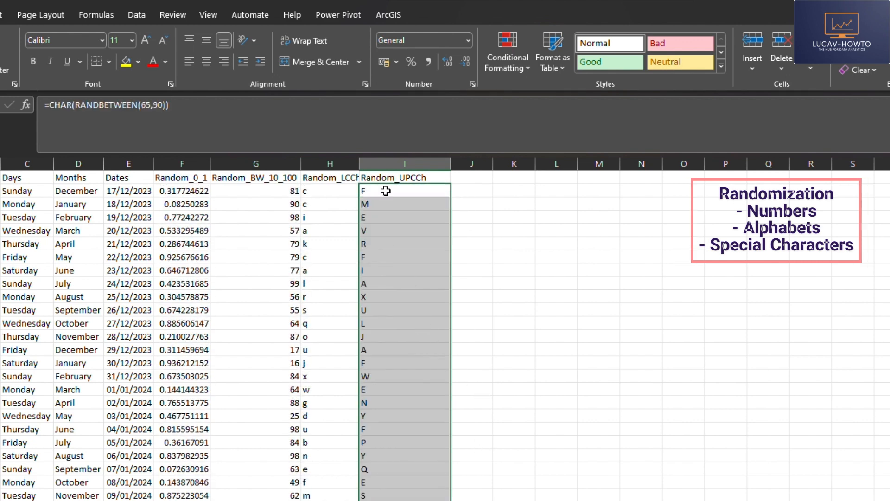
scroll(382, 269, down, 4)
scroll(382, 269, up, 4)
click(483, 239)
key(ctrl+Up)
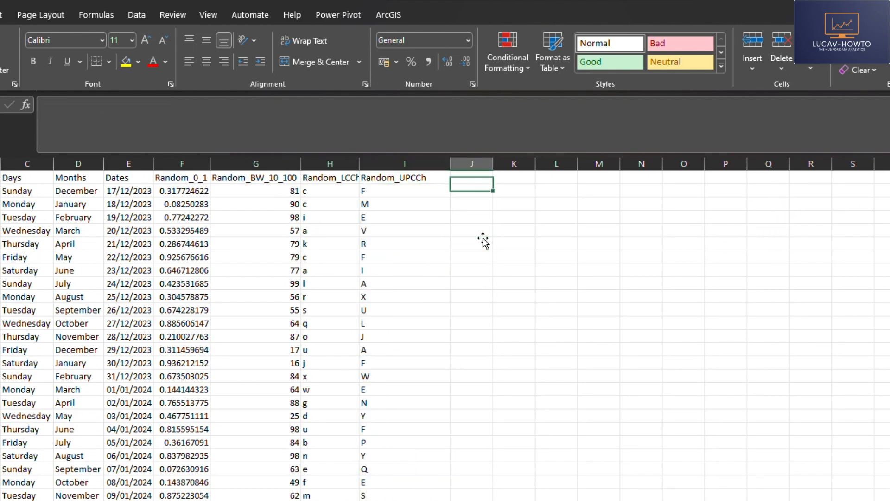
click(473, 234)
double_click(471, 231)
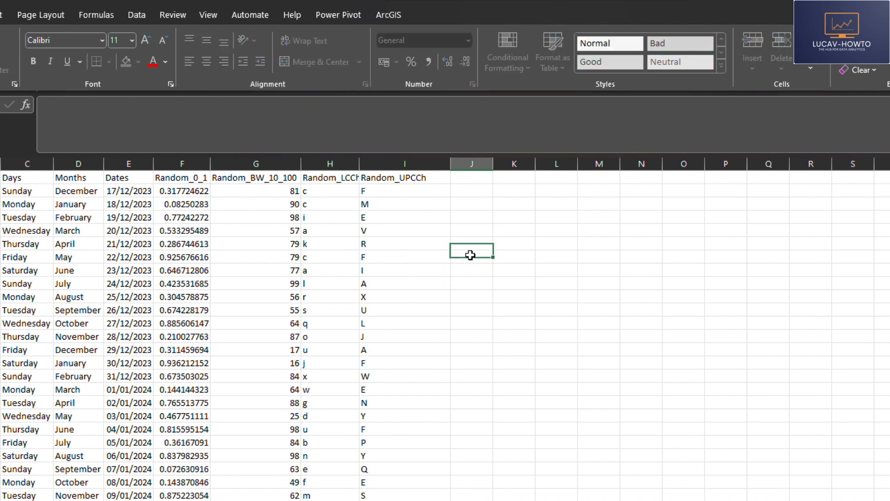
click(471, 256)
double_click(469, 231)
click(462, 268)
Step: Auto-fit the width of column I to its contents
double_click(450, 163)
click(458, 177)
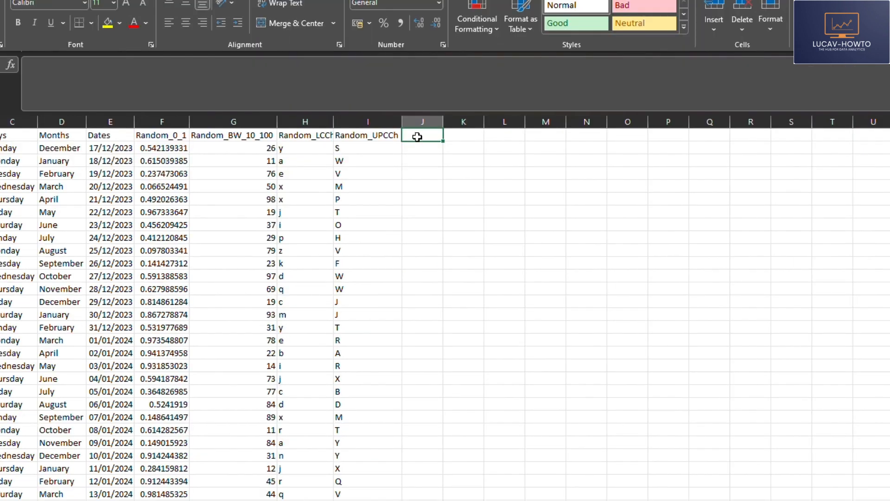
Step: Copy the Random_UPCCh header from I1 into J1 and widen column J to show it
click(353, 136)
key(ctrl+c)
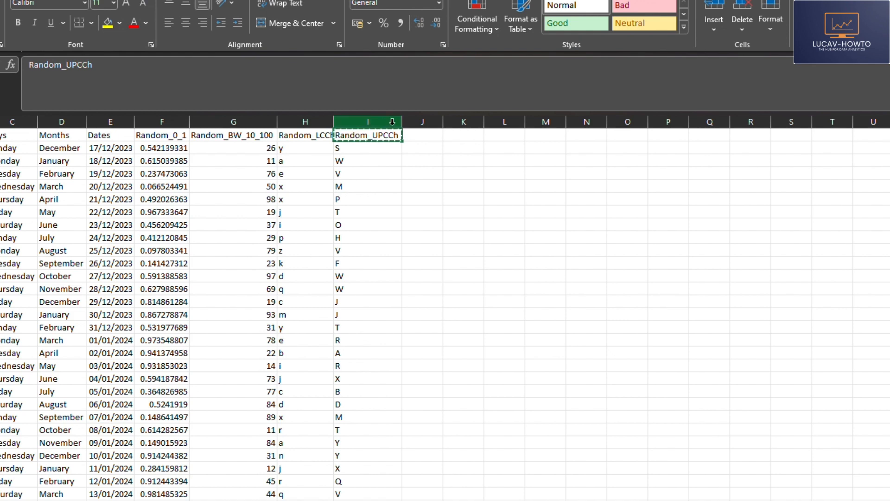
click(417, 135)
key(ctrl+v)
click(427, 161)
drag(444, 117, 471, 117)
click(427, 147)
text(Rand)
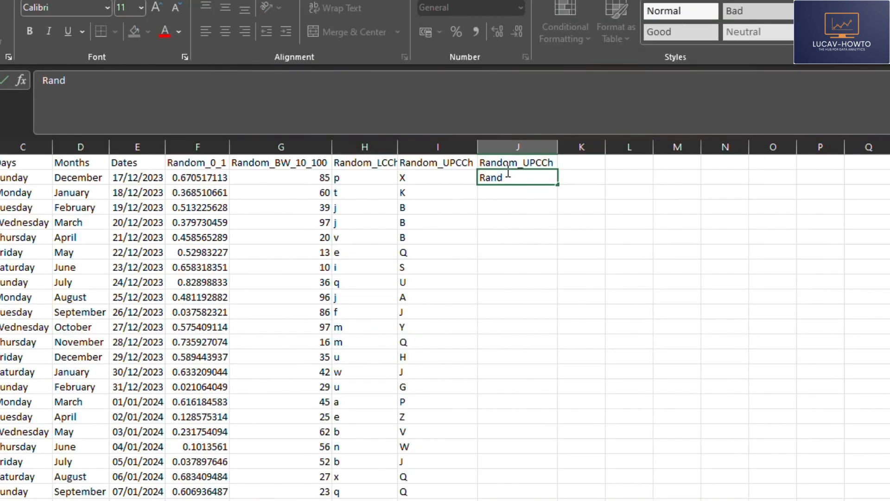
key(BackSpace)
key(BackSpace)
key(BackSpace)
key(BackSpace)
Step: Change the header in J1 to Random_SPCCh
click(529, 163)
drag(527, 167, 539, 168)
text(SP)
click(552, 299)
Step: Enter the formula =CHAR(RANDBETWEEN(32,47)) in J2 to return a random special character
click(507, 176)
text(=char)
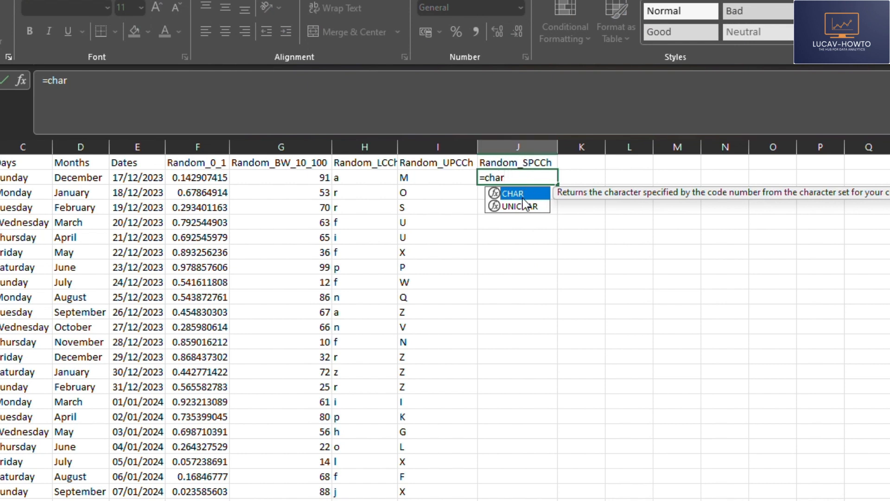
double_click(524, 197)
text(rand)
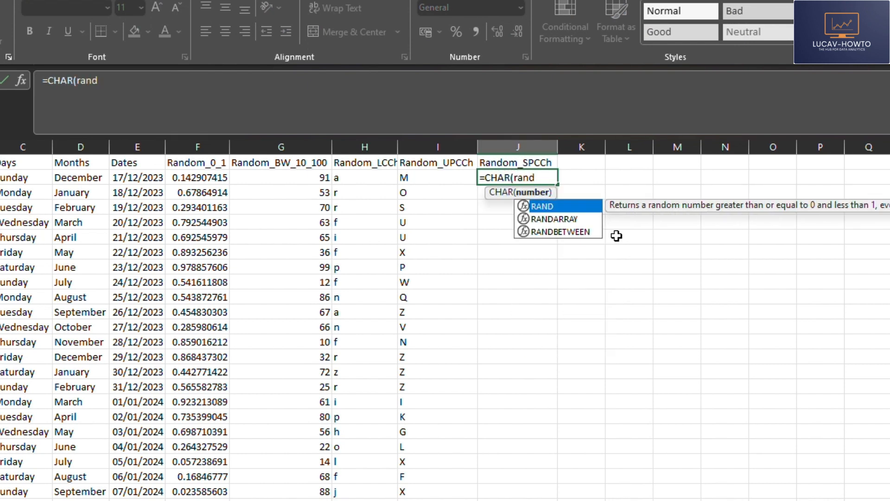
double_click(567, 232)
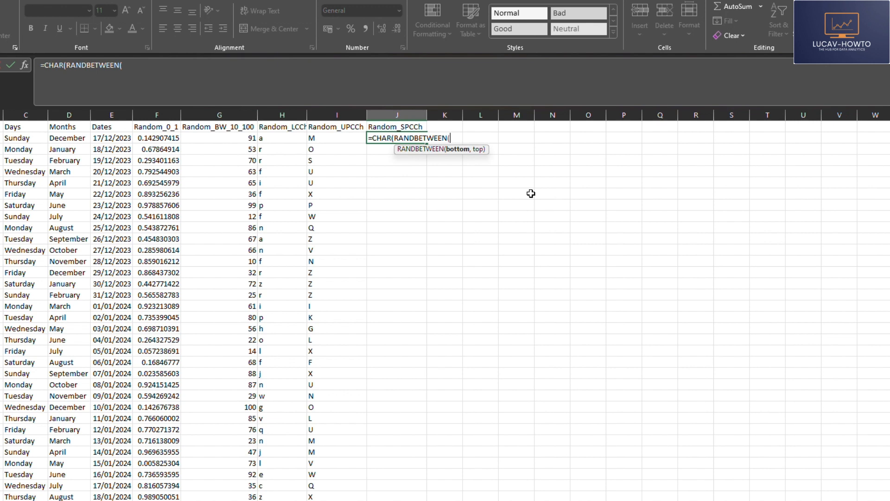
text(,)
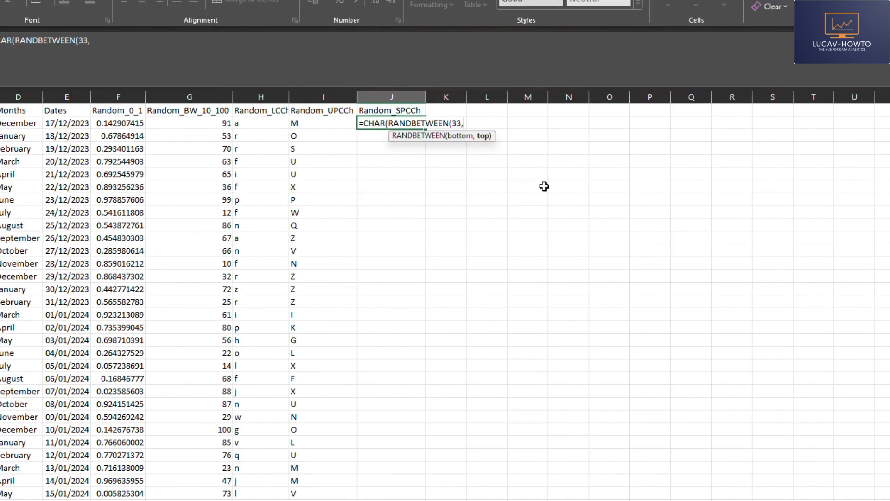
text(47))
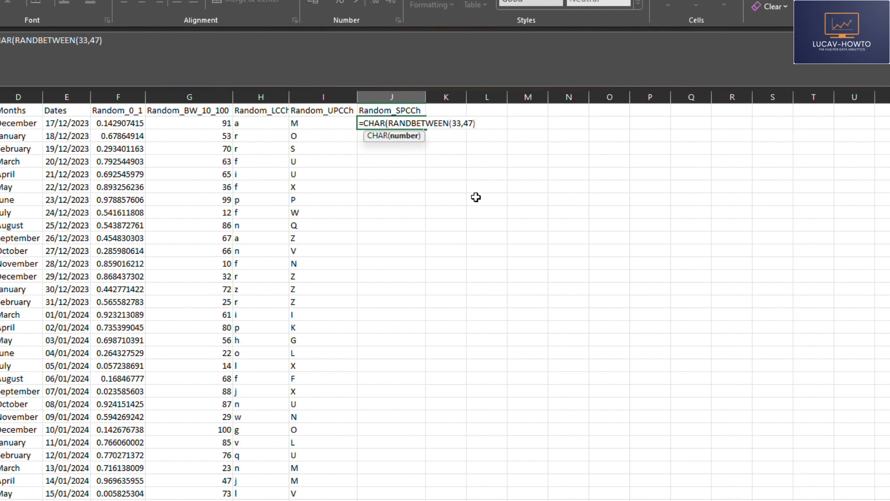
text())
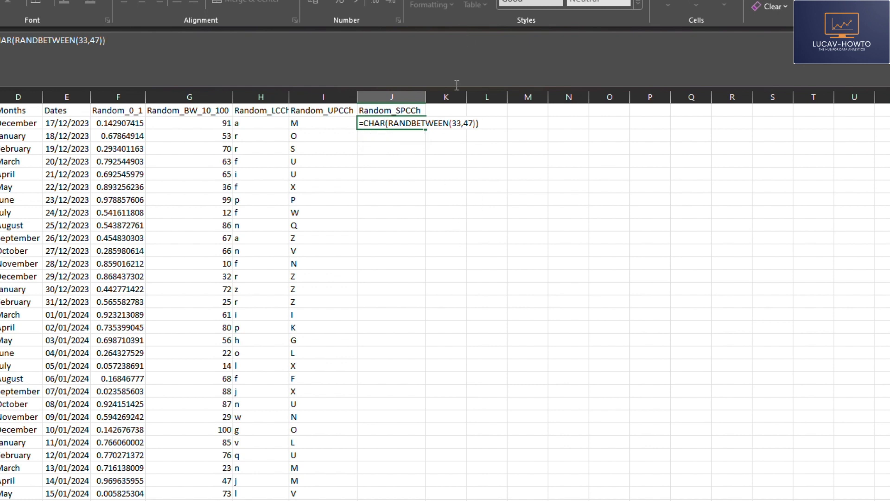
click(461, 122)
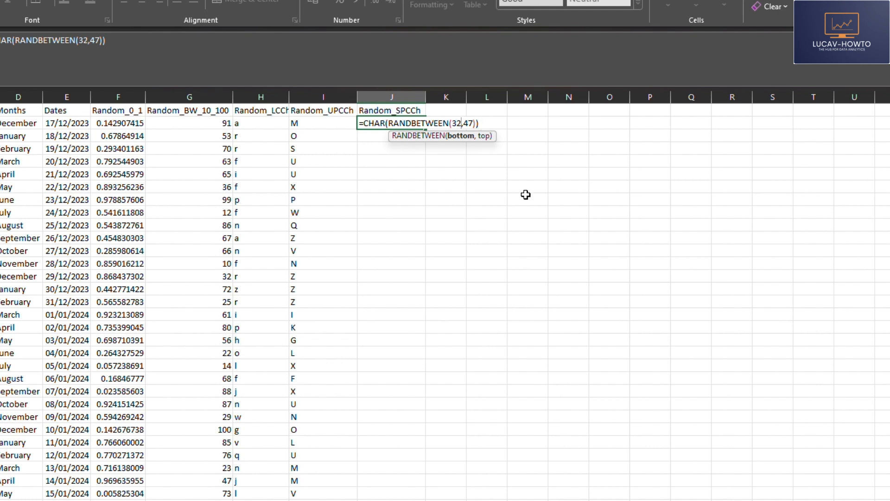
key(Return)
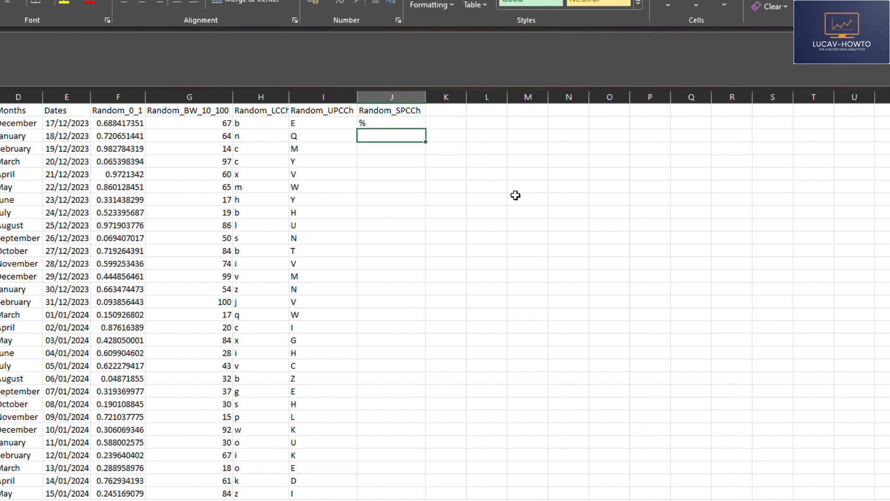
Step: Fill the J2 formula down column J alongside the existing data and check the filled rows
click(378, 123)
double_click(425, 130)
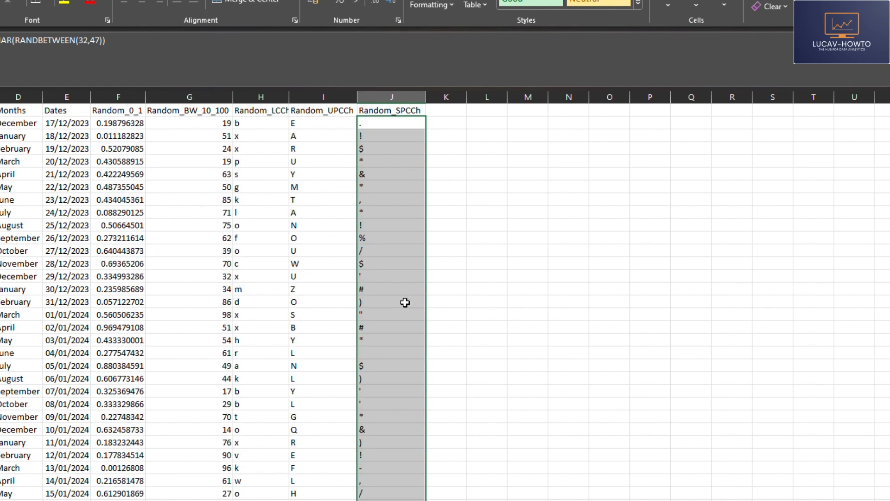
scroll(404, 301, down, 7)
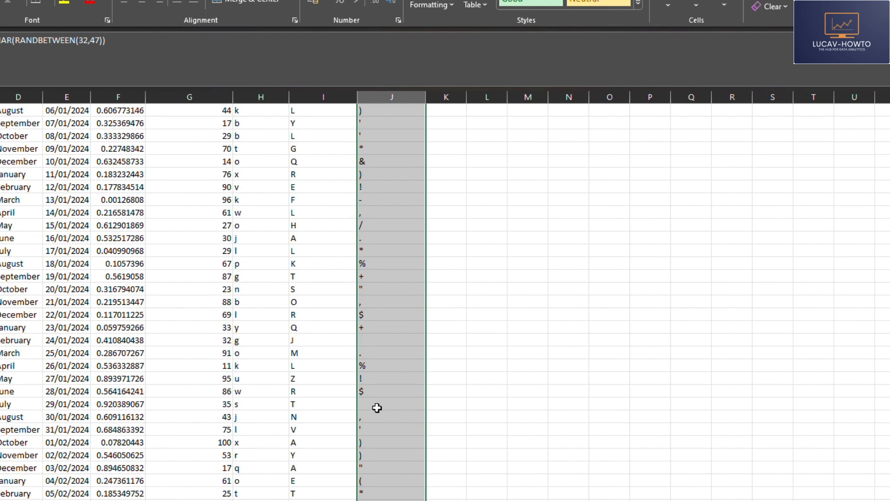
click(377, 408)
scroll(389, 408, down, 7)
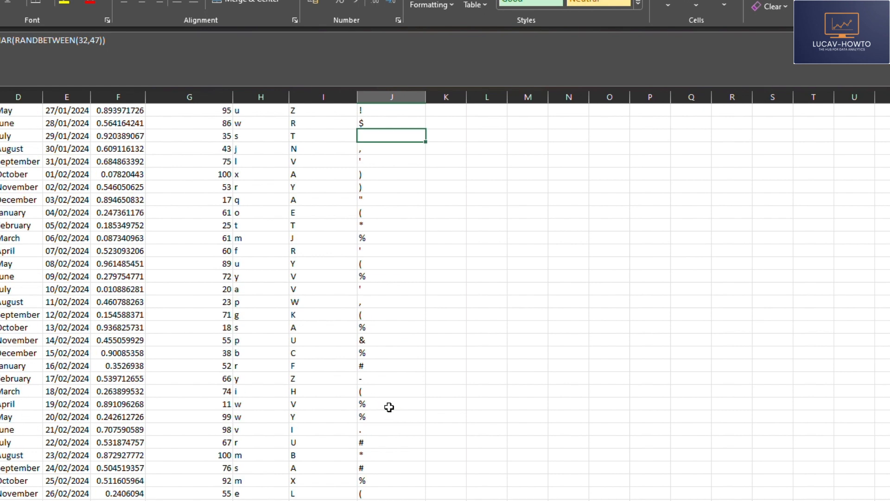
scroll(389, 408, up, 14)
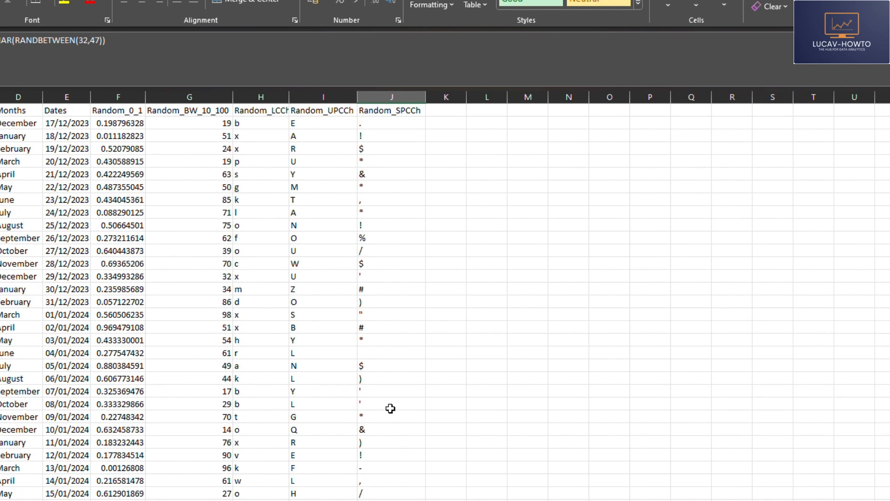
Step: Narrow column J slightly to suit its header and widen the empty column K
drag(426, 94, 424, 94)
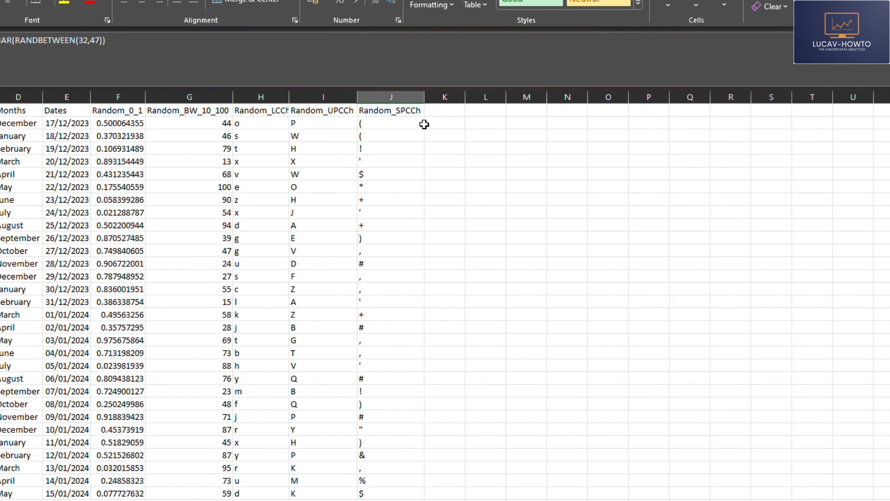
drag(467, 97, 493, 96)
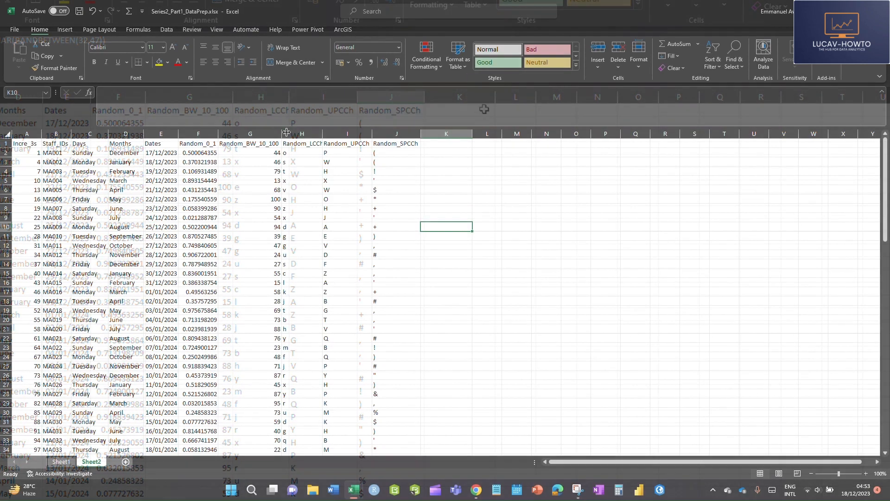
Step: Insert an empty column between the Random_BW_10_100 and Random_LCCh columns
click(290, 131)
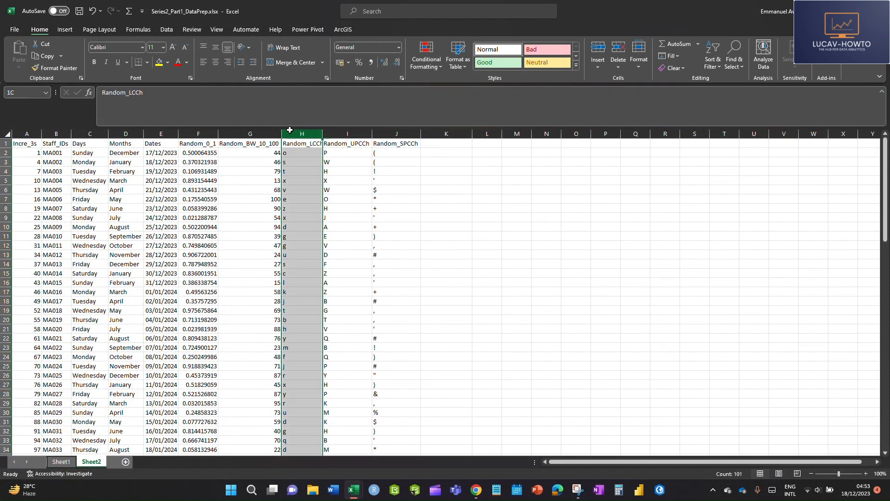
right_click(290, 131)
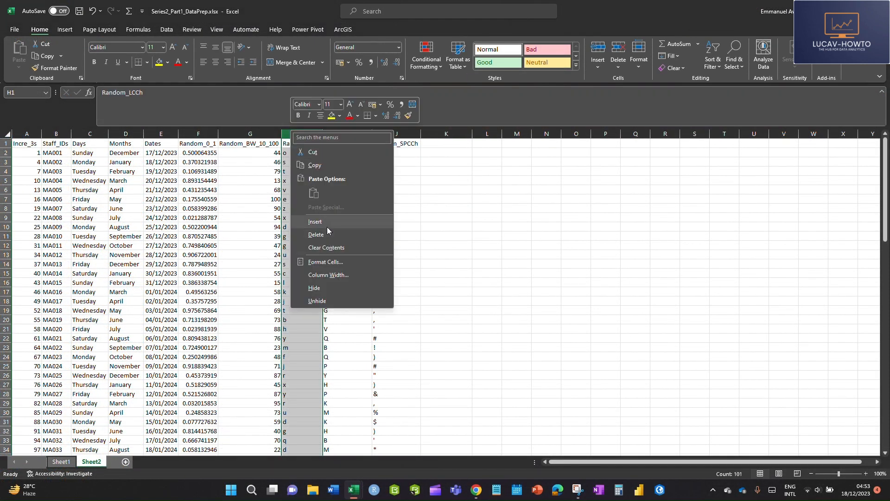
click(327, 222)
click(330, 283)
click(275, 143)
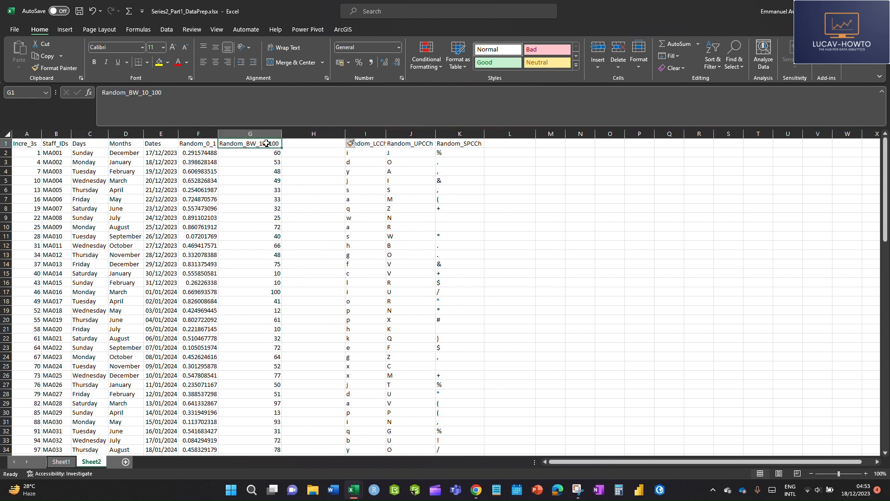
Step: Copy the Random_LCCh header from I1 into H1 and change the copy to Random_NCh
click(324, 144)
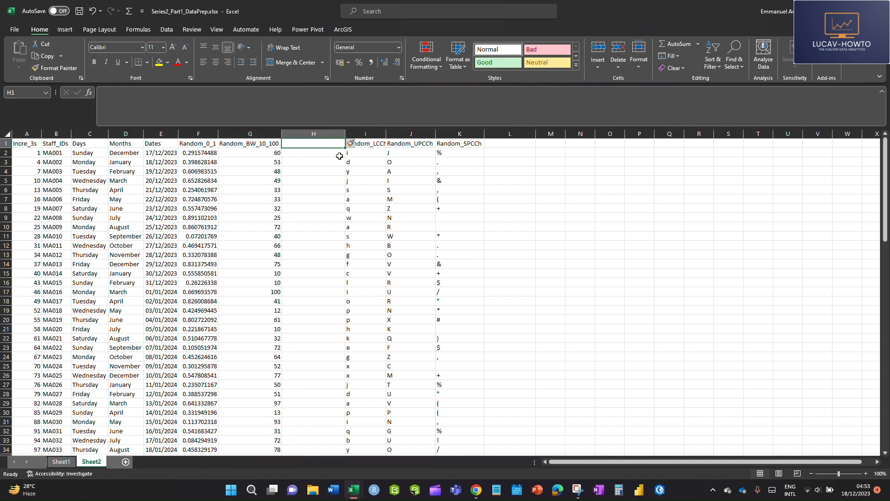
click(373, 140)
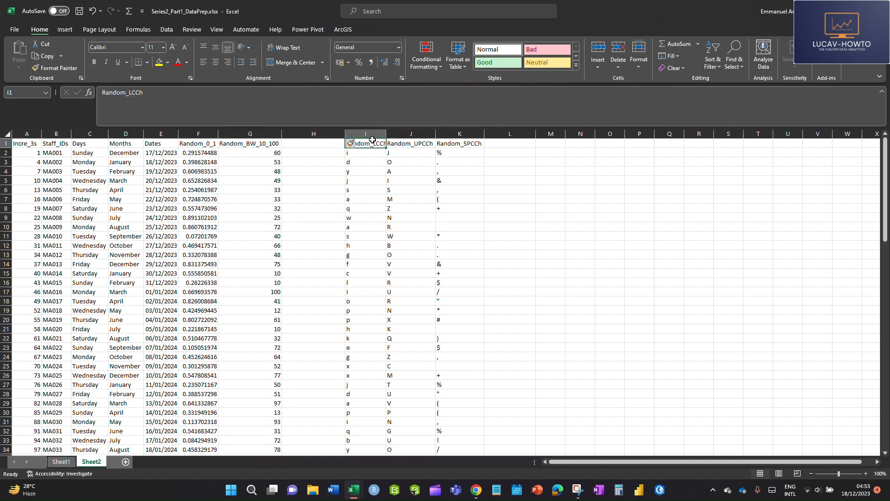
key(ctrl+c)
click(316, 144)
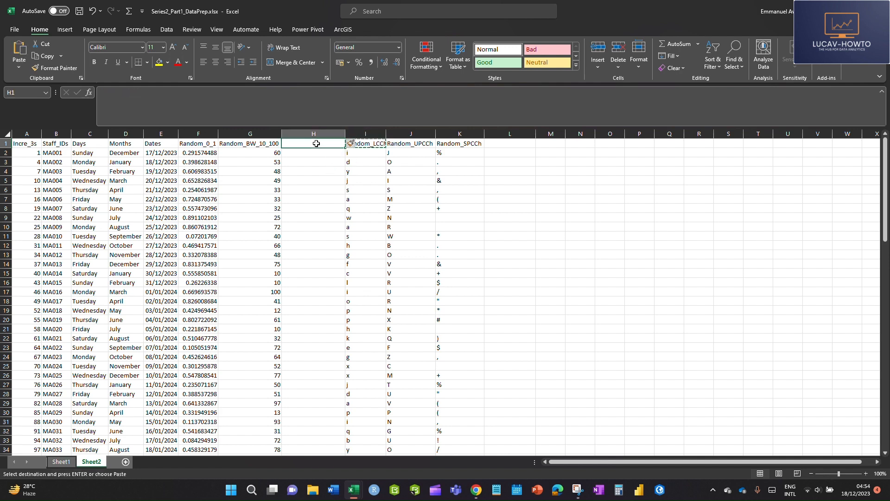
key(ctrl+v)
click(318, 181)
double_click(315, 144)
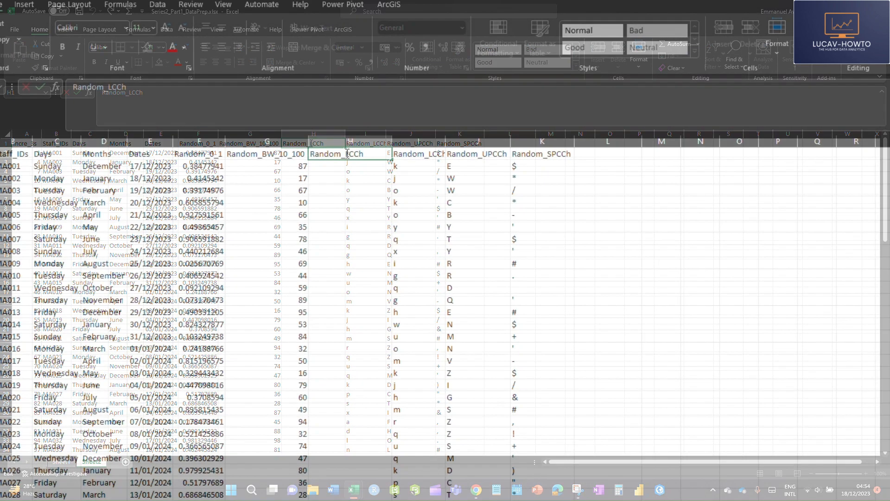
drag(352, 153, 353, 153)
text(N)
click(334, 229)
Step: Enter the formula =CHAR(RANDBETWEEN(48,57)) in H2 to return a random digit character, accepting the proposed closing-parenthesis correction
click(349, 164)
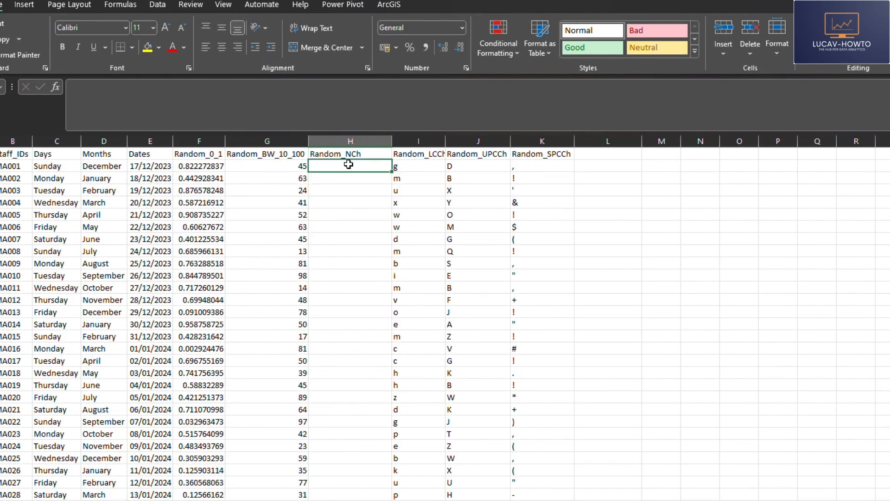
text(=)
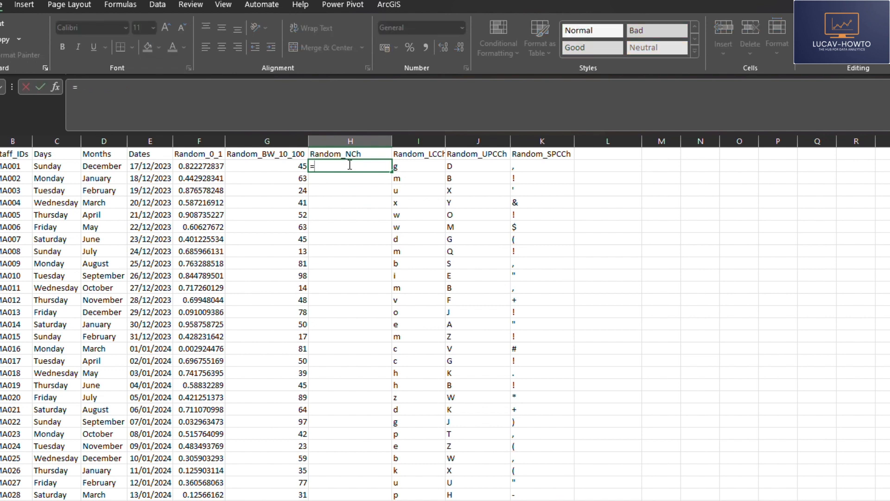
text(char)
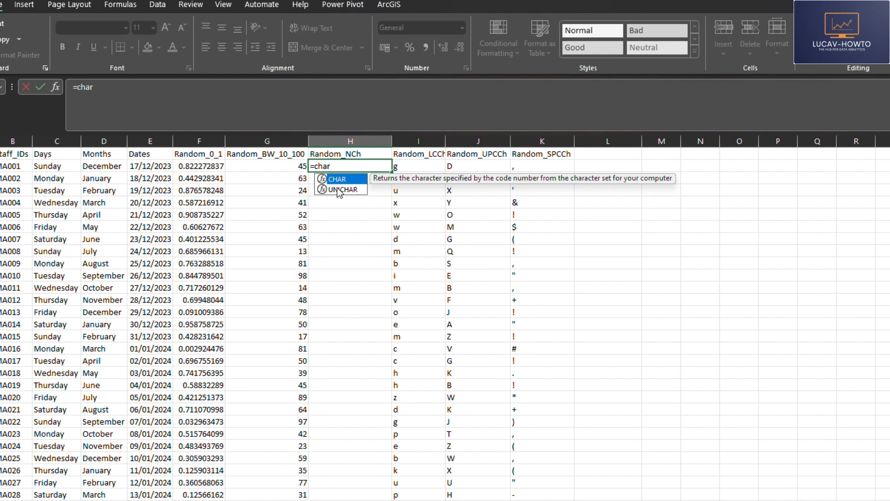
double_click(336, 180)
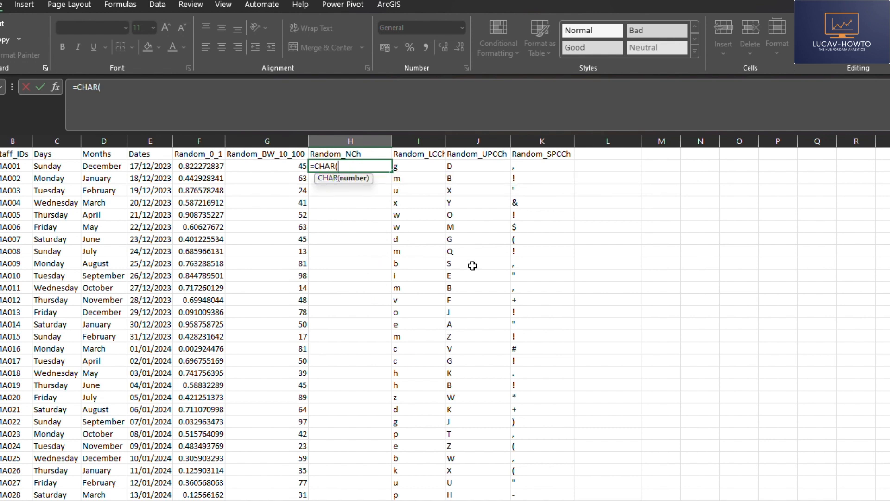
text(rand)
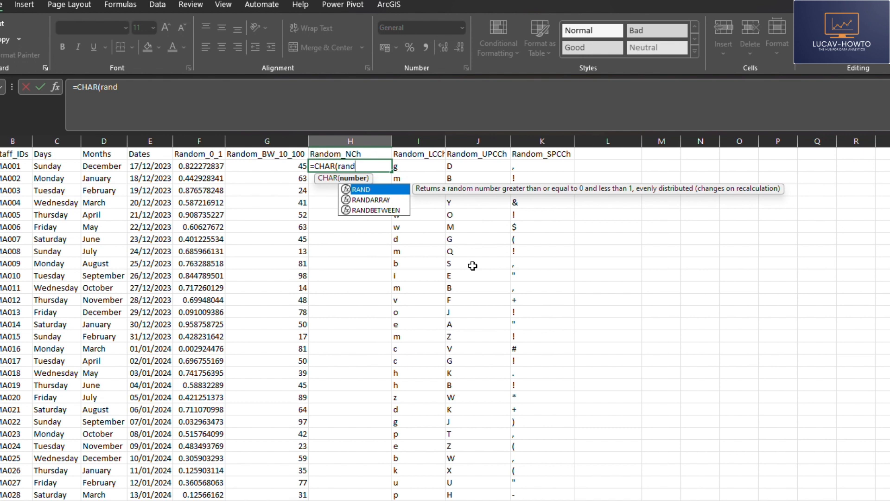
double_click(375, 210)
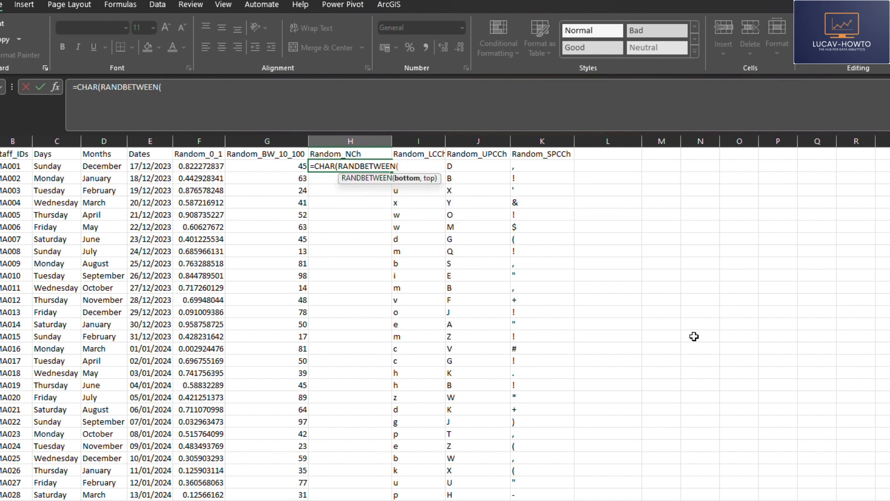
text(48,57))
key(Return)
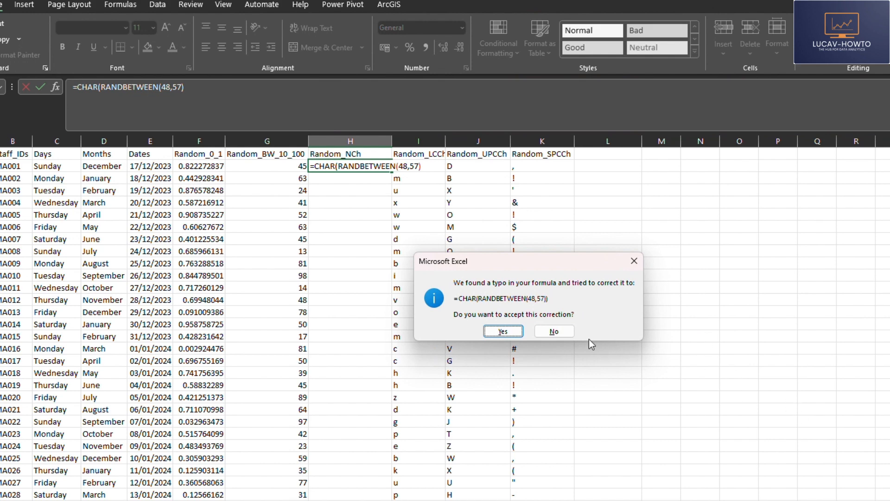
click(494, 335)
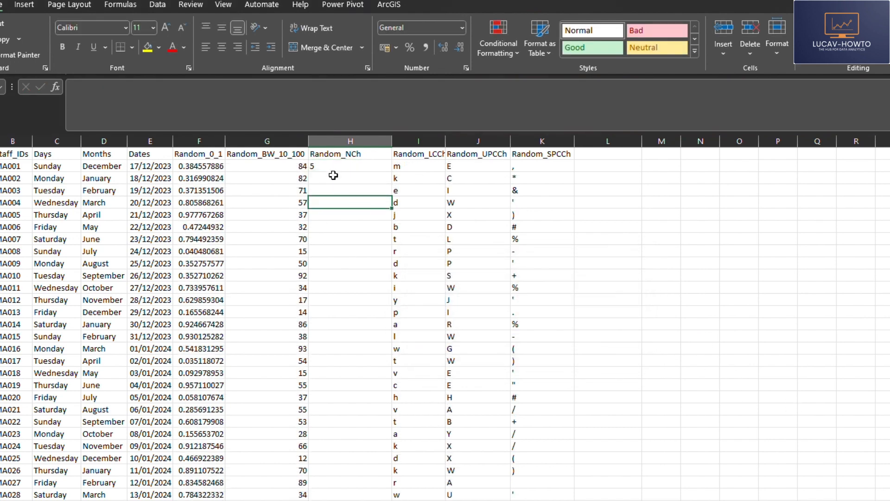
Step: Fill the H2 formula down column H alongside the existing data and check the filled rows
click(366, 168)
double_click(392, 171)
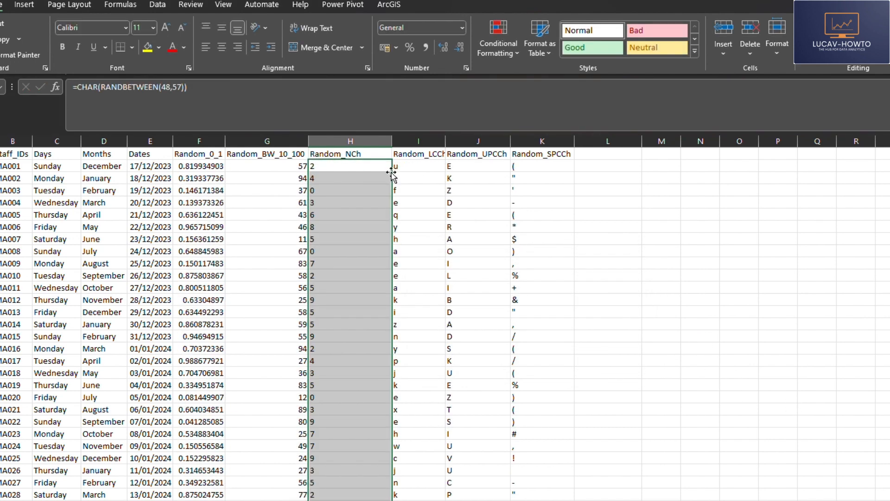
scroll(333, 235, down, 6)
scroll(338, 248, up, 6)
scroll(368, 307, down, 15)
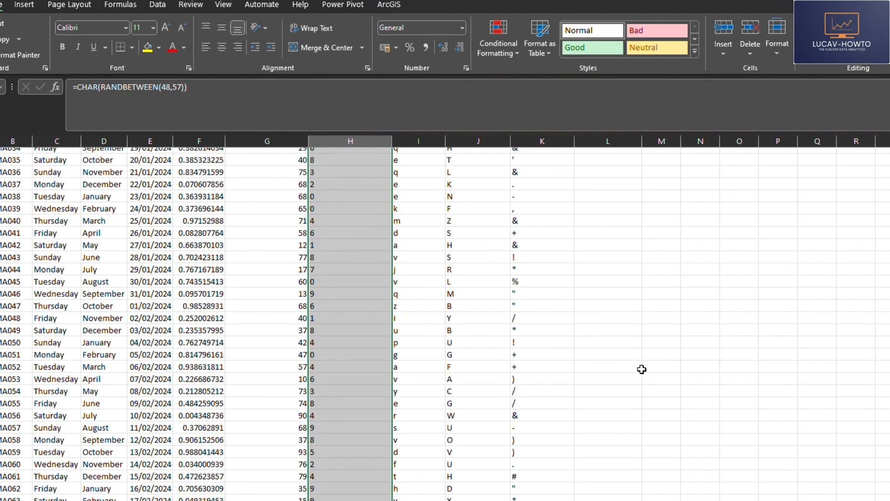
scroll(647, 369, up, 15)
Step: Widen column L and enter the formula =H2&I2&J2&K2 in L2 to join the four random characters
drag(644, 143, 666, 145)
click(594, 151)
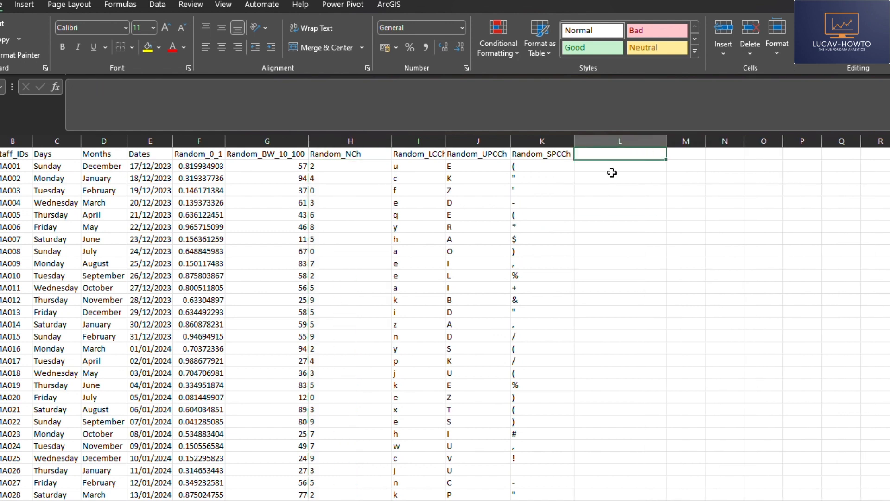
click(603, 168)
text(=)
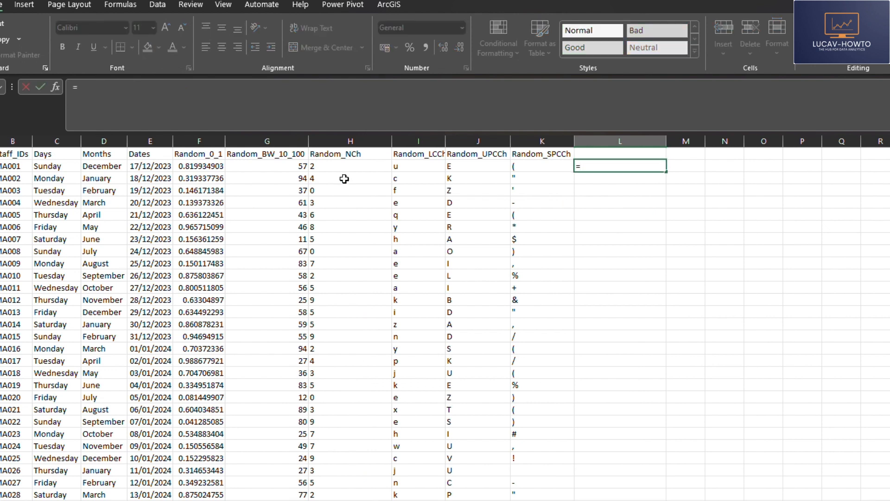
click(347, 166)
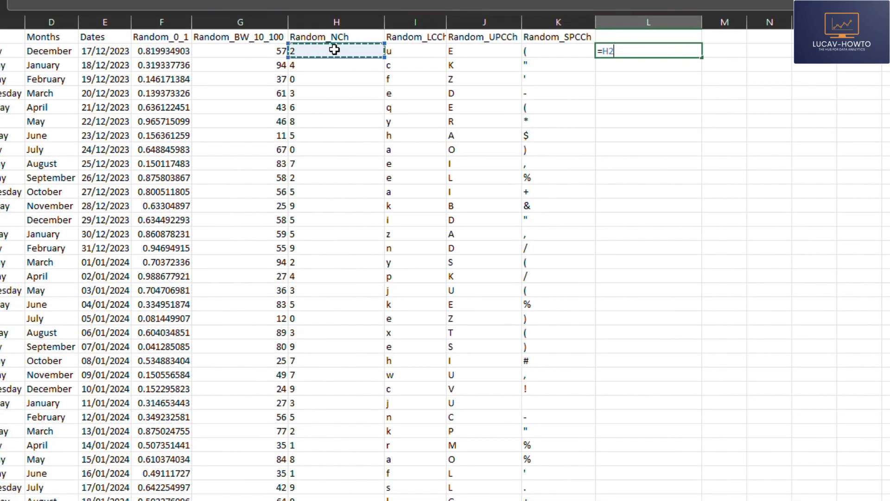
text(&)
click(396, 50)
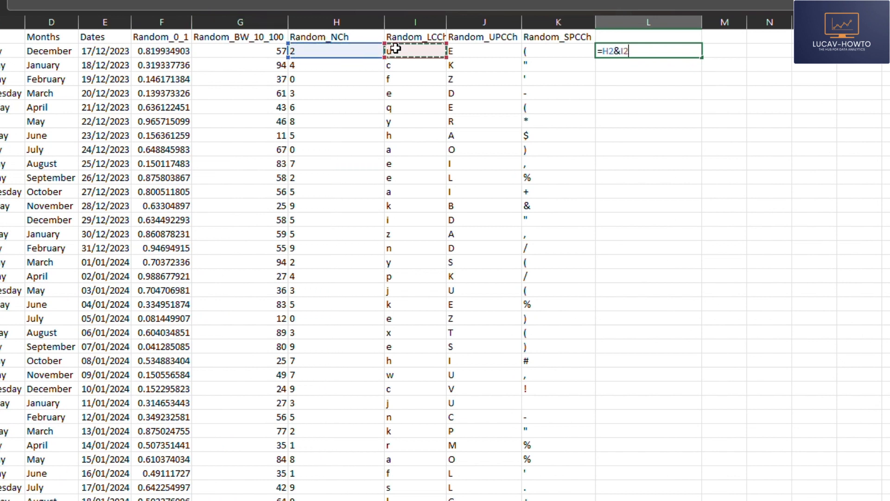
text(&)
click(504, 52)
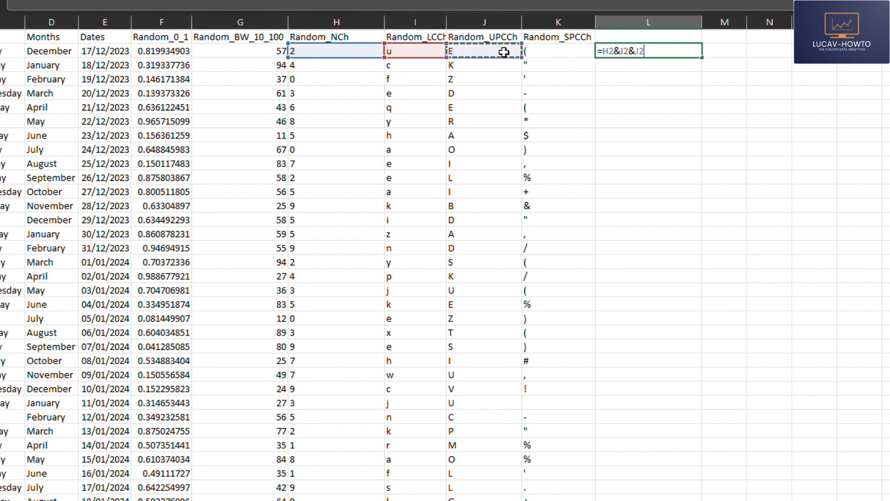
text(&)
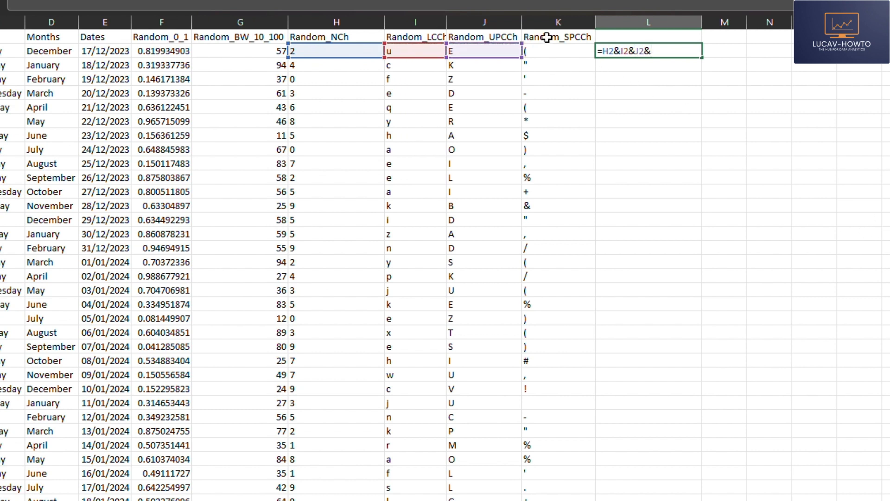
click(551, 56)
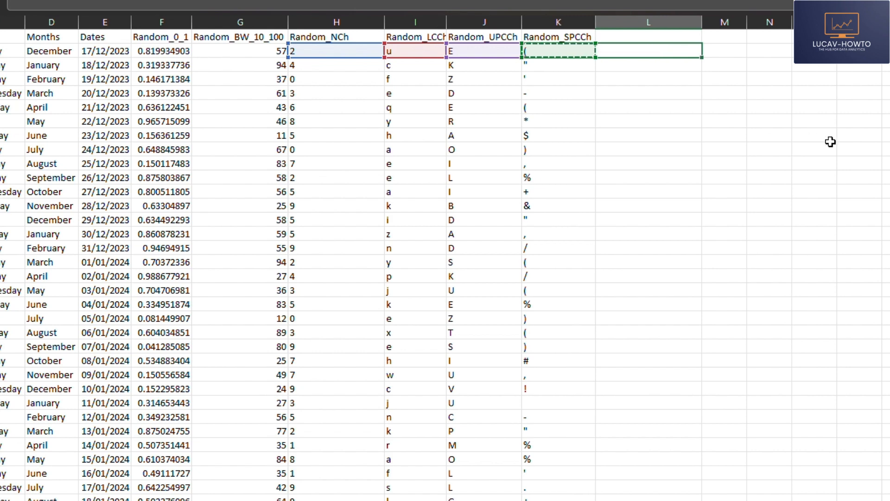
key(Return)
click(666, 46)
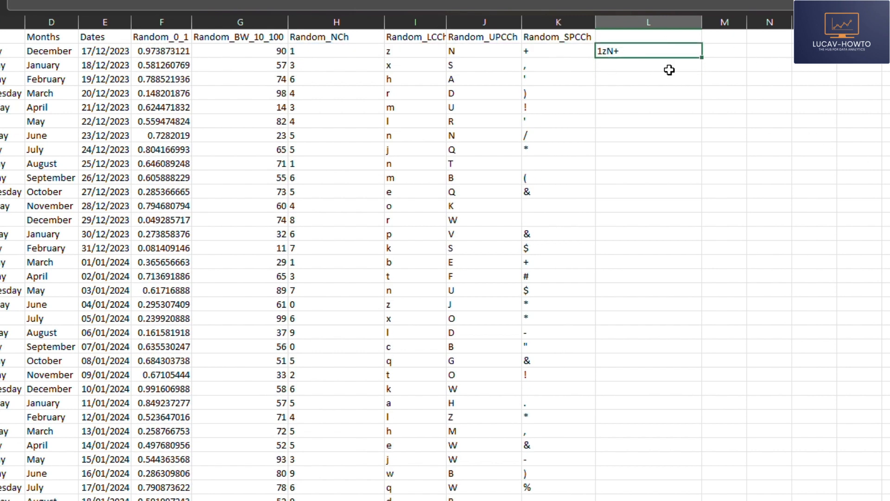
Step: Fill the L2 formula down column L alongside the existing data and check the combined strings
double_click(705, 59)
scroll(668, 173, down, 12)
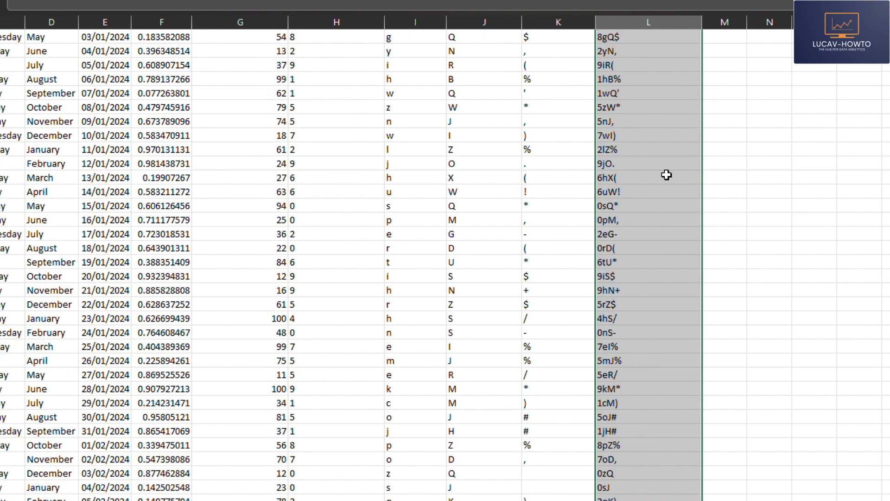
scroll(667, 175, up, 5)
click(728, 93)
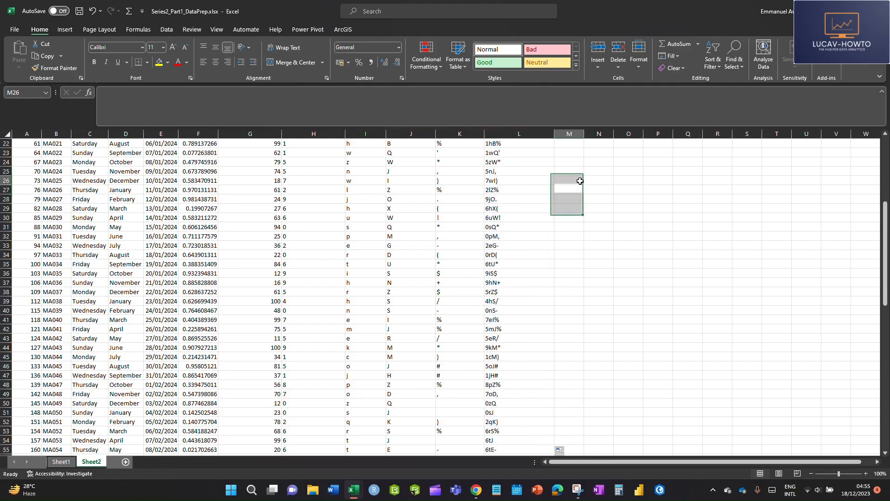
click(617, 213)
click(599, 190)
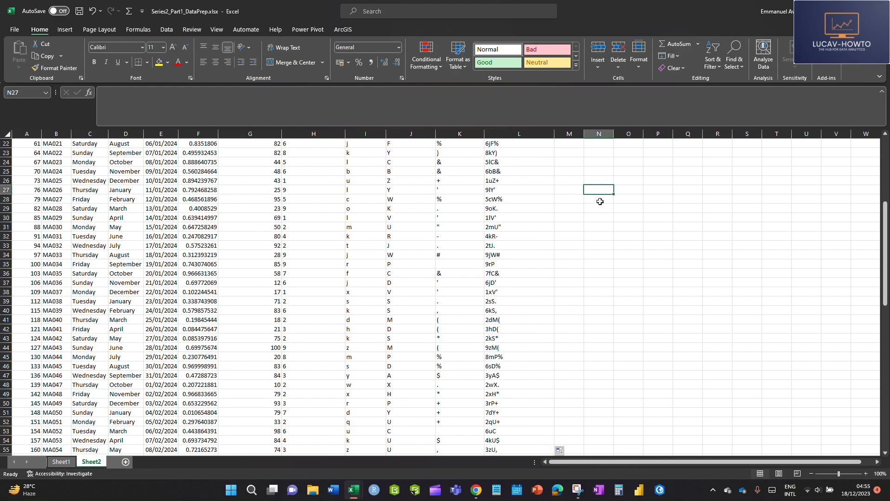
scroll(585, 205, up, 7)
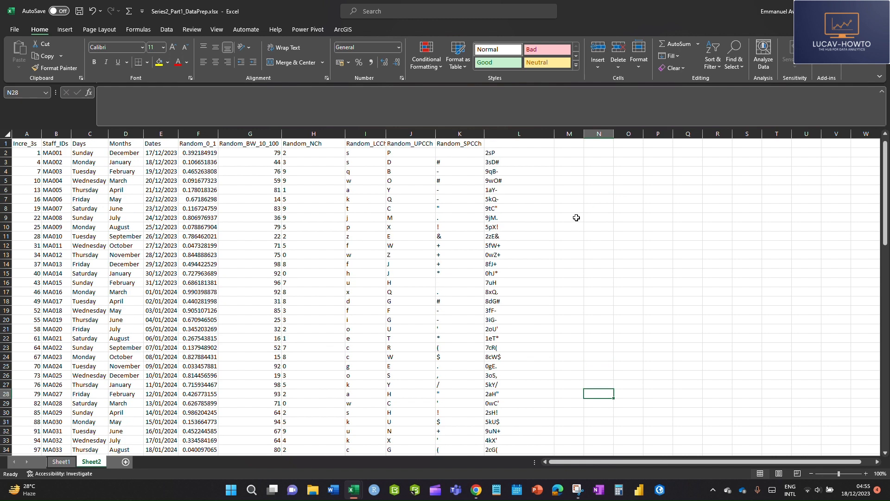
Step: Enter the header Rnd_Passwords in L1 above the combined strings
click(498, 143)
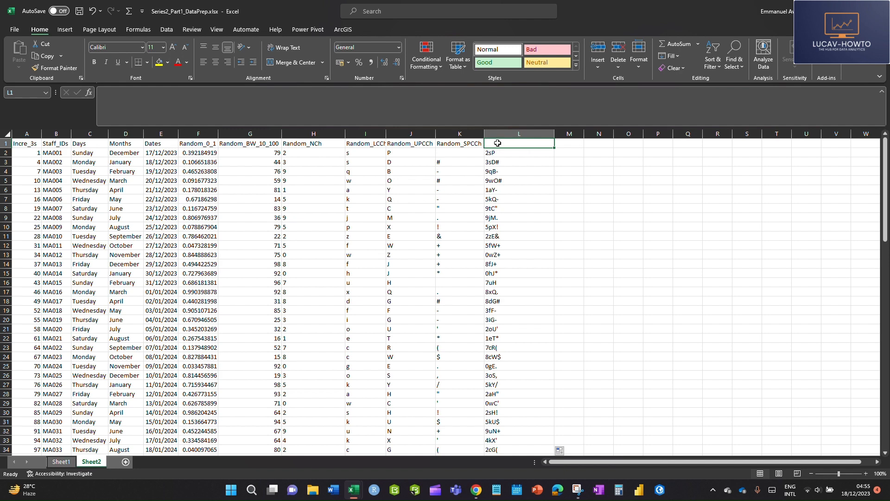
text(R)
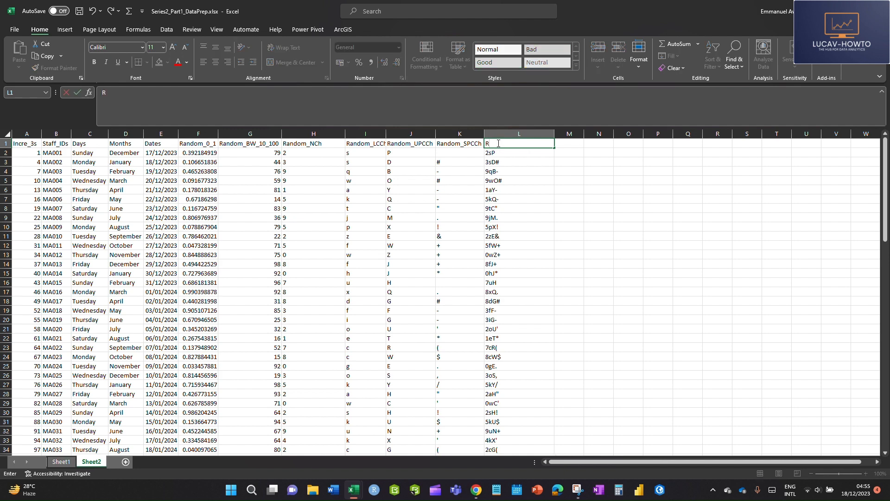
text(nd_Passwords)
click(557, 220)
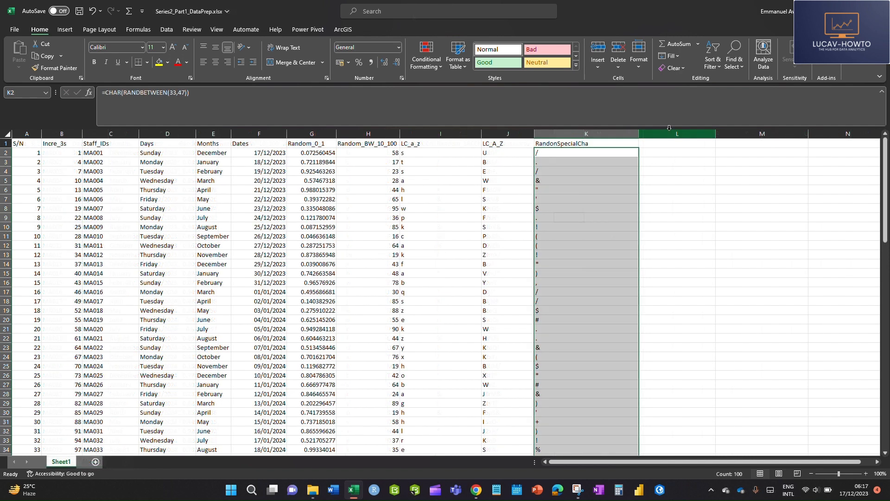
Step: Widen column L beside RandonSpecialCha, enter the date 01/01/2022 in L2 and head the column LLDate
drag(694, 462, 706, 462)
click(628, 151)
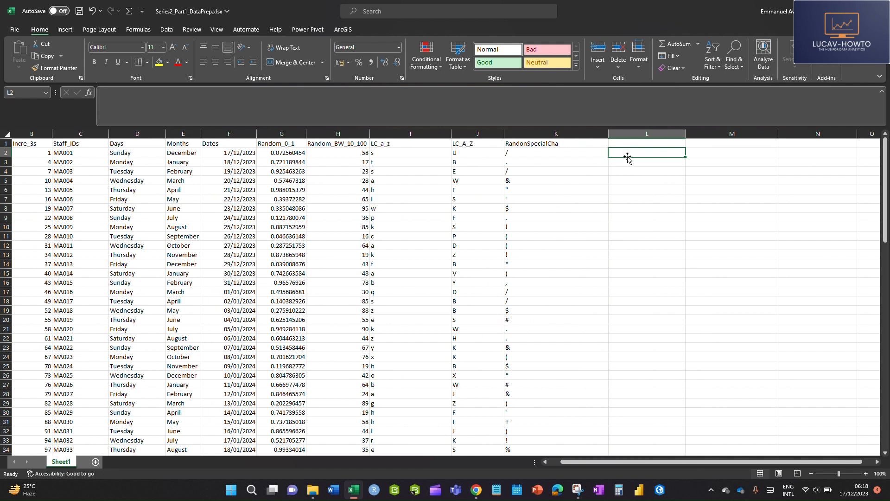
drag(686, 133, 695, 134)
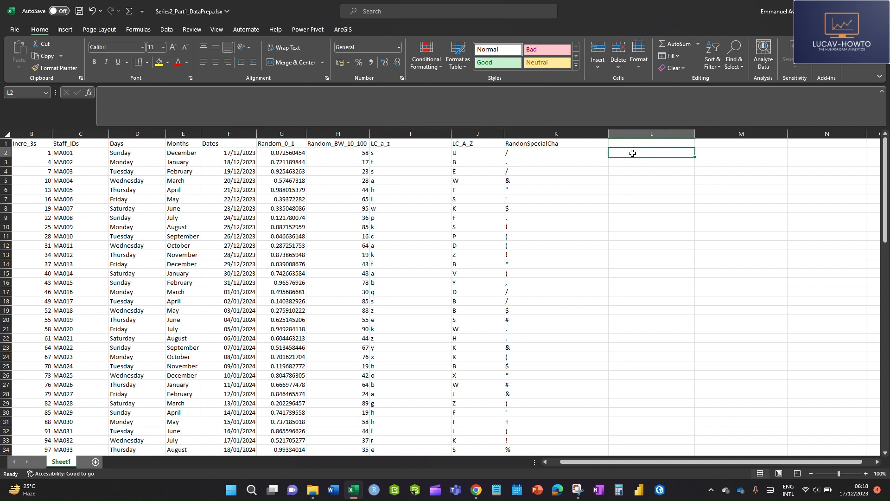
text(01/01/2022)
click(620, 142)
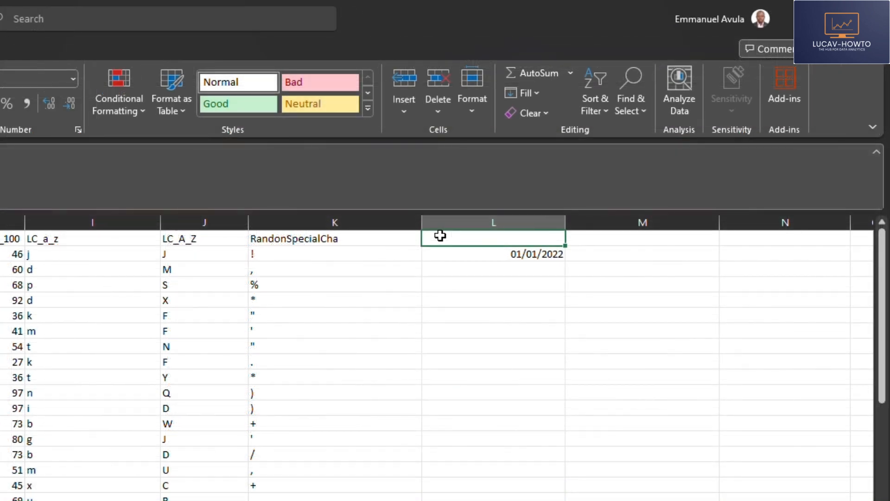
text(LLDate)
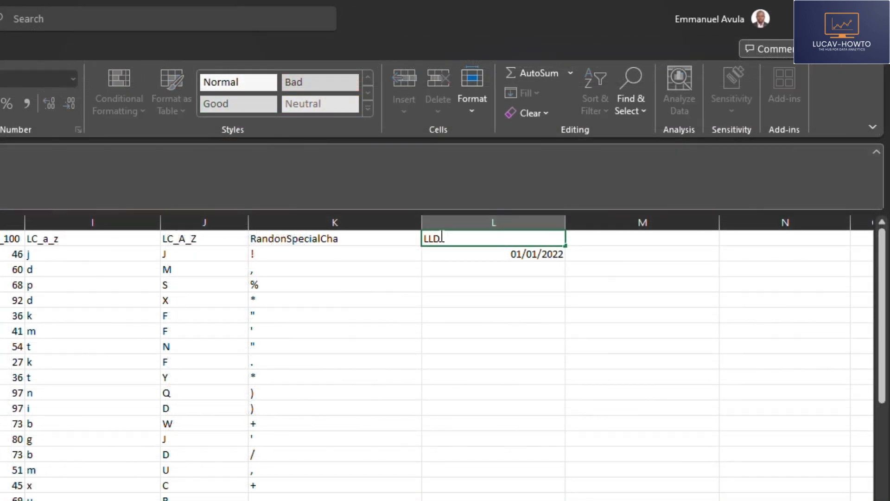
click(453, 348)
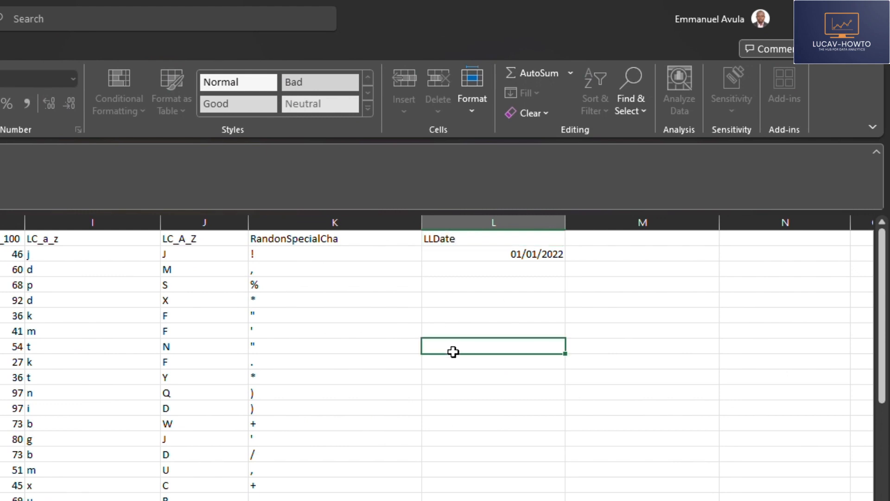
Step: Enter the header ULDate in M1, next to LLDate
click(625, 237)
text(UP)
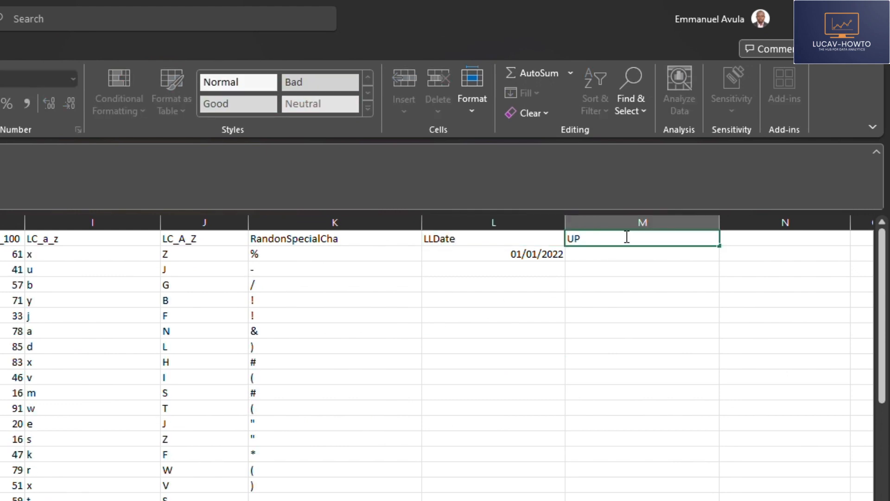
text(Date)
click(578, 241)
click(585, 240)
key(BackSpace)
text(L)
Step: Enter the upper limit date 31/12/2022 in M2 below the ULDate header
click(600, 250)
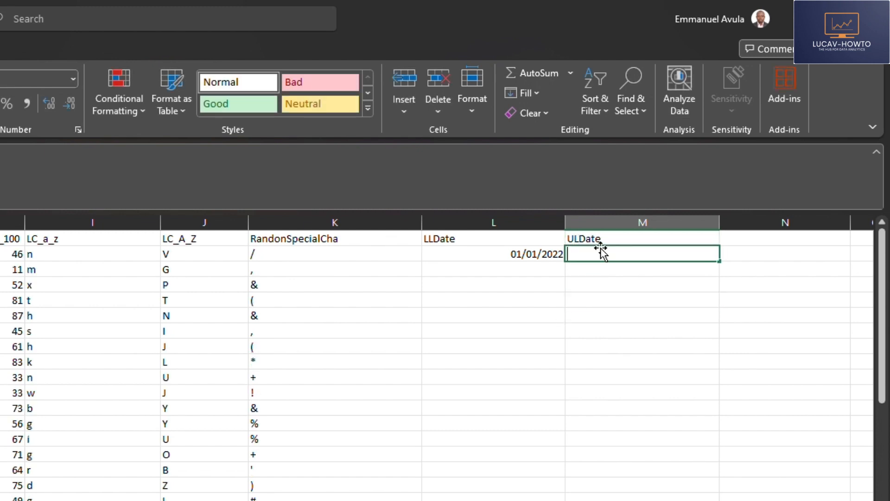
text(31/12)
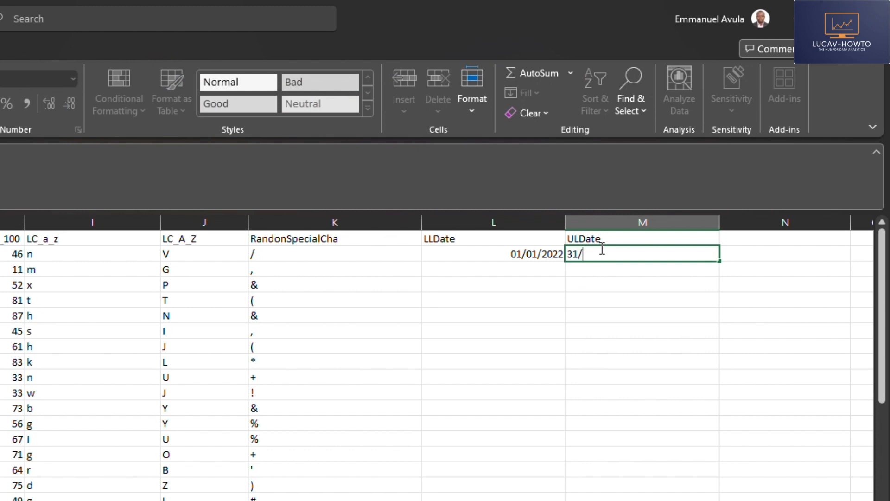
text(/22)
key(BackSpace)
text(022)
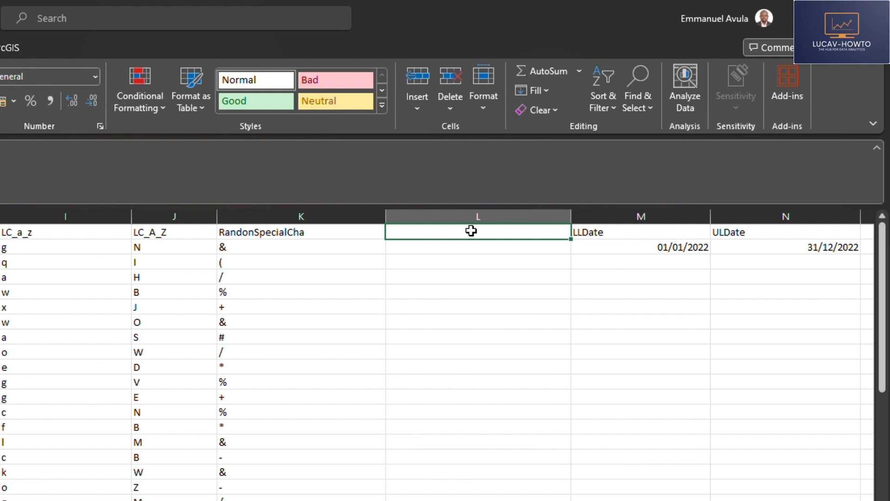
Step: Enter the header Rand_Dates_BW_Jan_Dec_2022 in L1 of the empty column before LLDate
text(Rand_)
text(Dates_BW_)
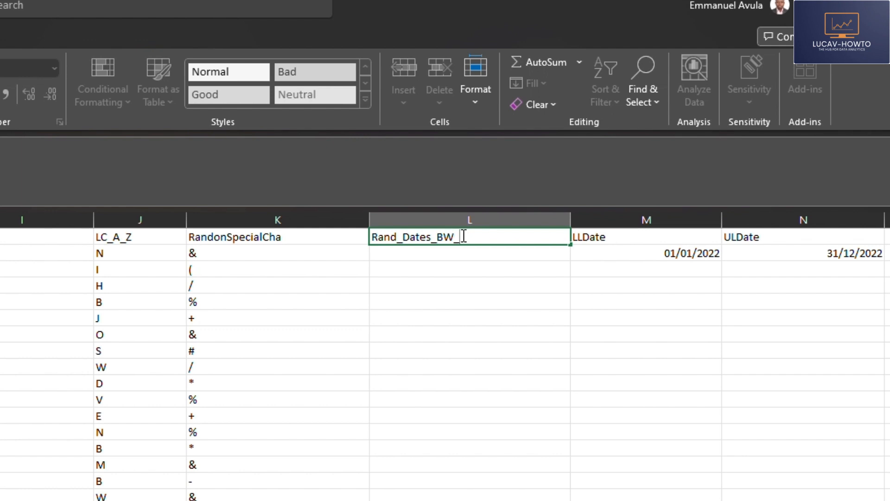
text(Jan_Dec_2022)
click(452, 319)
Step: Start a TEXT formula in L2 whose value is RANDBETWEEN(M2,N2), using the LLDate and ULDate limits
click(463, 253)
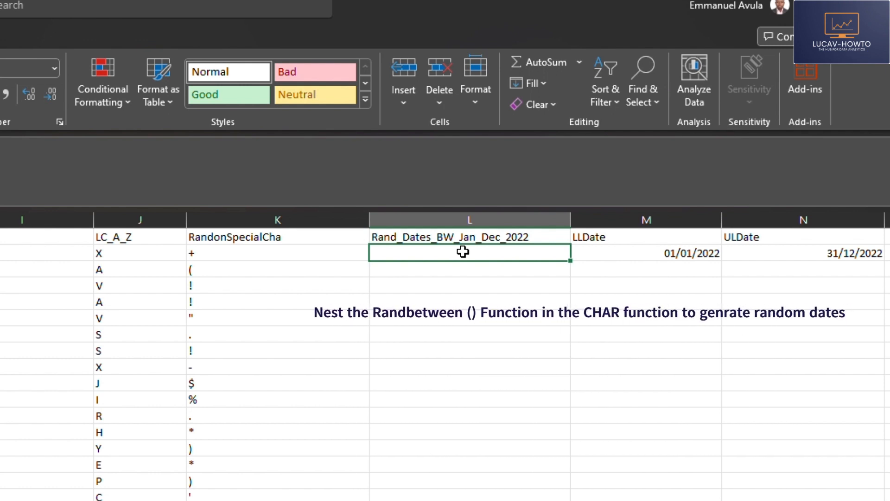
text(=)
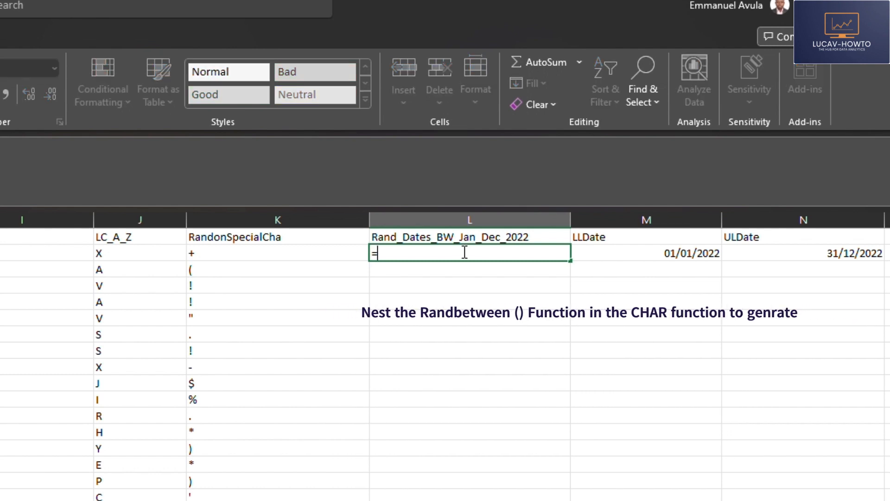
text(Tex)
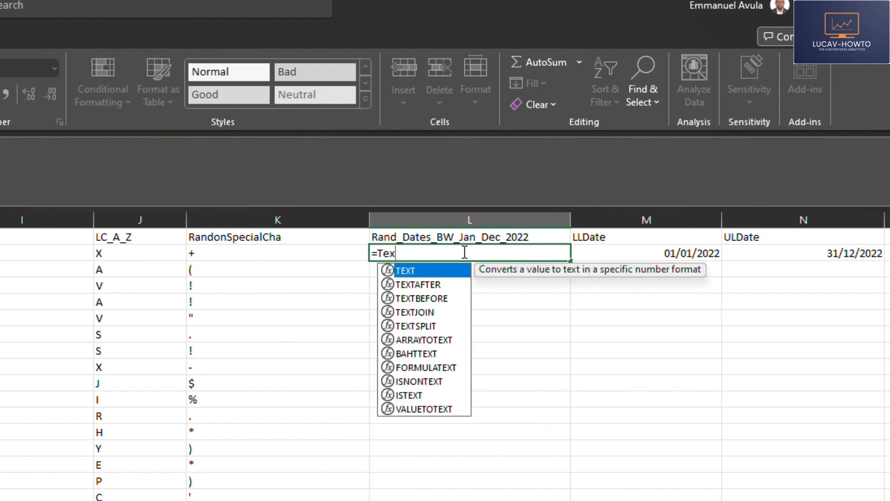
double_click(426, 274)
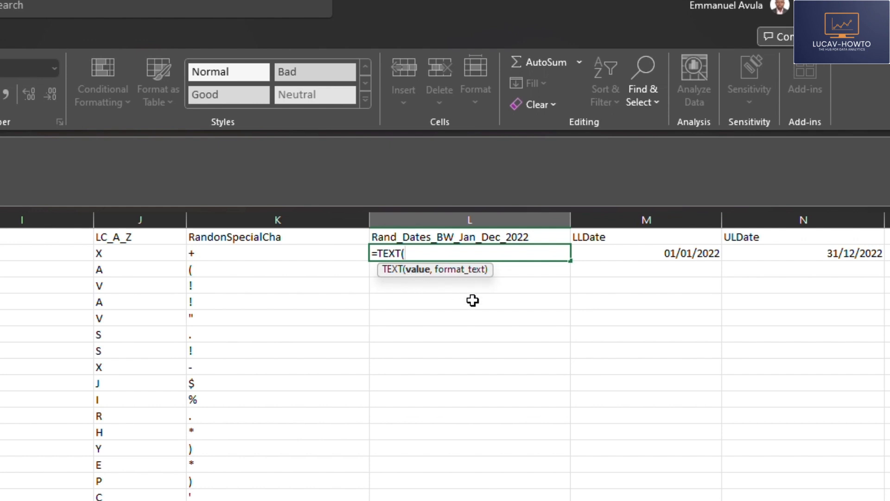
text(ran)
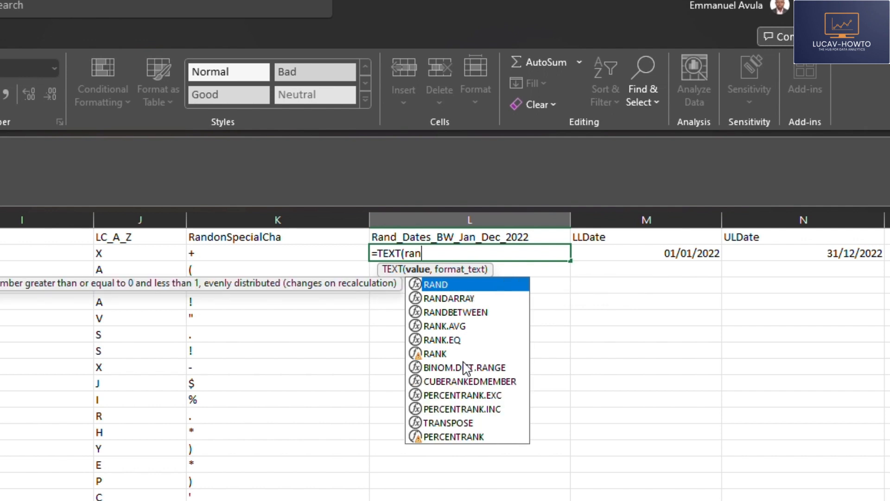
double_click(477, 313)
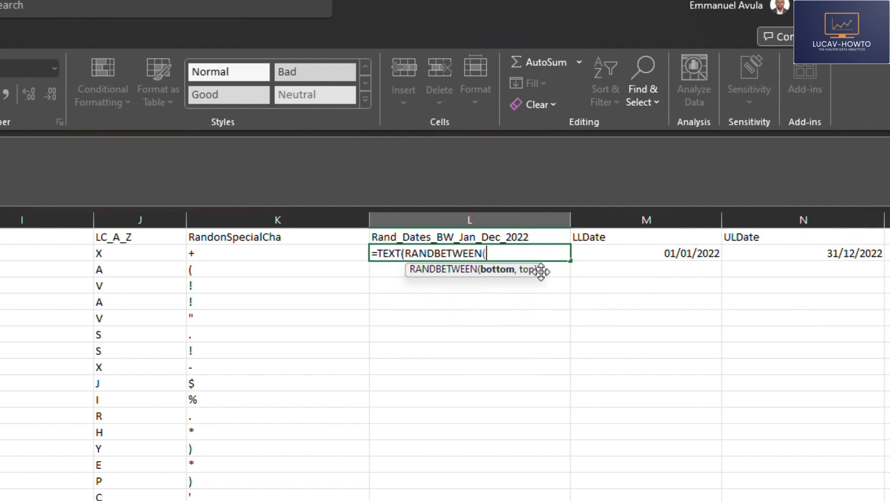
click(671, 254)
text(,)
click(864, 250)
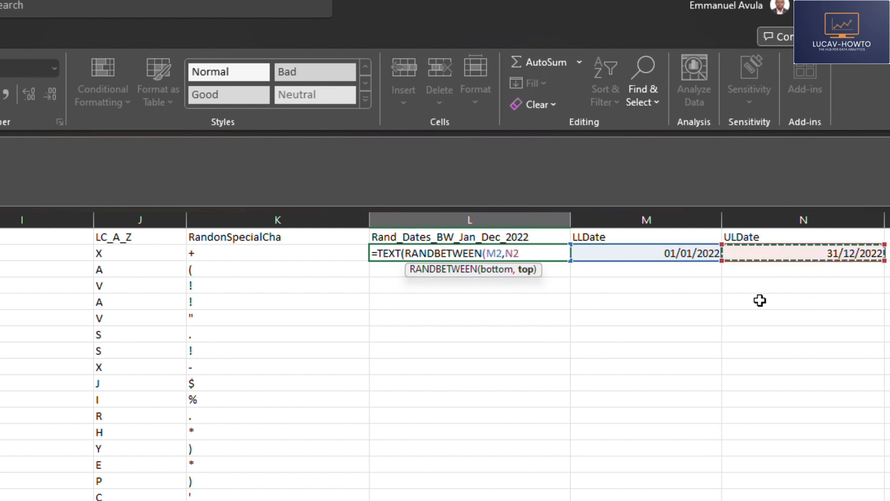
text())
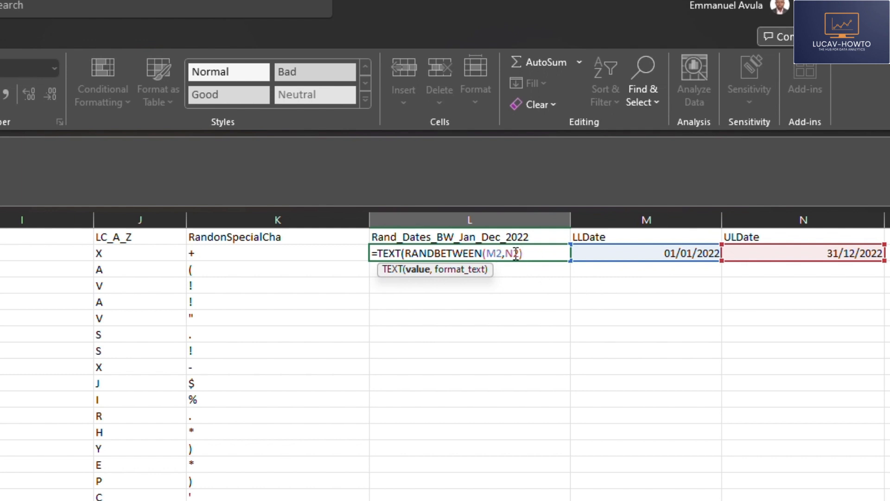
Step: Complete the TEXT formula in L2 with the format "dd/mm/yyyy" and enter it
text(,)
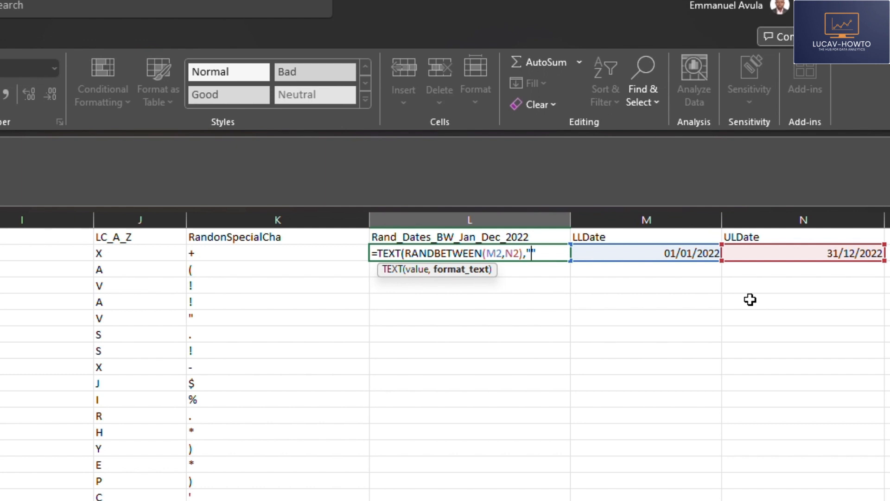
text(dd/mm/yyyy")
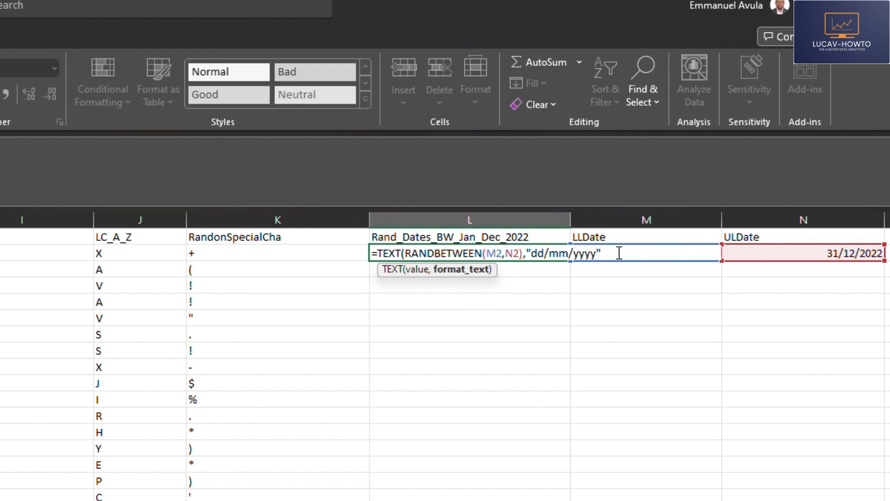
text())
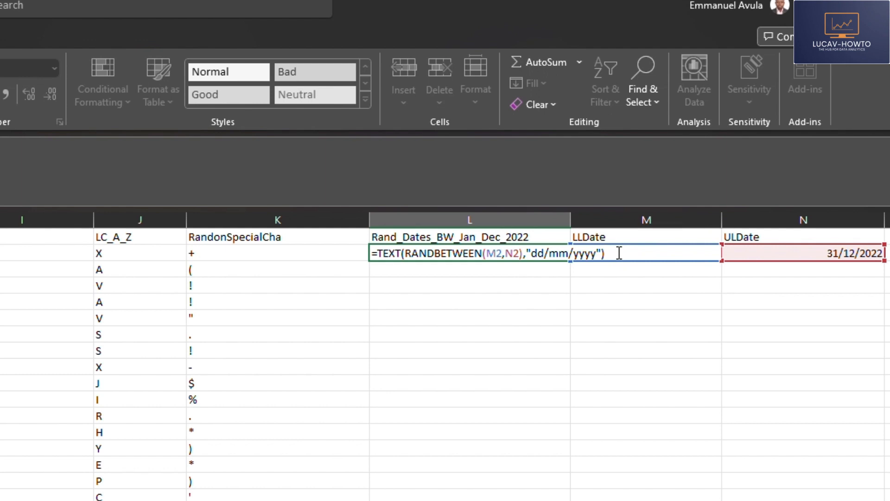
key(Return)
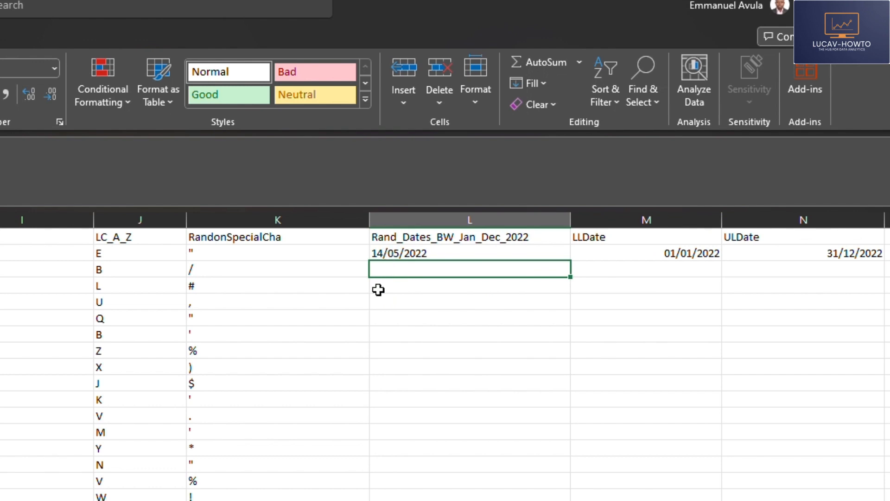
Step: Try to fill the random date formula from L2 down column L and check the LLDate cells it refers to
click(464, 249)
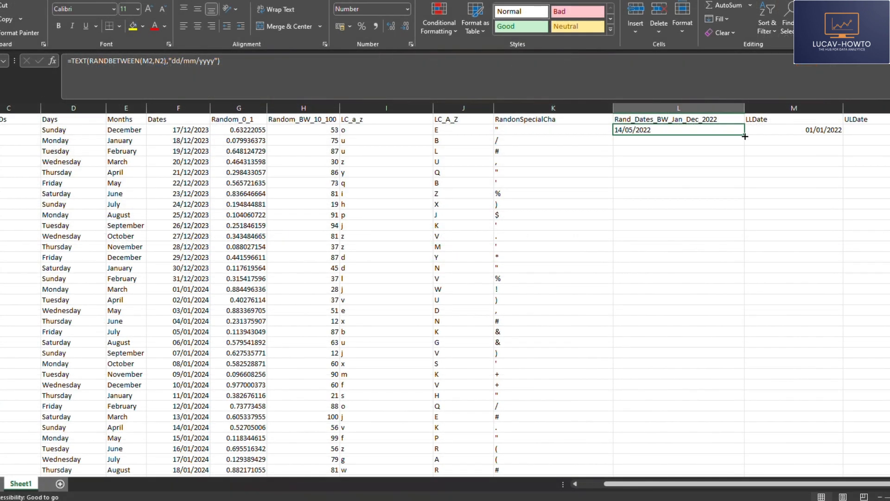
double_click(744, 135)
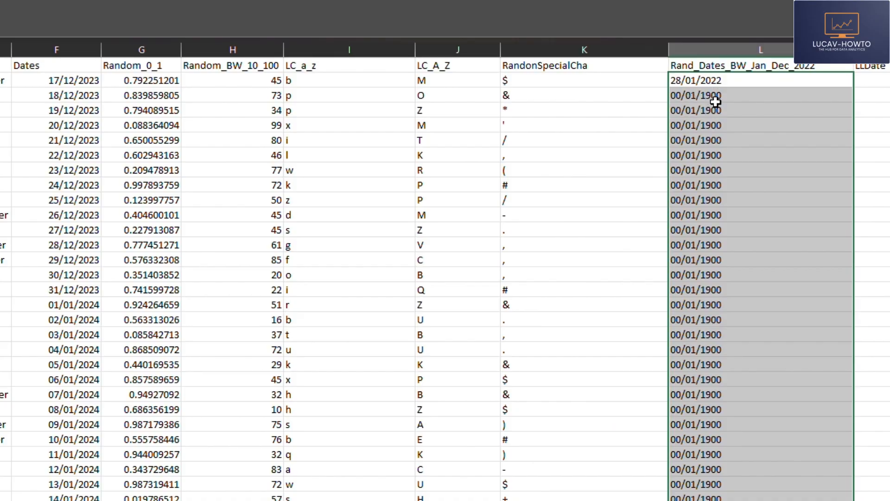
click(881, 95)
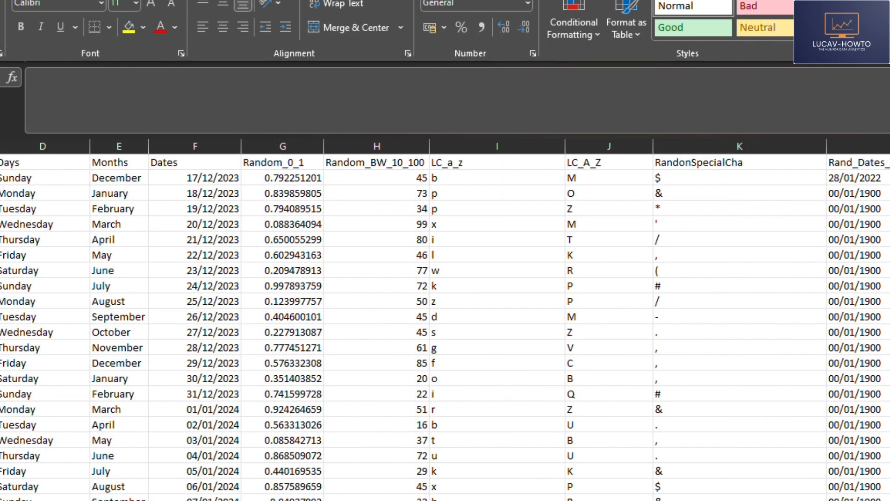
key(Up)
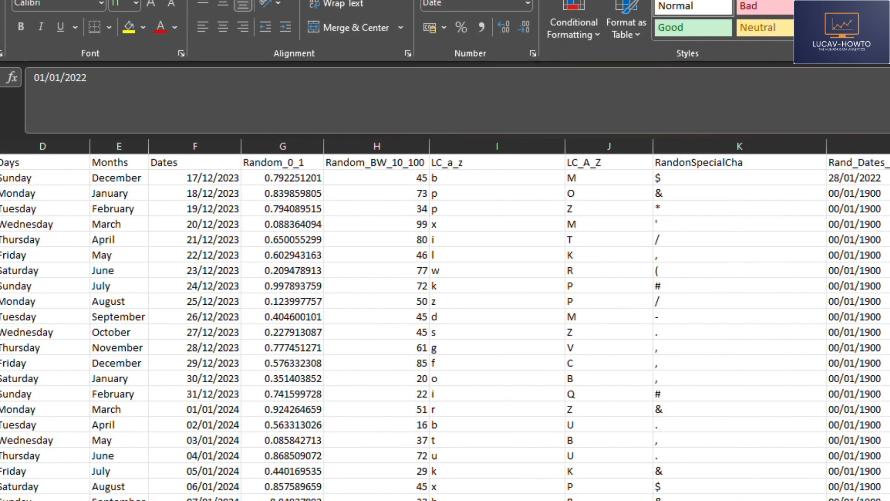
Step: Make both limit references in the L2 formula absolute, as RANDBETWEEN($M$2,$N$2)
click(882, 179)
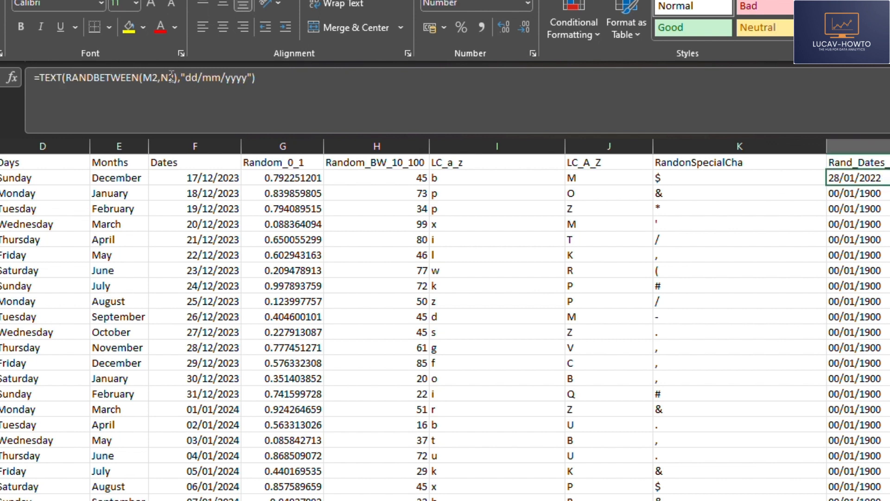
click(153, 78)
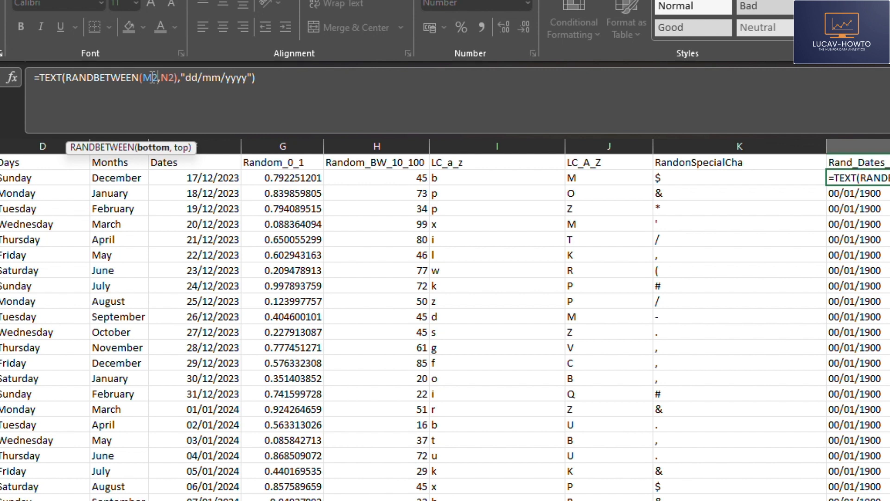
key(F4)
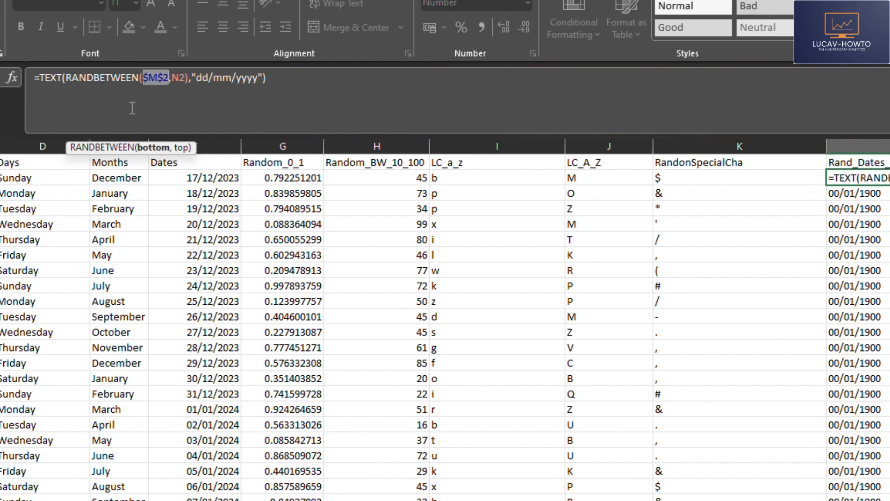
click(180, 78)
key(F4)
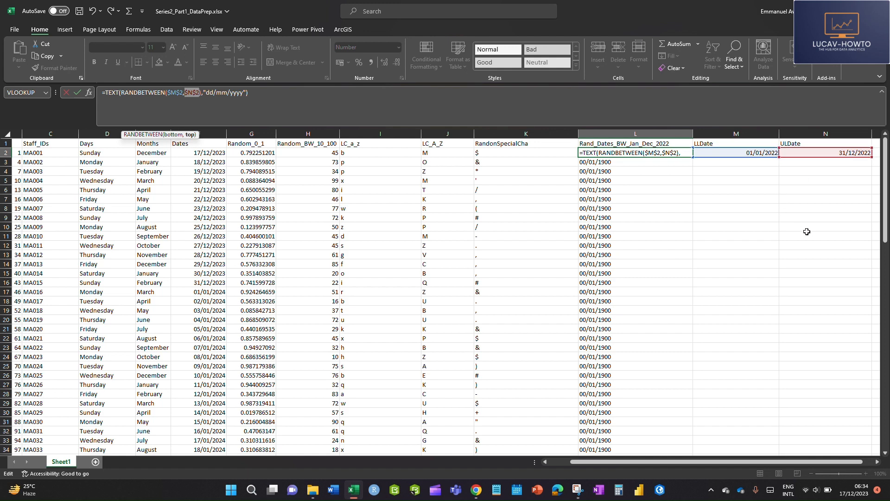
key(Return)
Step: Fill the corrected random date formula from L2 down column L and look through the dates
click(625, 152)
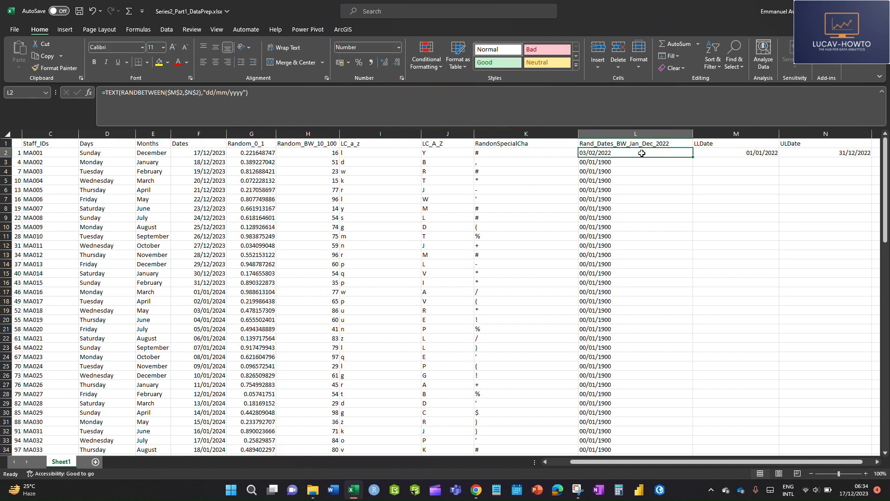
double_click(694, 158)
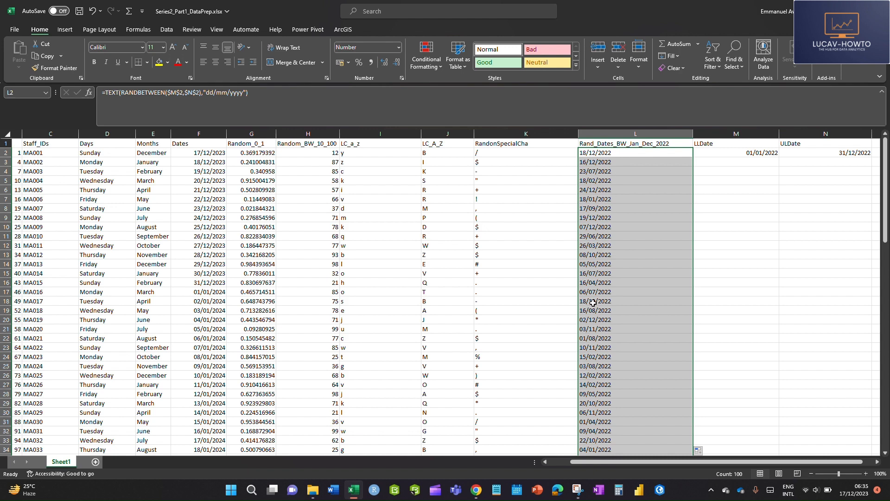
scroll(635, 297, down, 6)
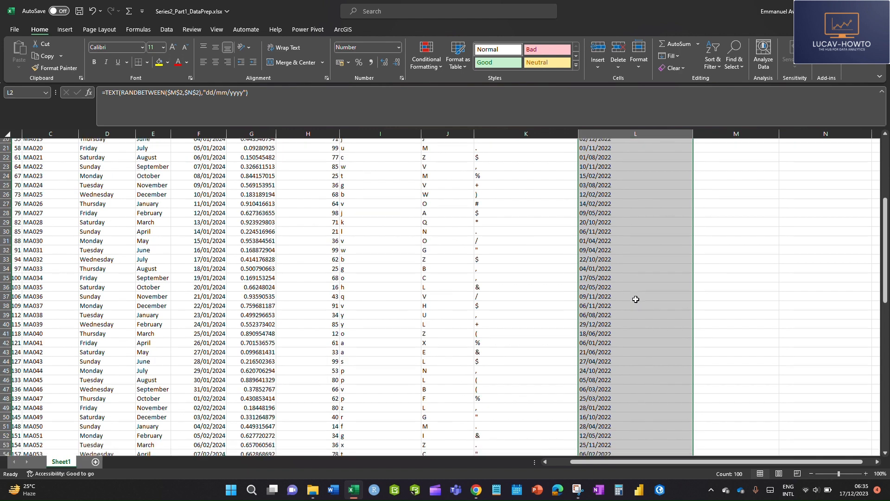
scroll(635, 298, up, 6)
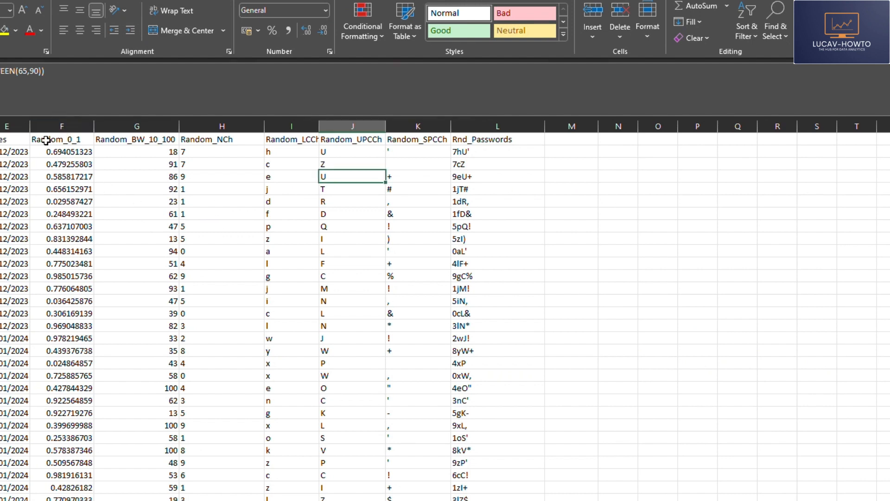
Step: Enter the header Round_2Dec in M1, next to Rnd_Passwords, for rounding the Random_0_1 values
click(63, 127)
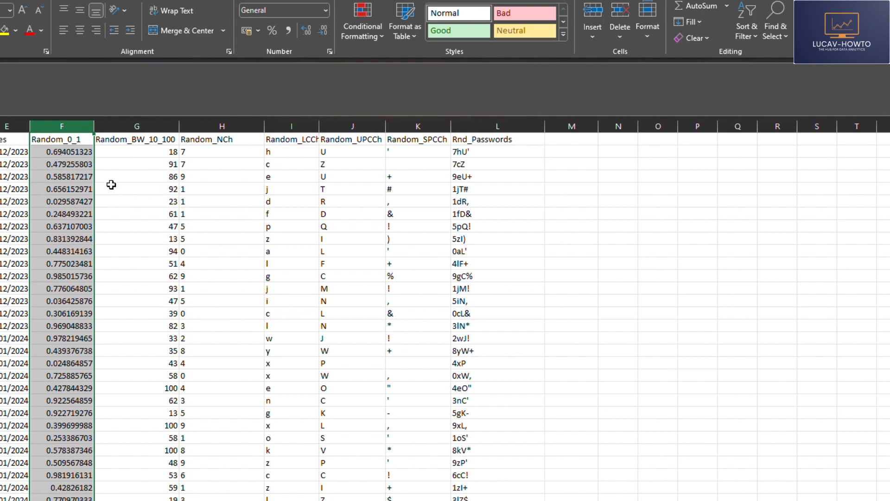
click(568, 141)
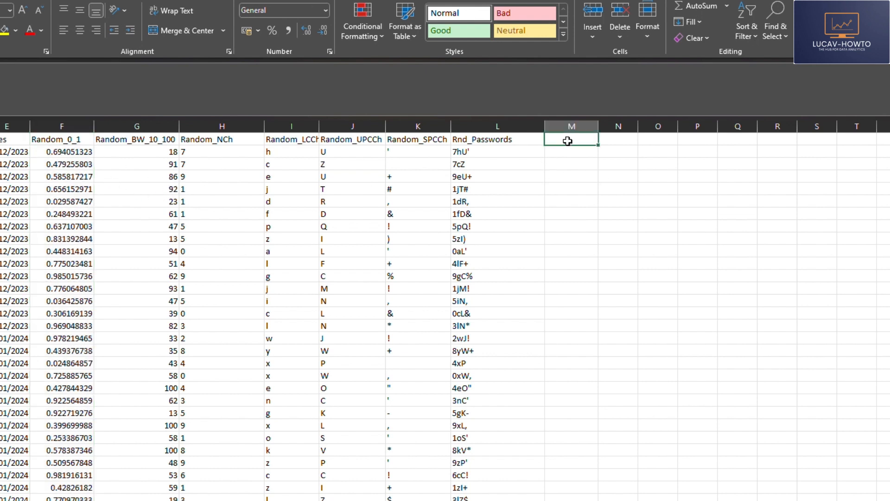
text(Round_)
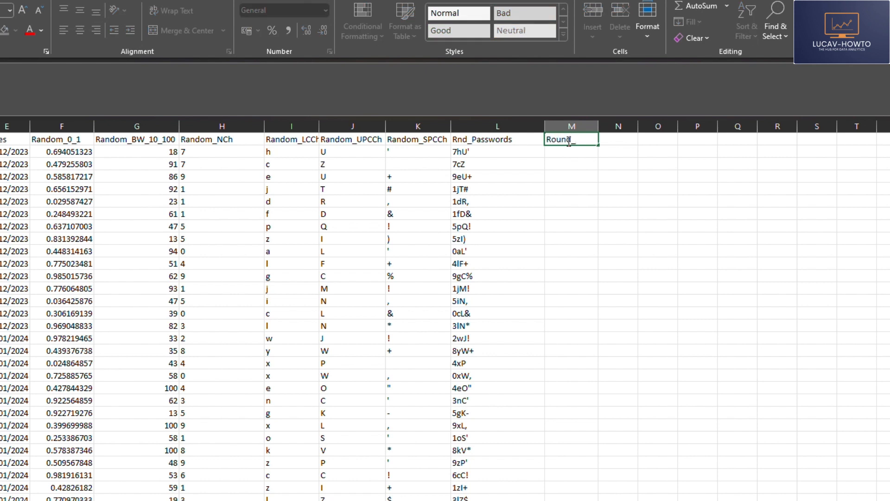
text(2Dec)
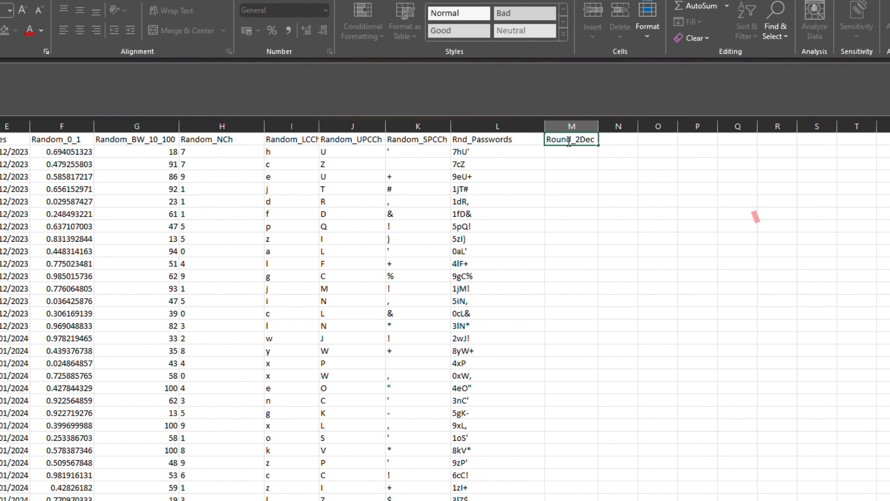
click(567, 200)
Step: Round the Random_0_1 value F2 to 2 decimals with ROUND in M2 and fill the formula down column M
click(570, 152)
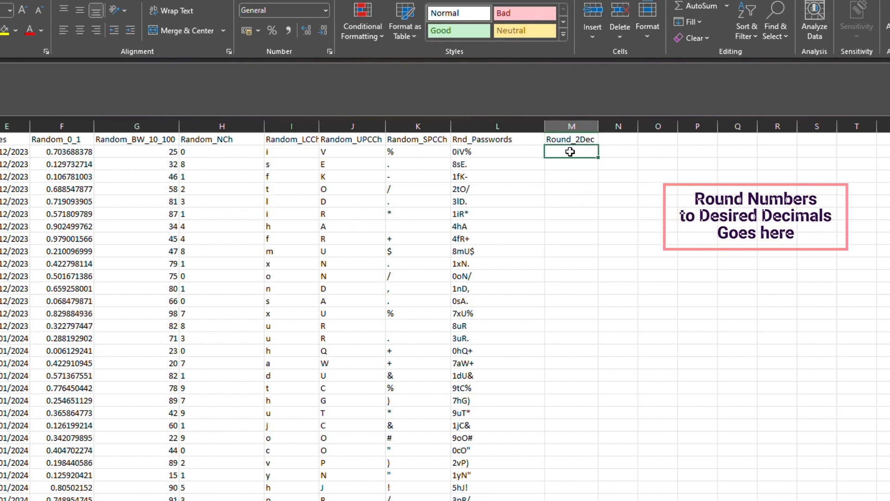
text(=)
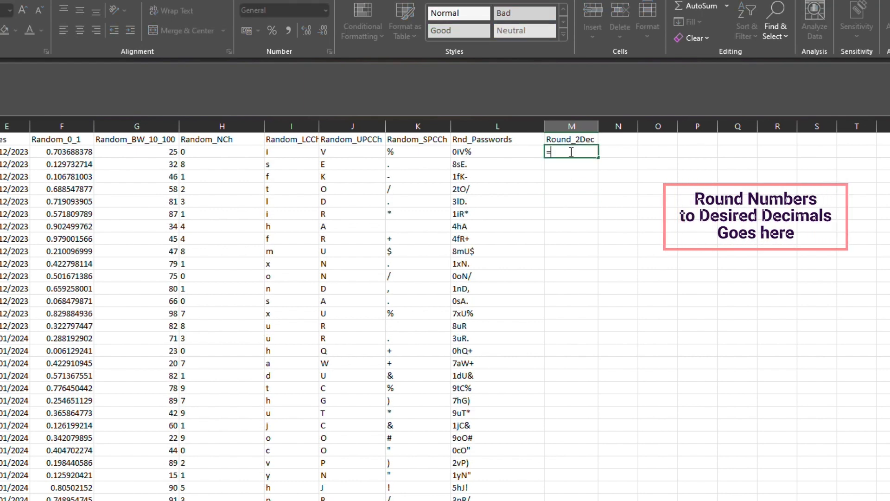
text(rou)
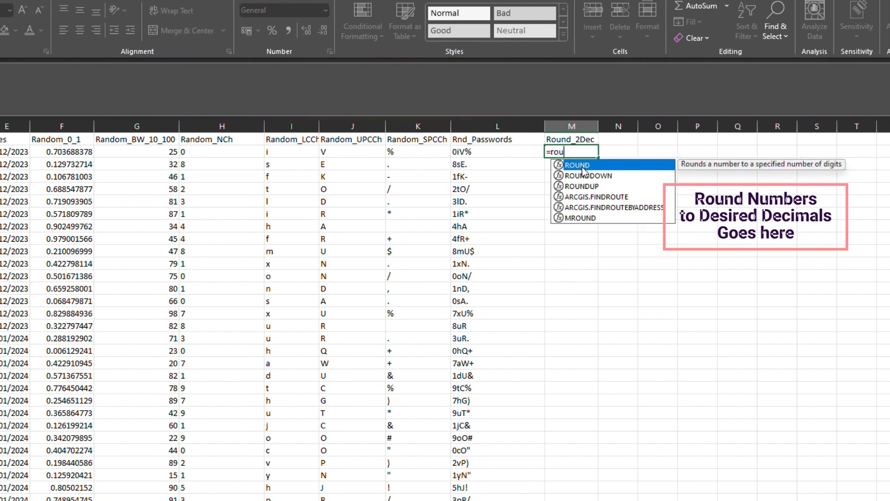
double_click(580, 166)
click(84, 154)
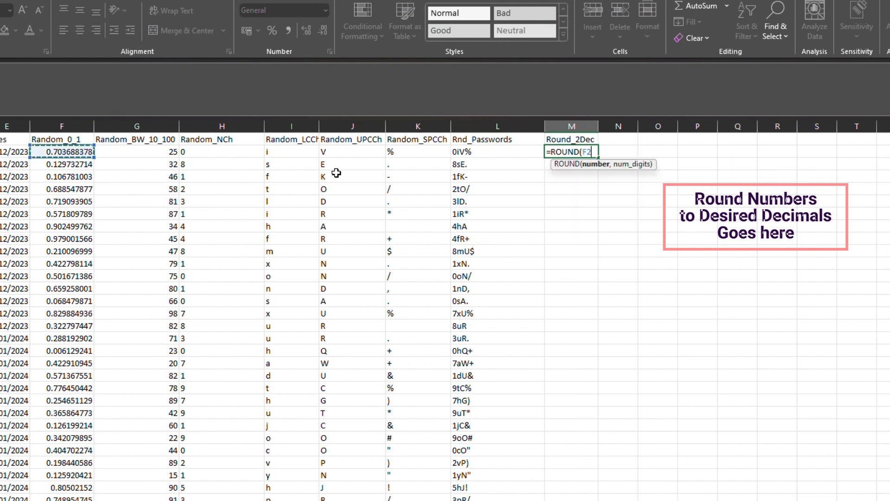
text(,2)
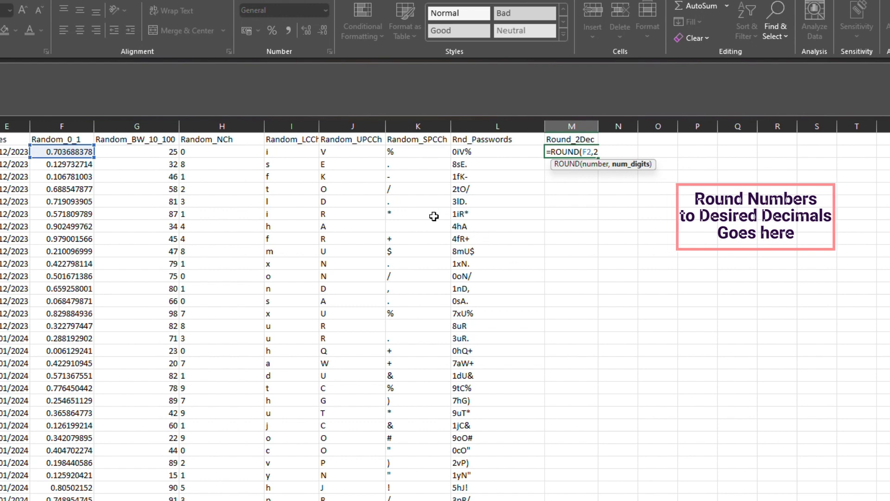
key(Return)
click(574, 154)
double_click(599, 157)
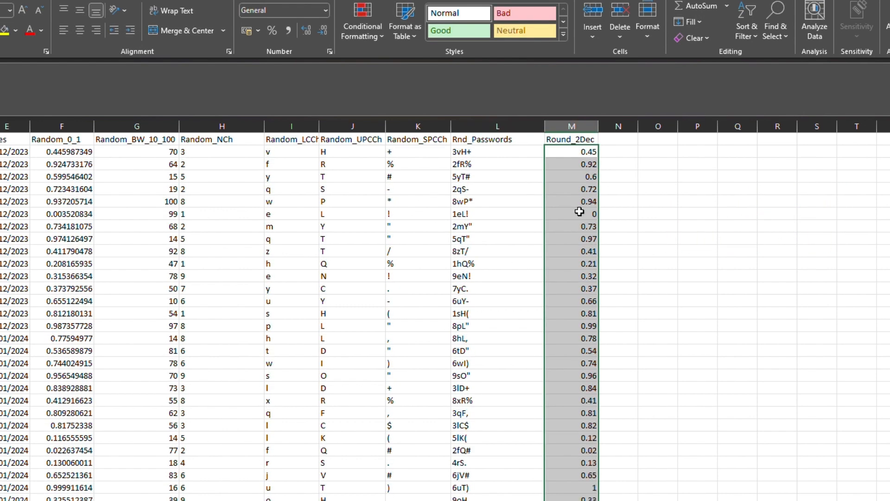